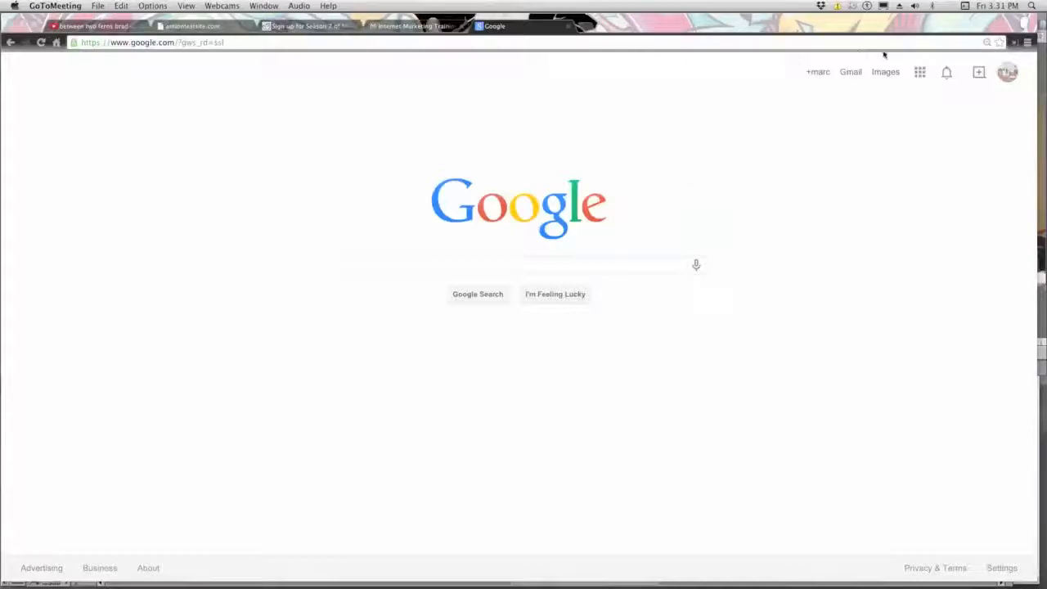
drag(963, 24, 939, 57)
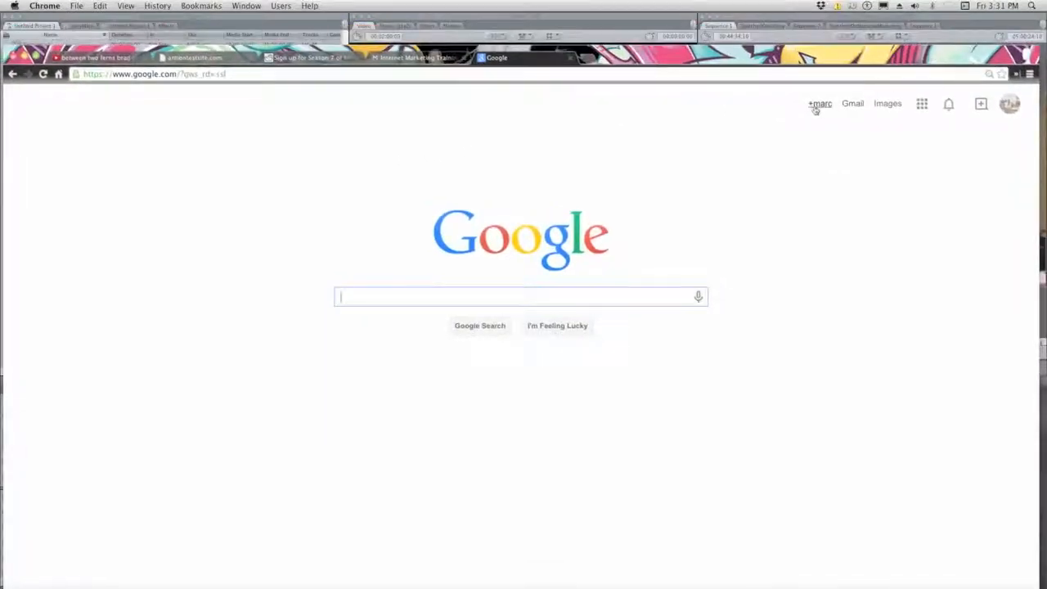
drag(874, 62, 890, 44)
double_click(891, 45)
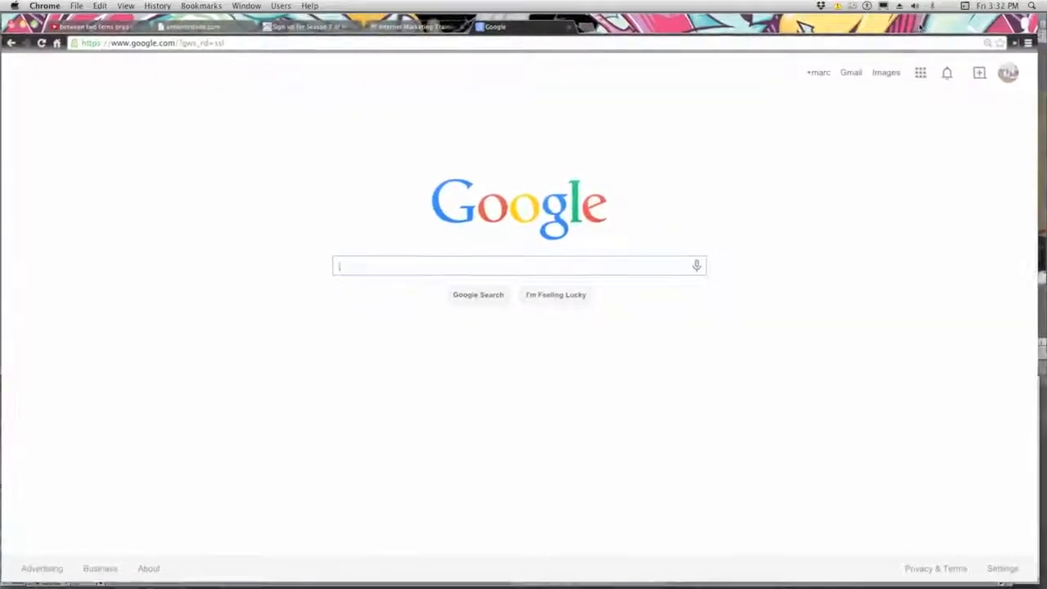
Open Google Drive from the Google apps and create a new blank text document
click(921, 75)
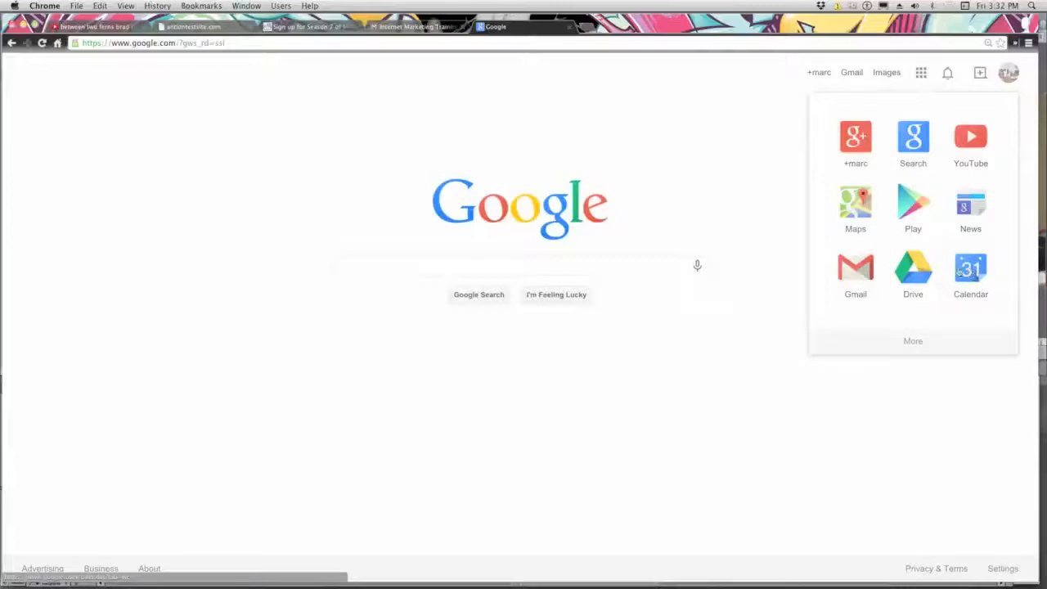
click(919, 274)
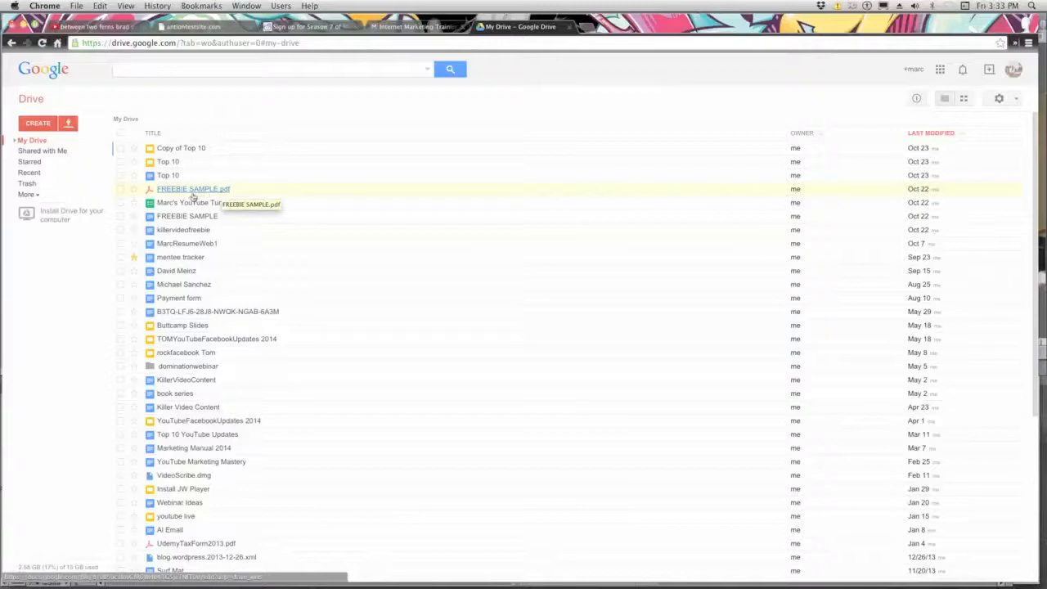
click(37, 125)
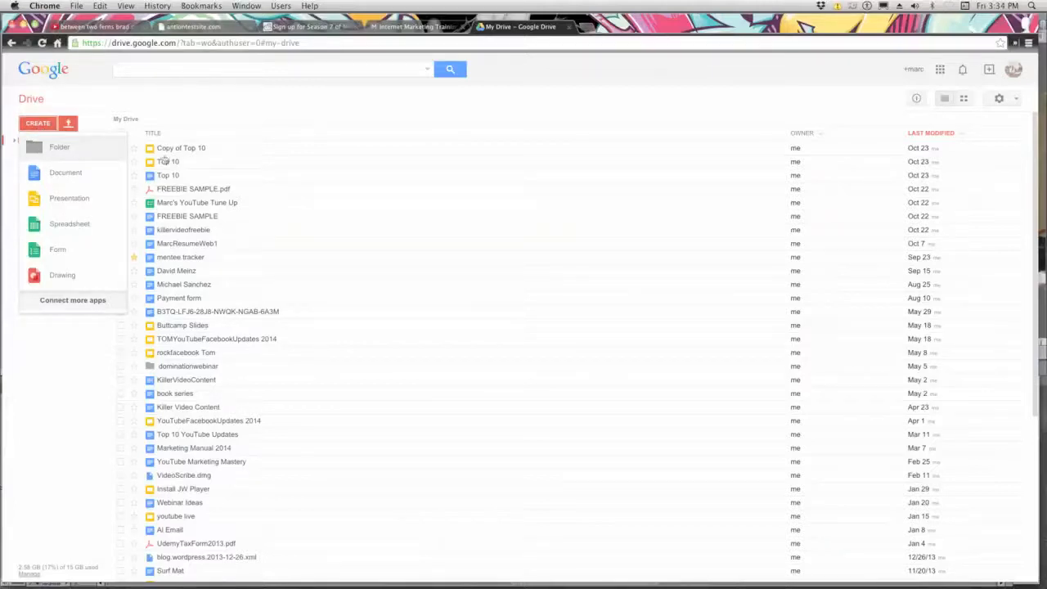
click(65, 174)
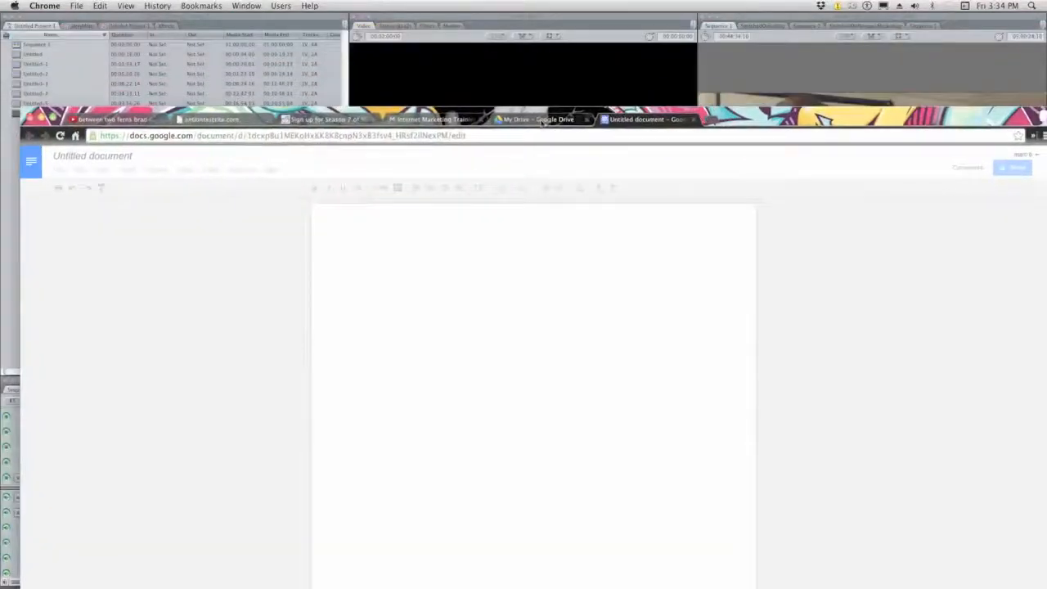
click(578, 121)
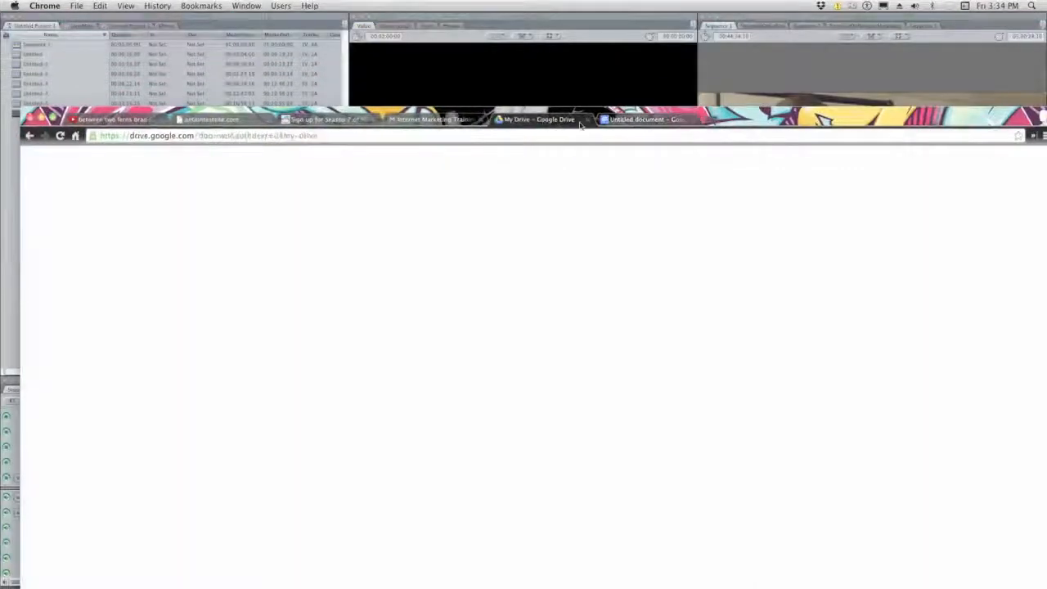
click(648, 120)
drag(748, 120, 729, 26)
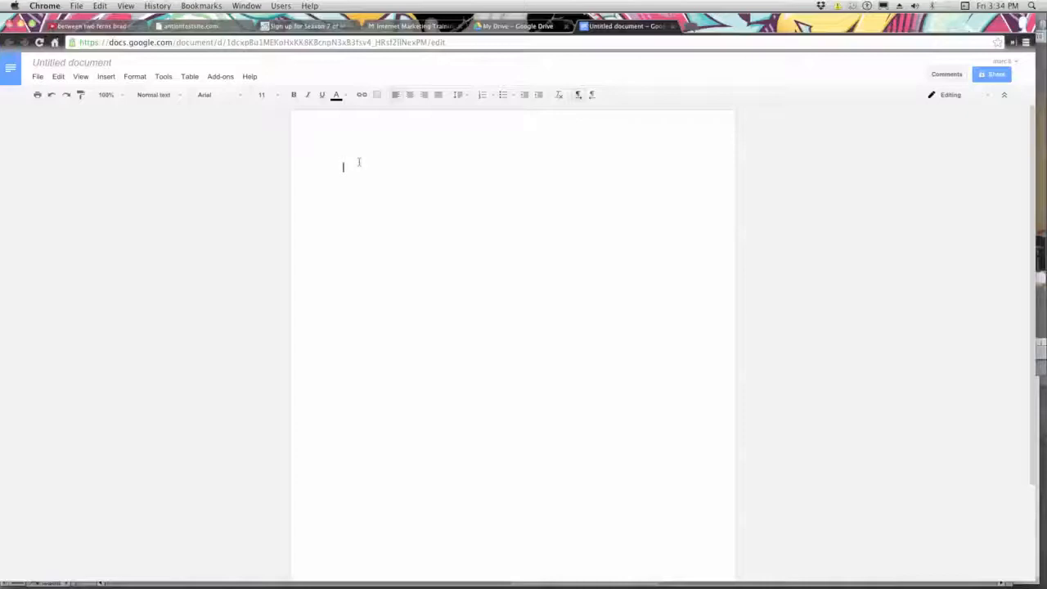
Rename the untitled document as "Test Document"
click(86, 63)
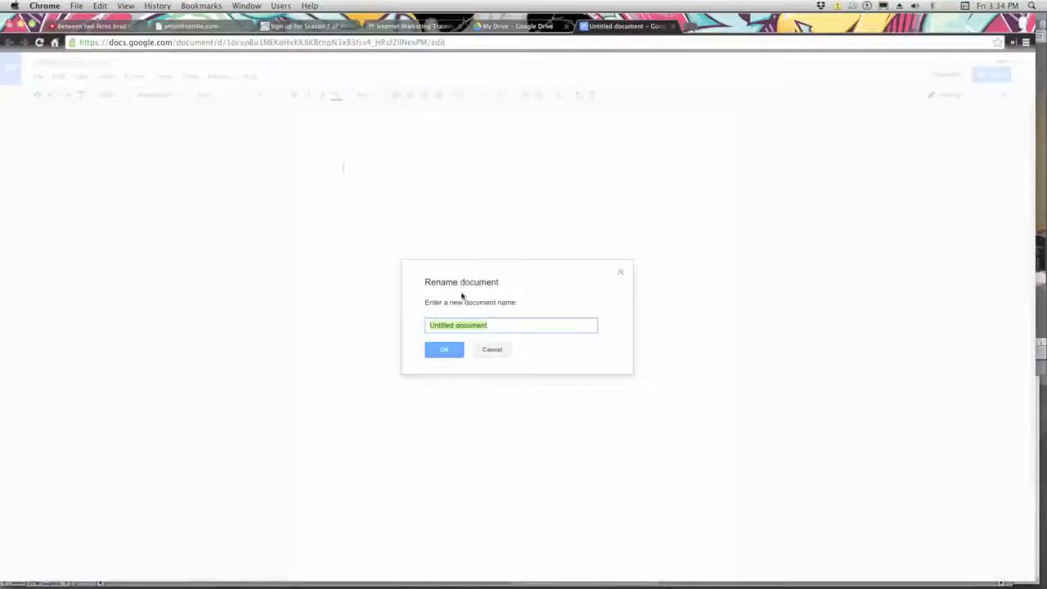
text(Tes)
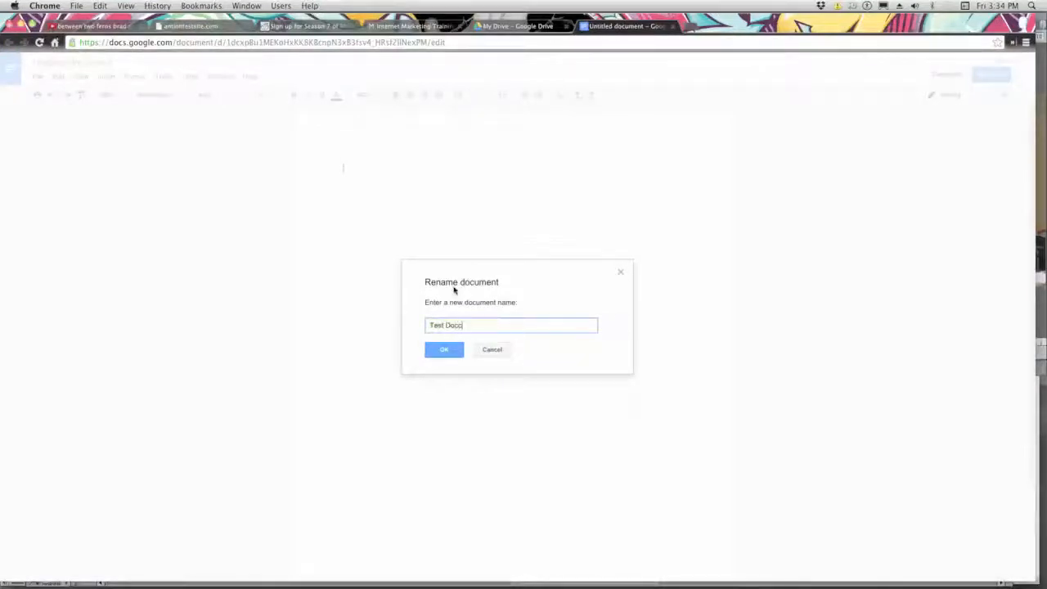
key(Return)
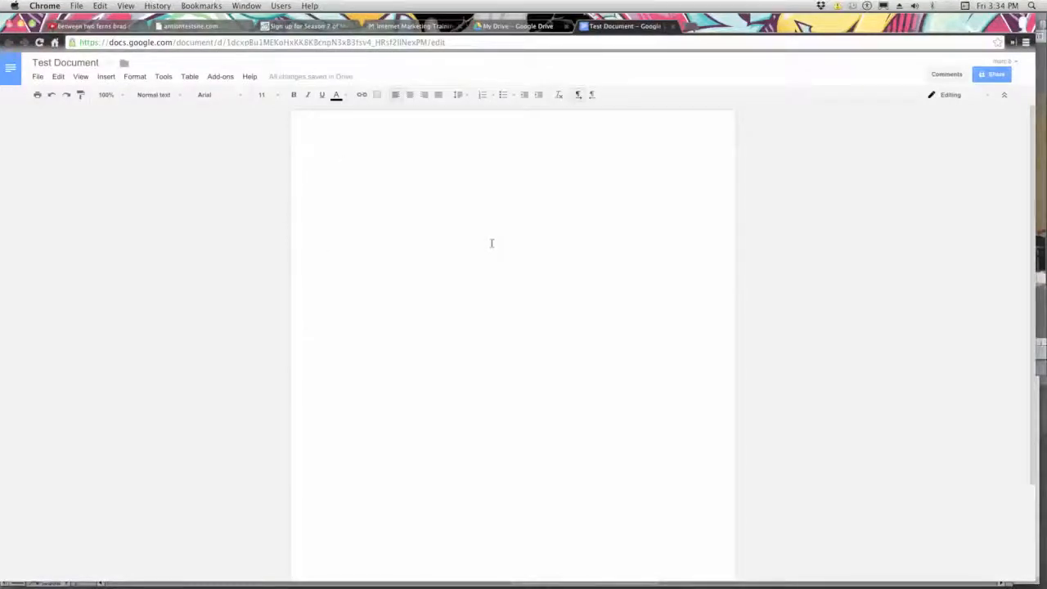
Refresh the My Drive file list to check for the renamed document, and return to the document
click(513, 27)
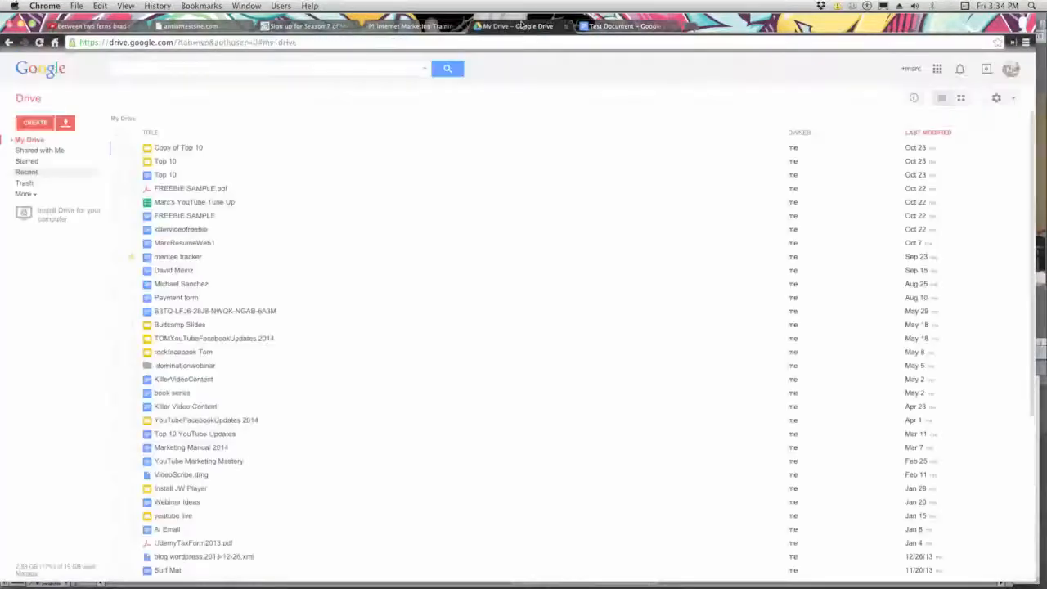
click(39, 42)
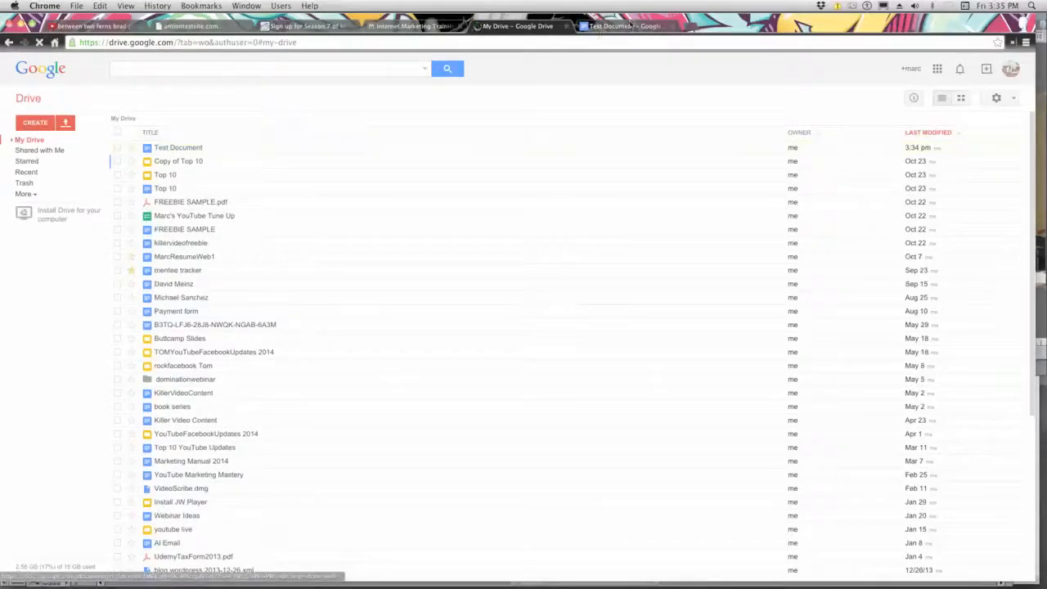
click(628, 26)
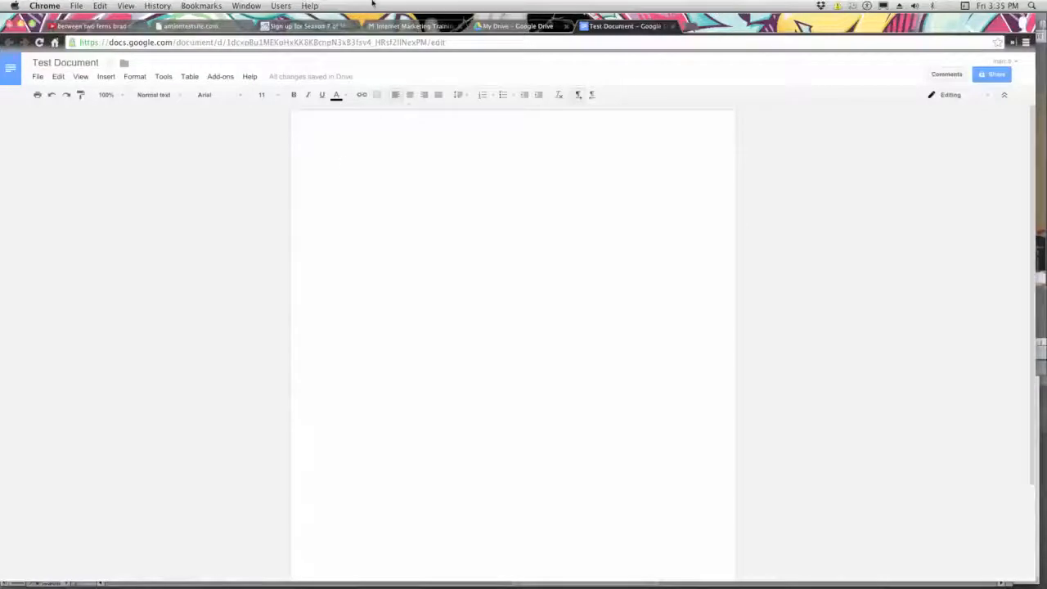
Write the greeting "Hi all," in the document, with "take out trash" on a separate line below it
text(Hi all,)
key(Return)
key(Return)
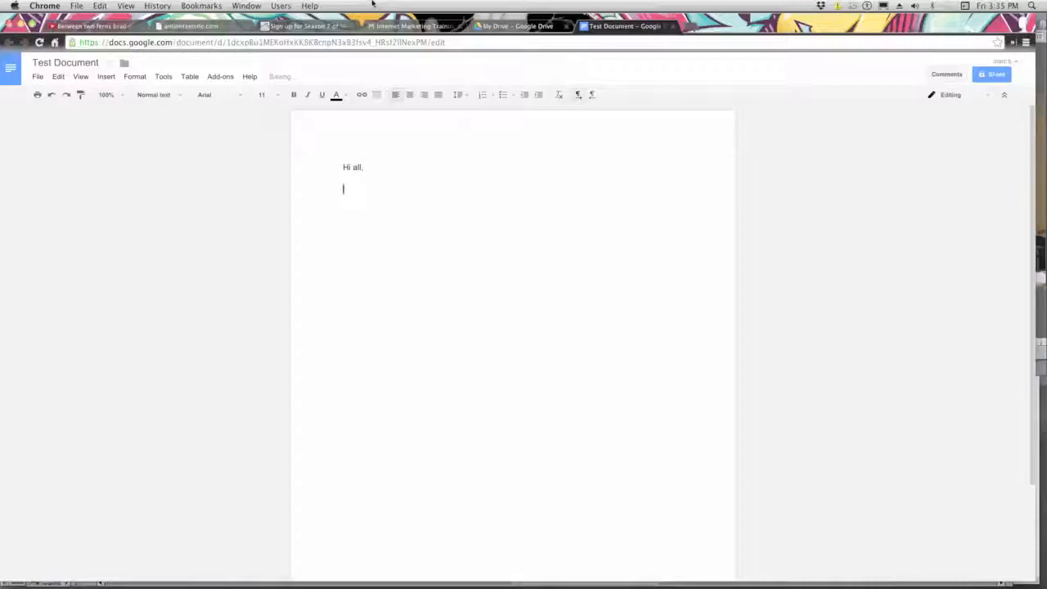
text(take out trash)
drag(393, 189, 344, 189)
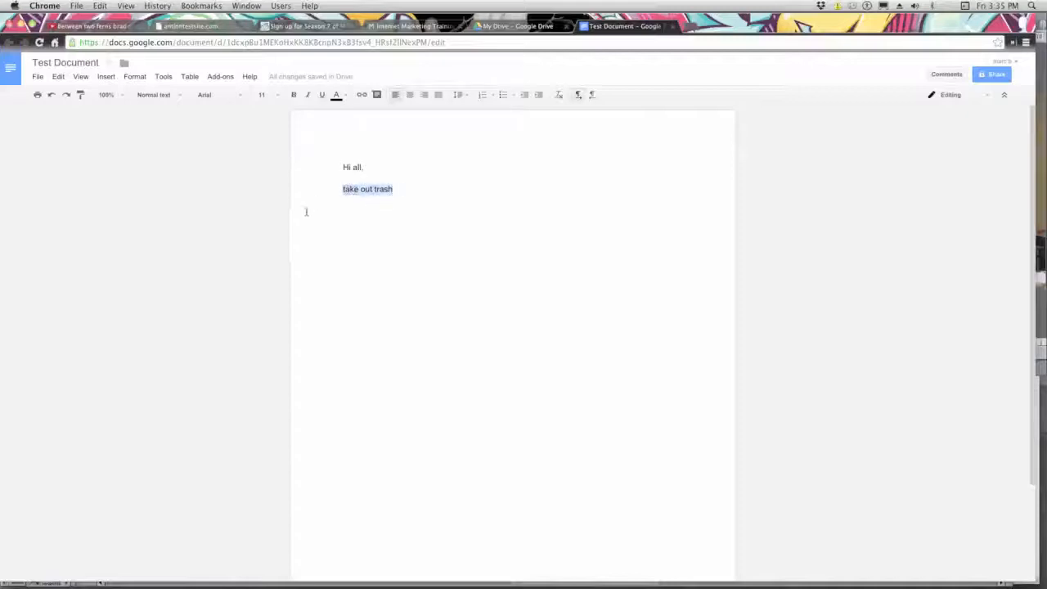
click(361, 96)
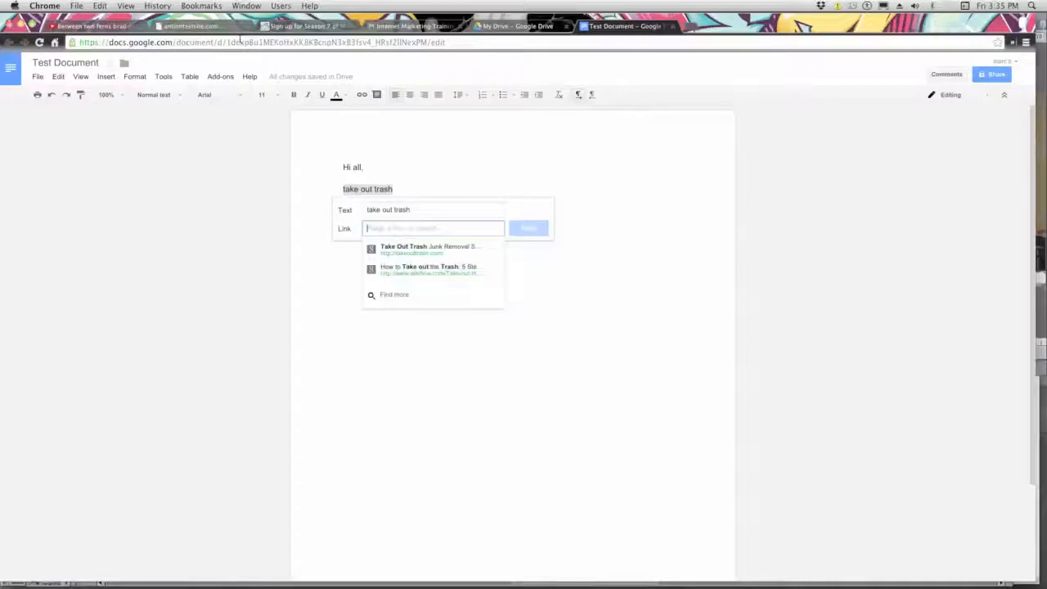
text(youtube.com)
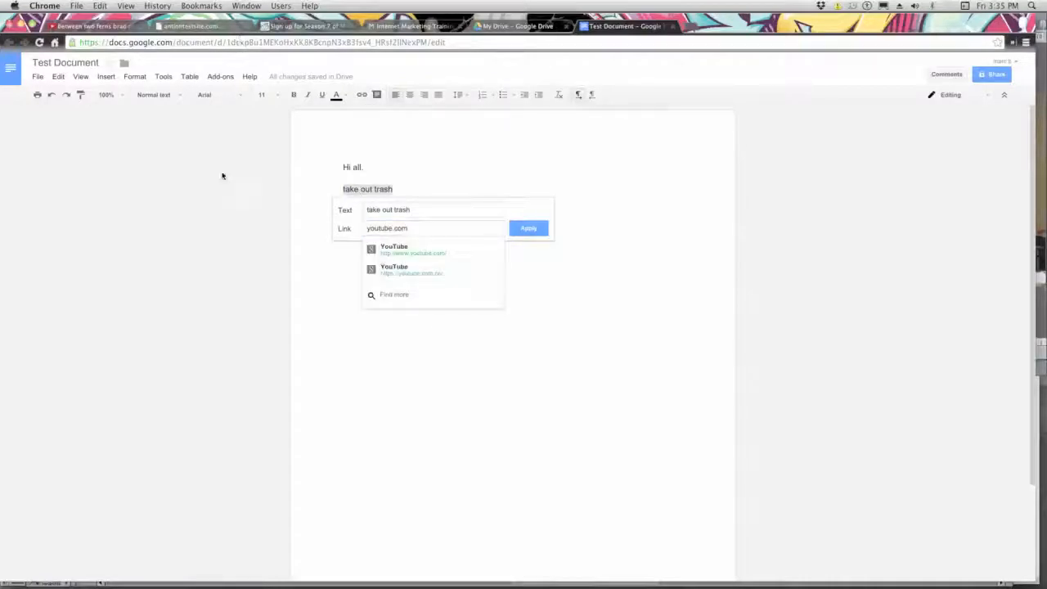
click(400, 252)
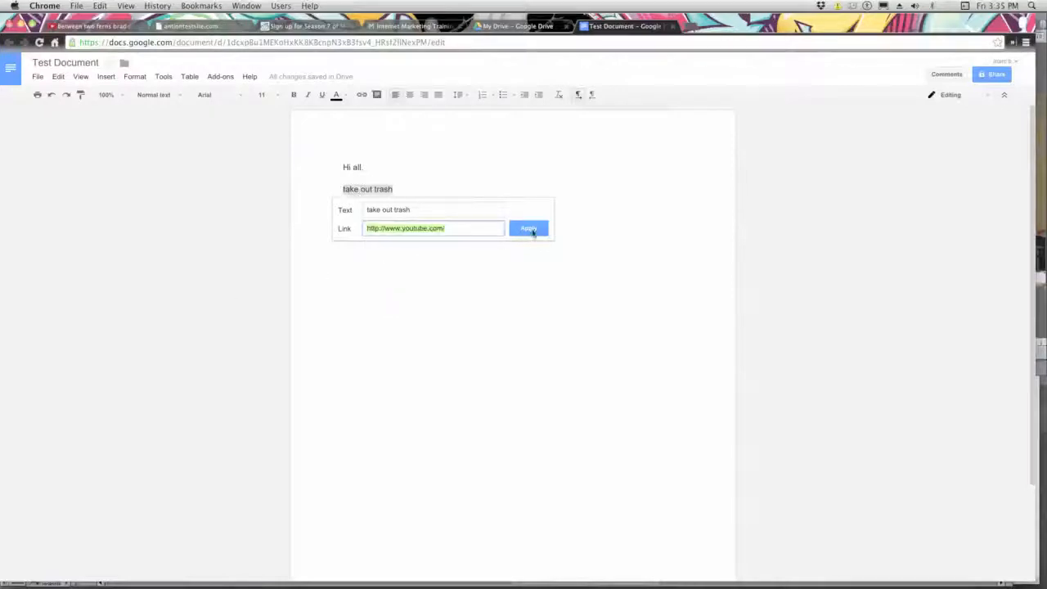
click(529, 229)
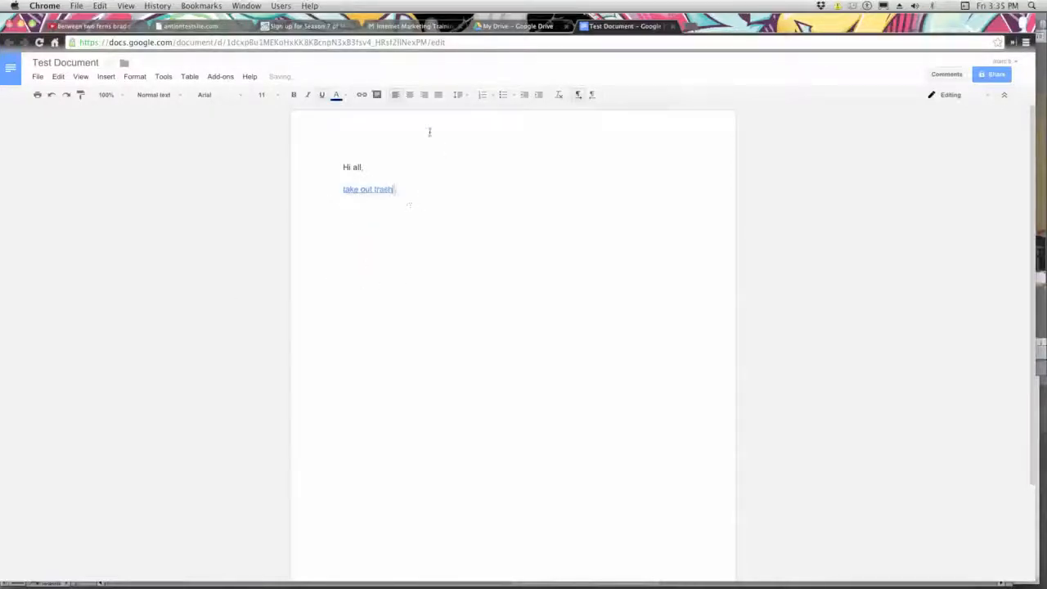
Move to a blank line below the linked text and review which elements can be inserted there
key(Down)
key(Down)
click(107, 78)
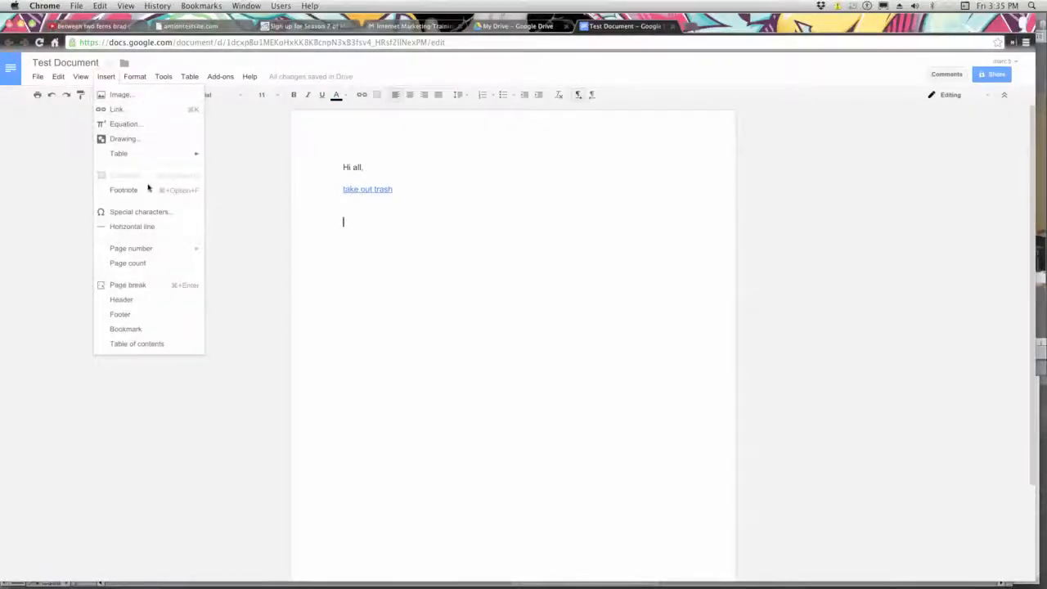
click(468, 319)
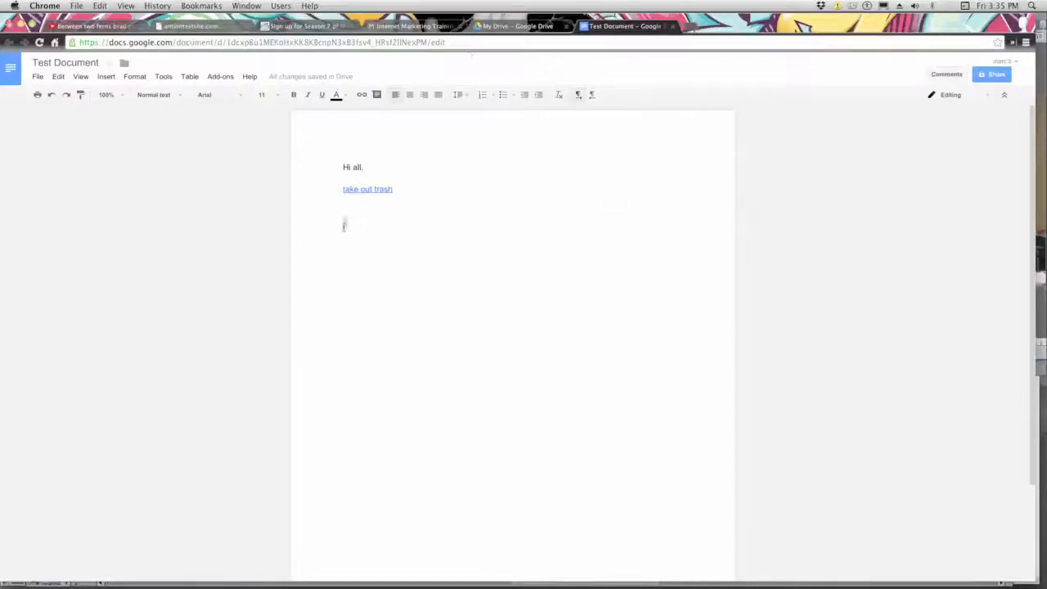
Look at the My Drive file list and examine the formats in which the document can be downloaded
click(514, 26)
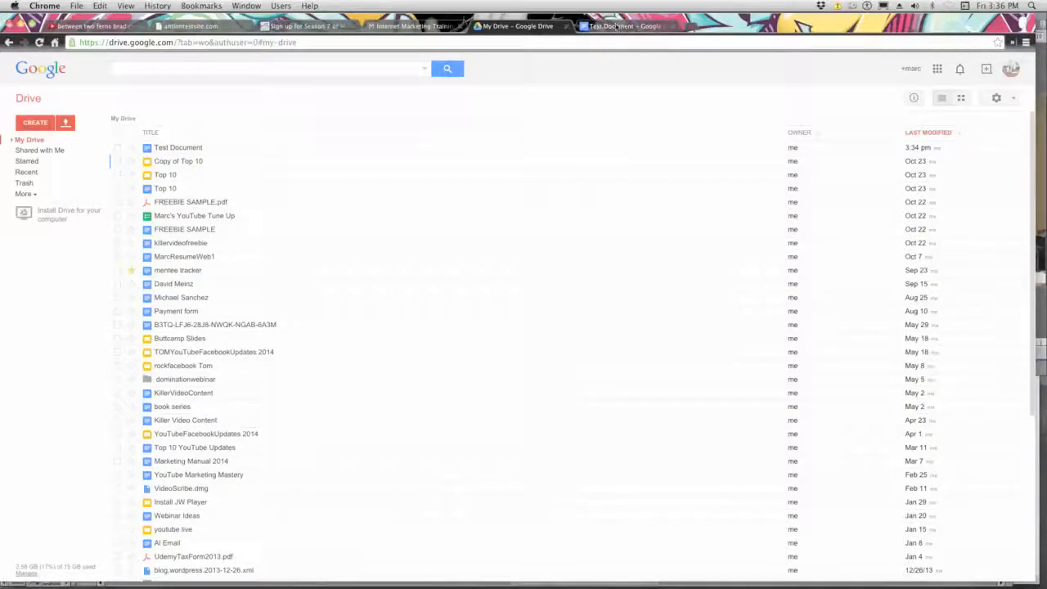
click(630, 26)
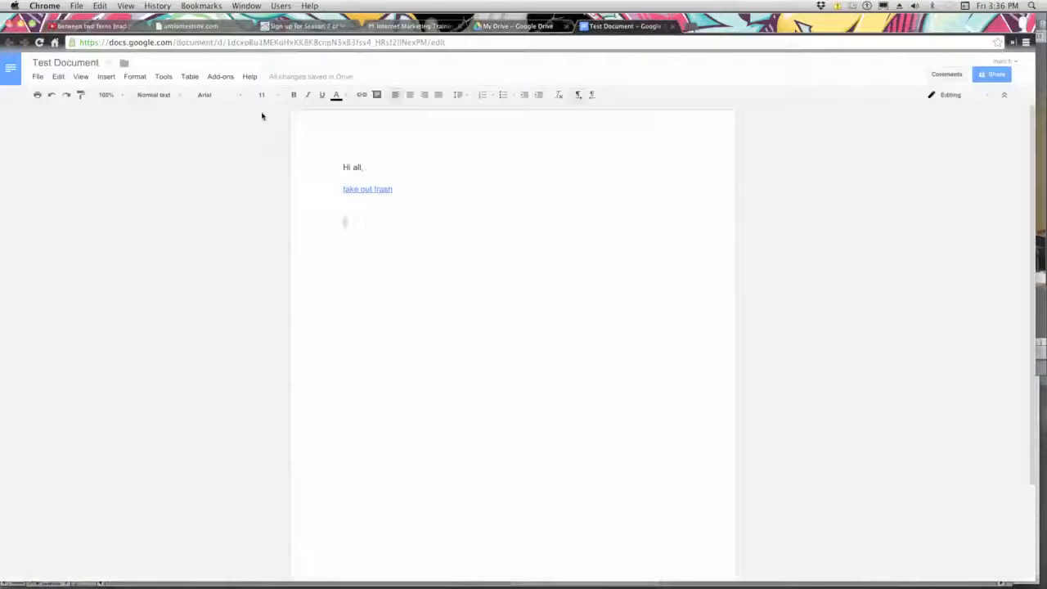
click(38, 77)
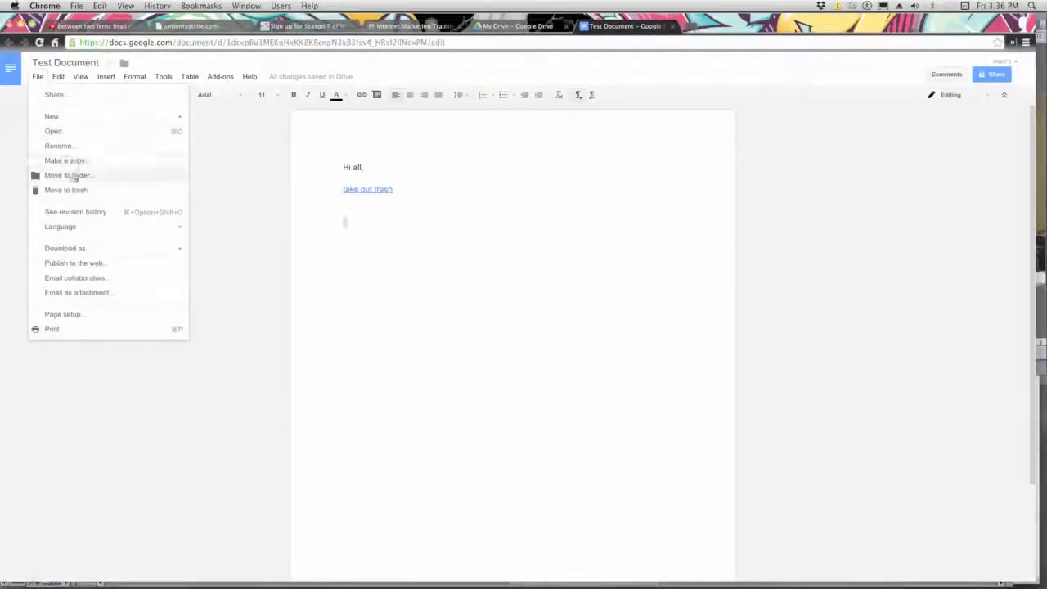
mouse_move(59, 249)
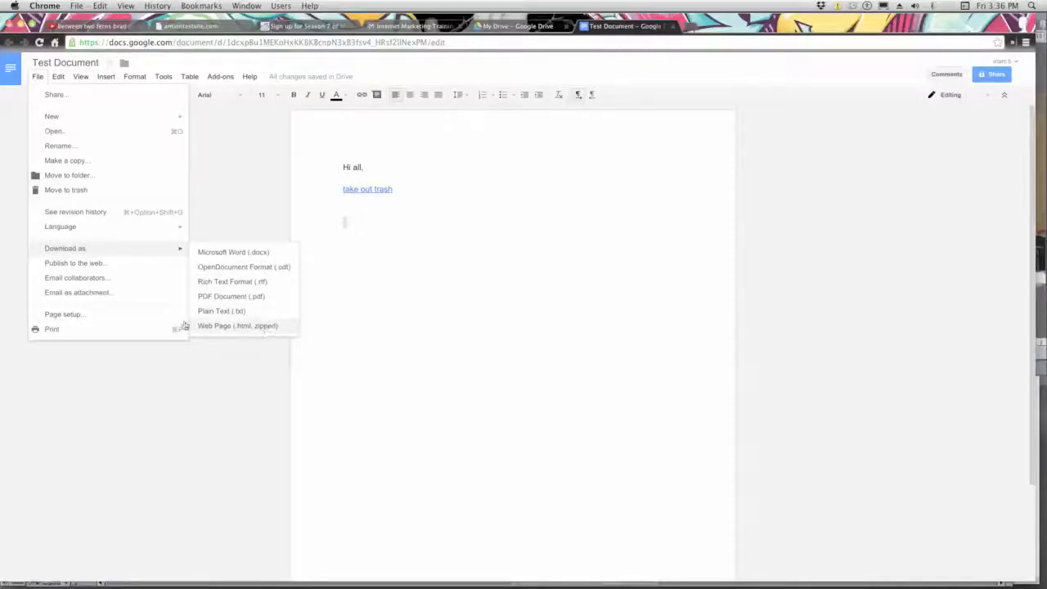
Publish the document to the web with the Embed option and close the publishing dialog
click(109, 264)
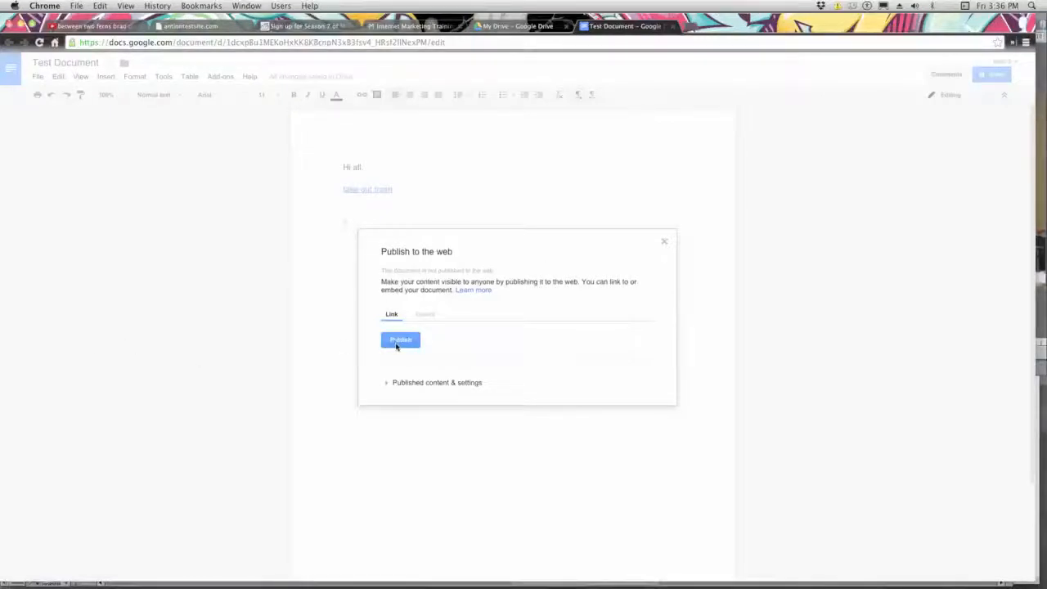
click(419, 318)
click(412, 346)
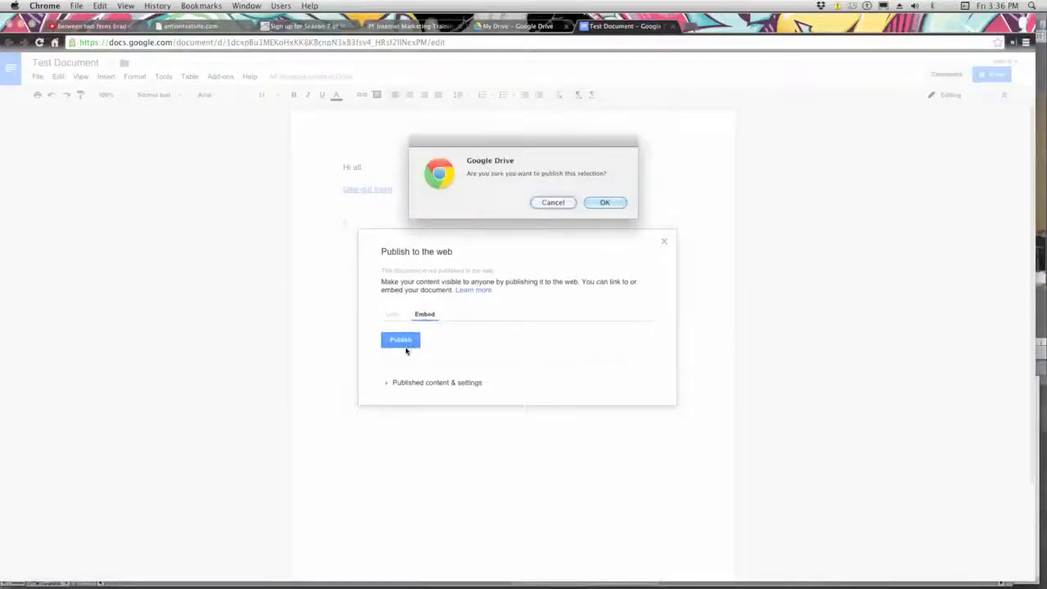
click(596, 203)
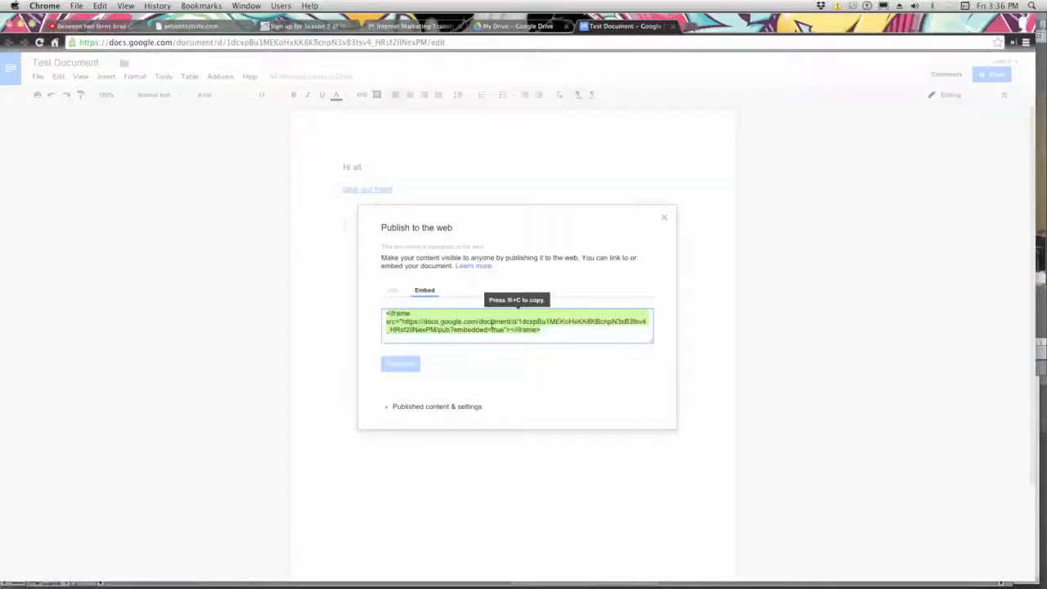
click(663, 217)
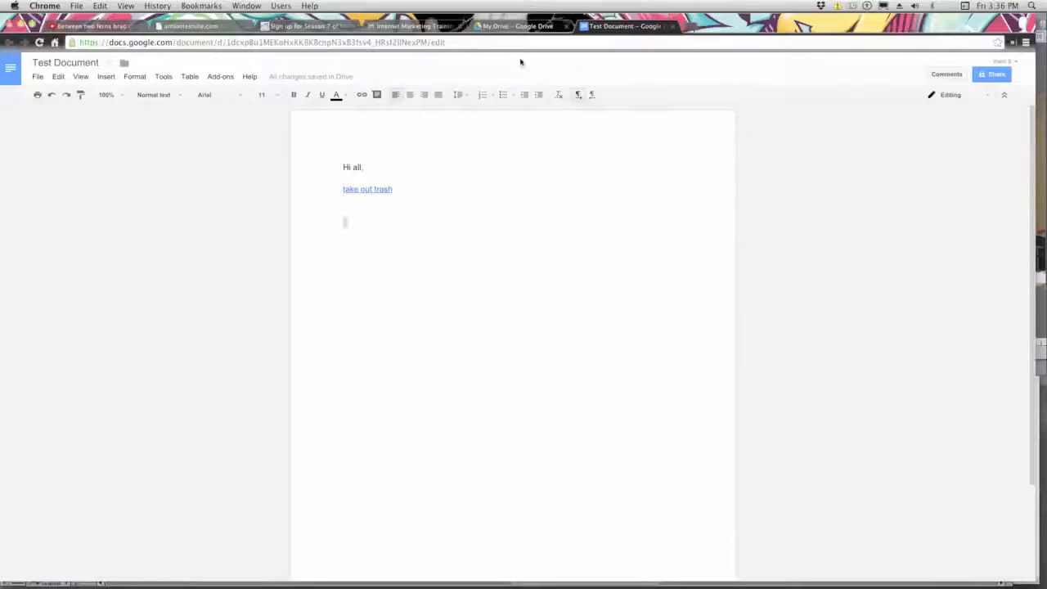
Close the text document and create a new presentation from the My Drive list
click(671, 26)
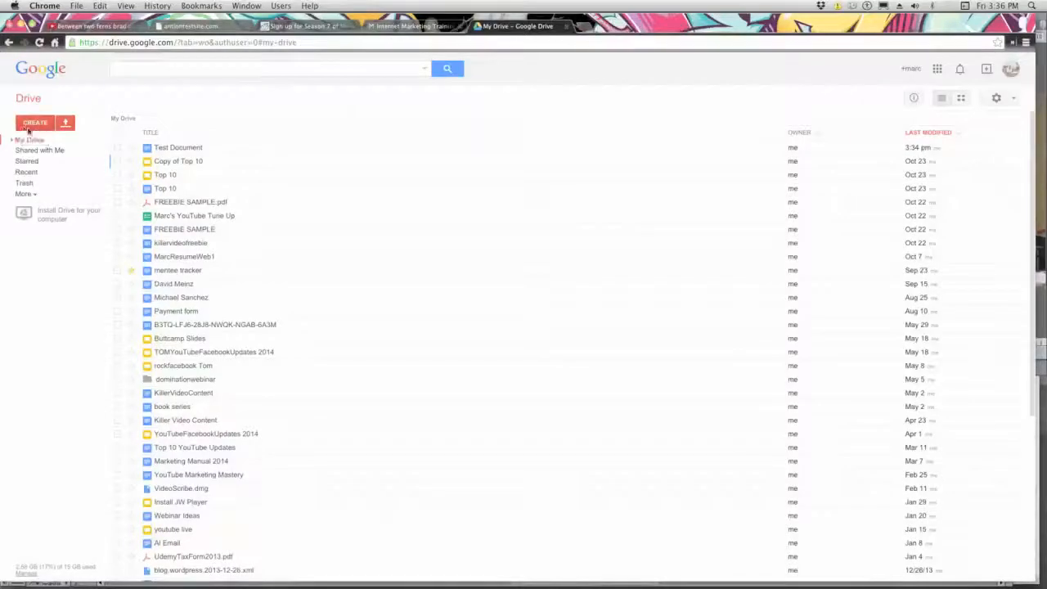
click(35, 124)
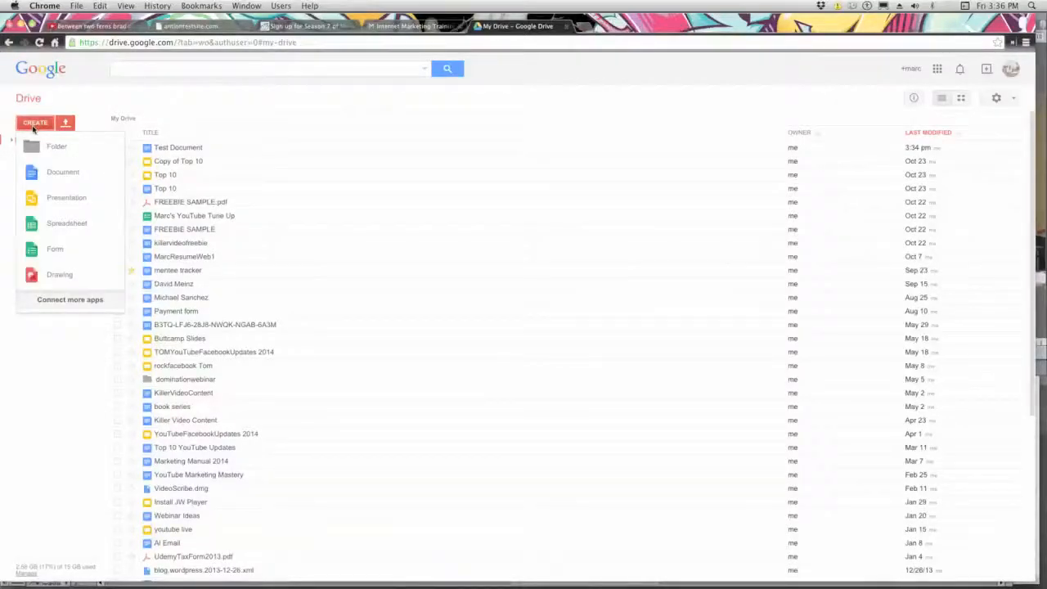
click(74, 200)
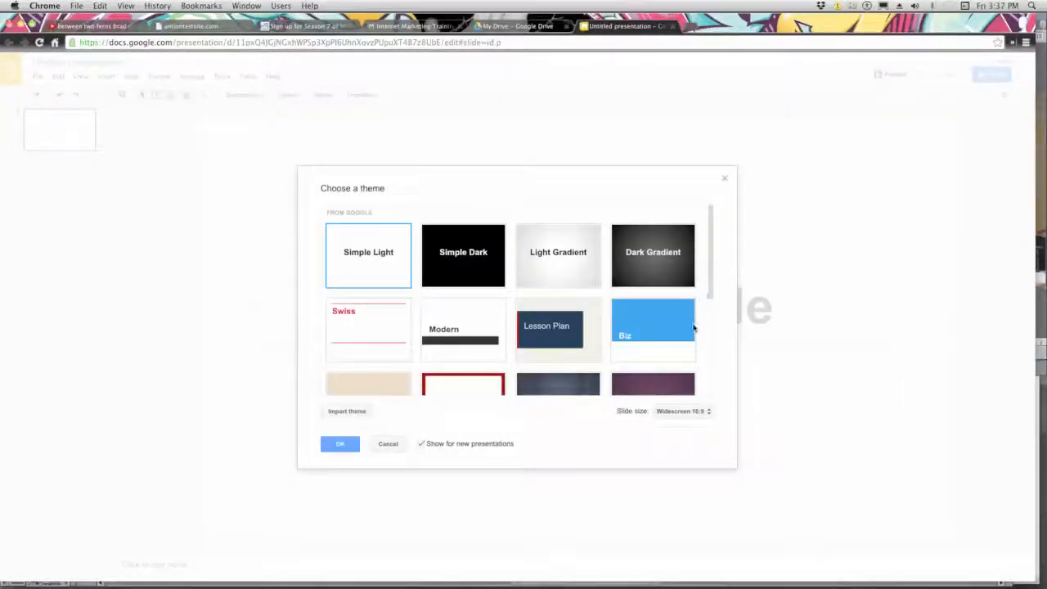
Browse the available themes and apply the Dark Gradient theme to the new presentation
scroll(693, 327, down, 1)
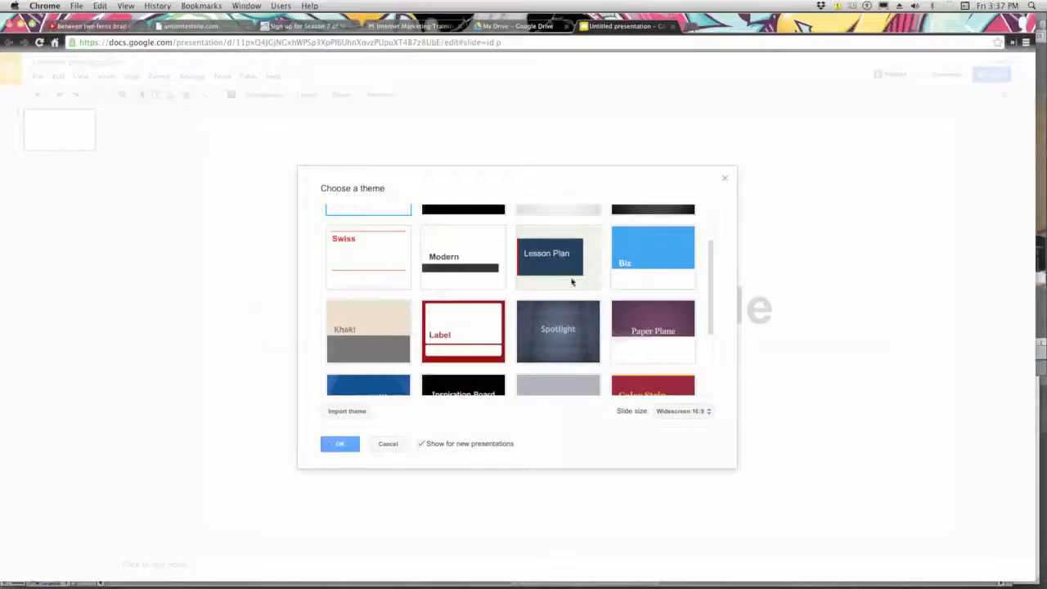
scroll(687, 306, down, 3)
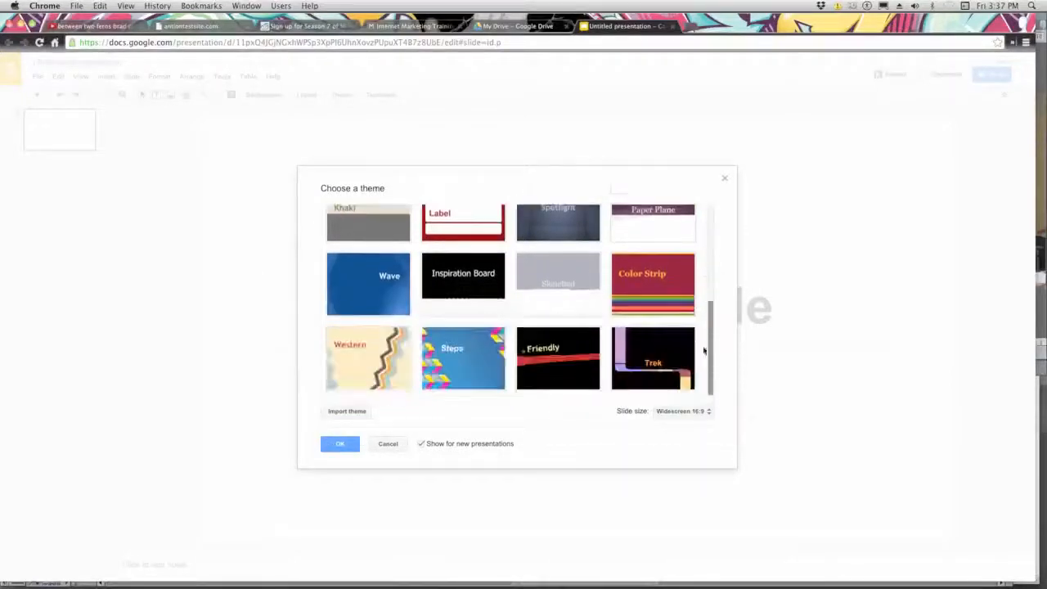
scroll(681, 331, up, 4)
click(668, 261)
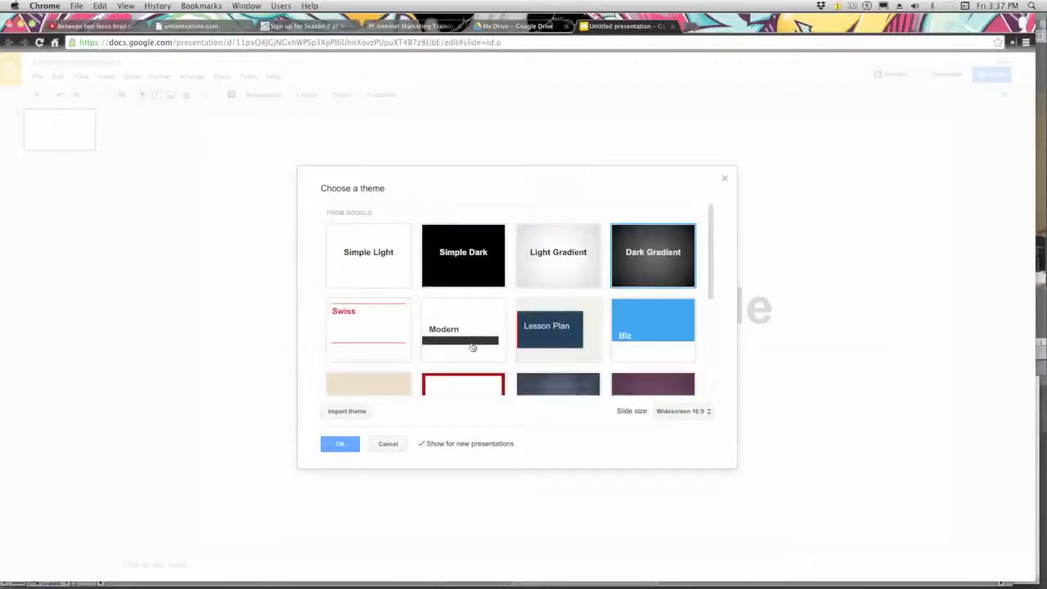
click(339, 445)
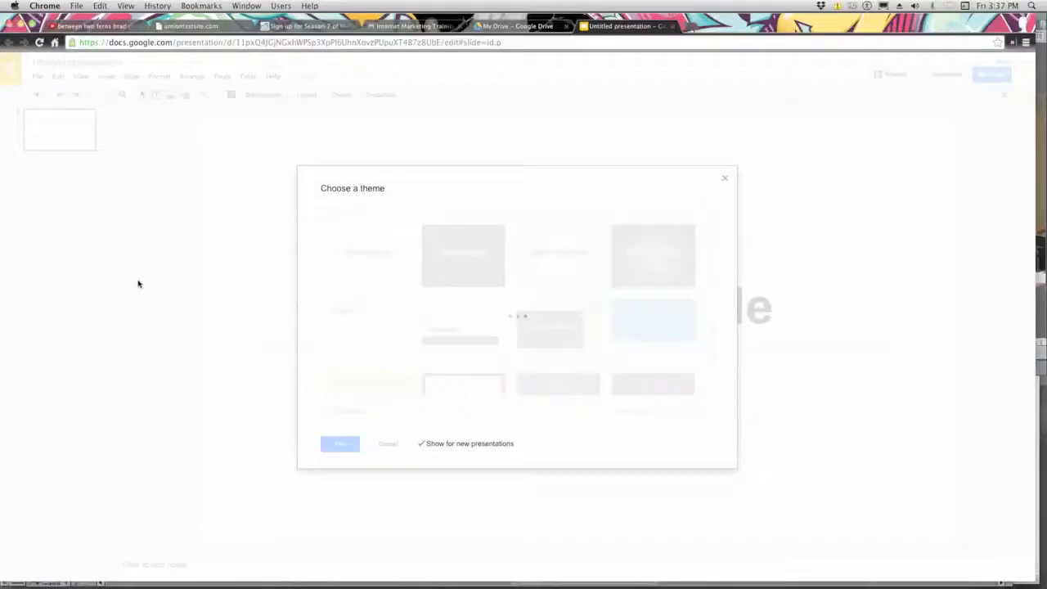
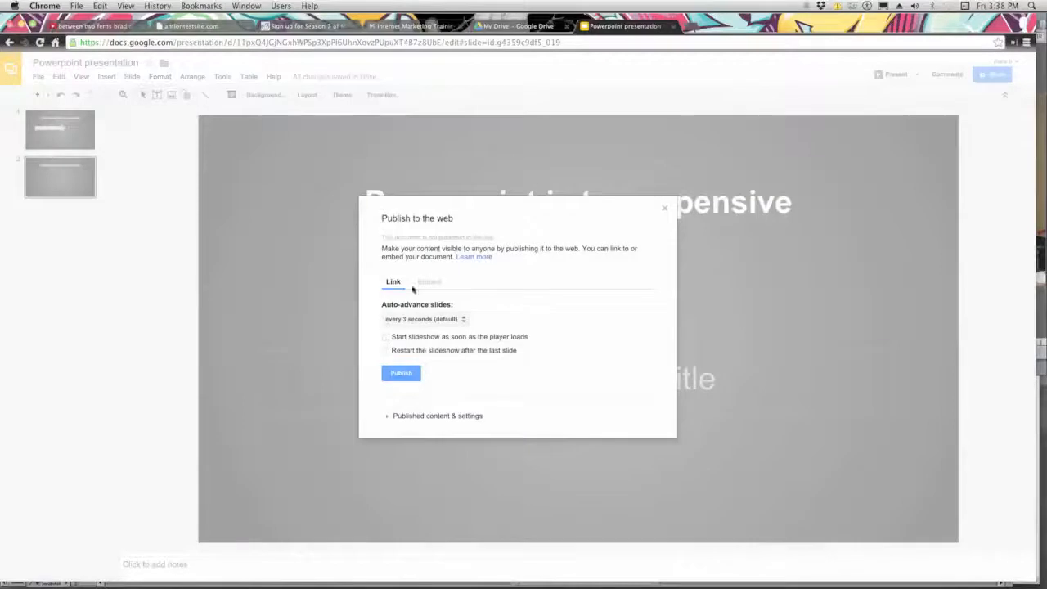
Publish the presentation with the Embed option, starting the slideshow as soon as the player loads and restarting it after the last slide
click(430, 282)
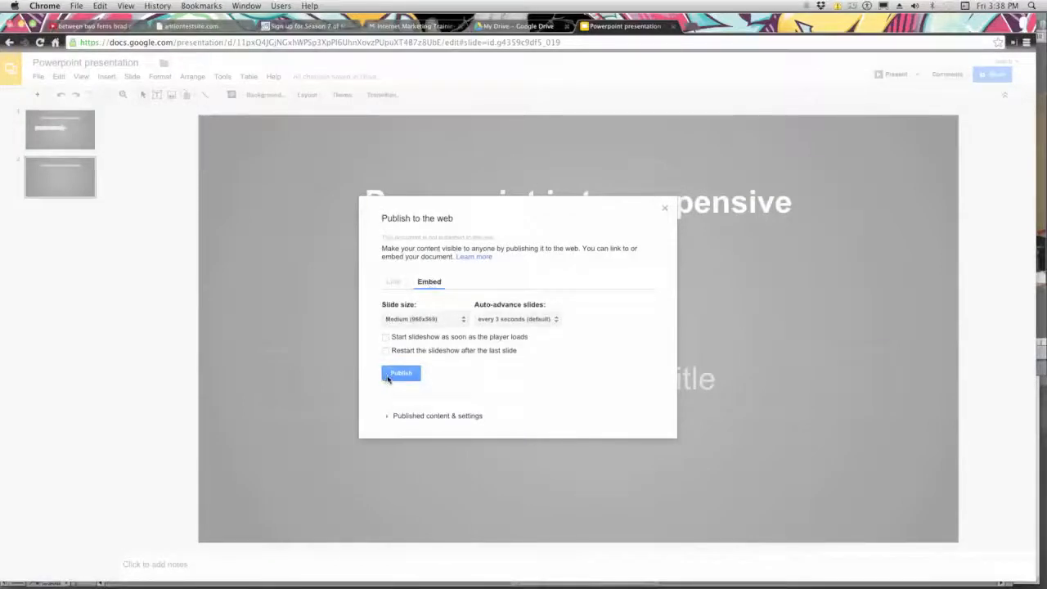
click(386, 337)
click(536, 319)
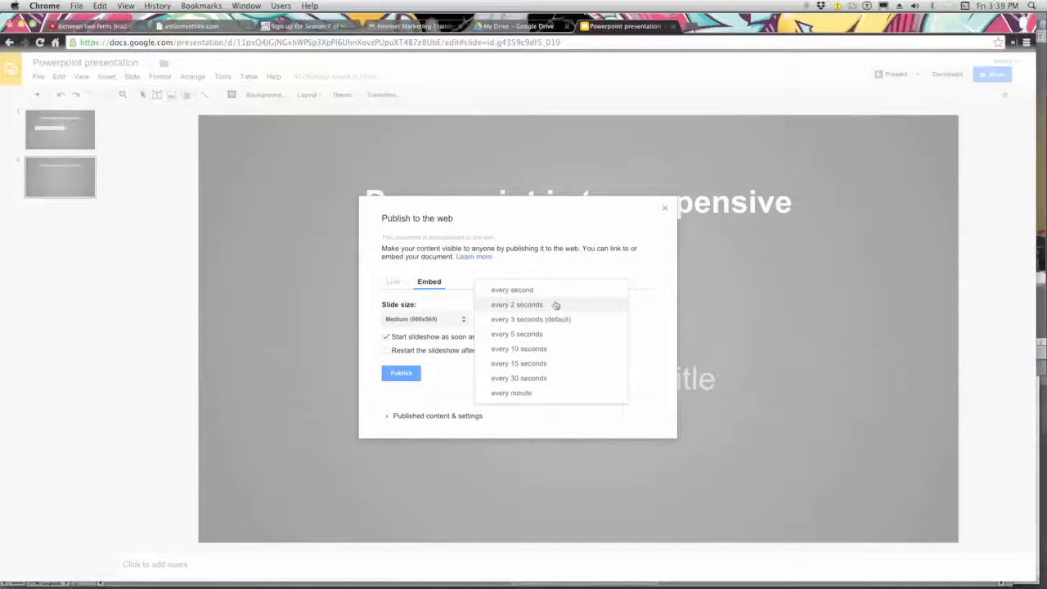
click(545, 258)
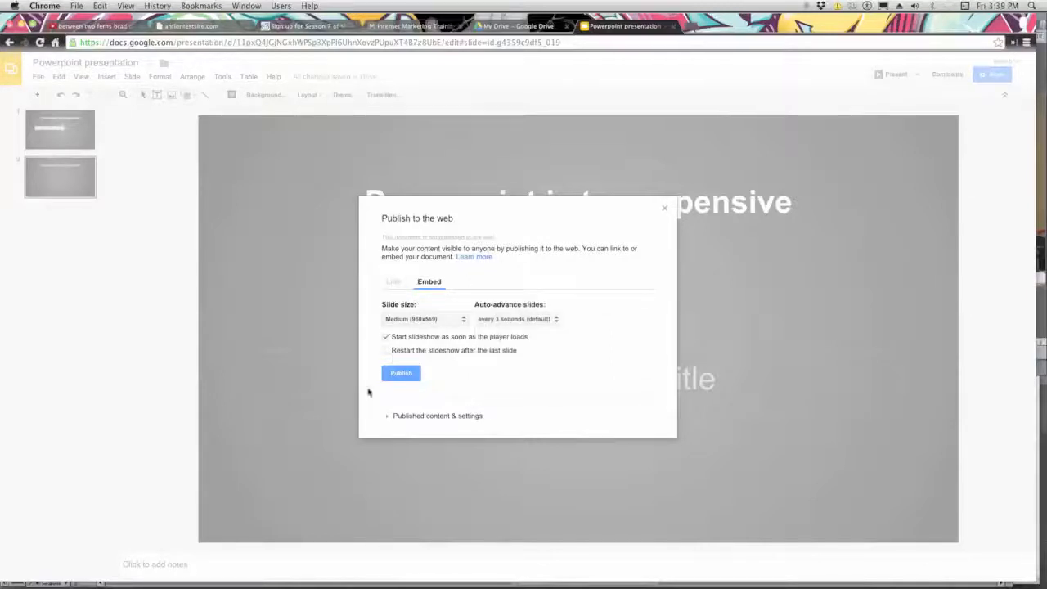
click(387, 350)
click(398, 376)
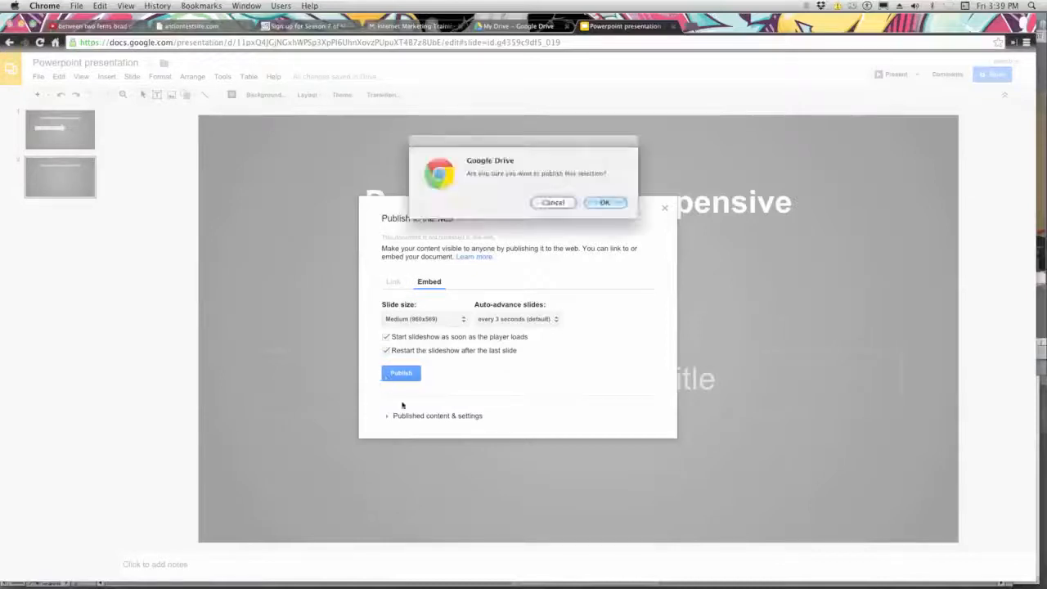
click(590, 204)
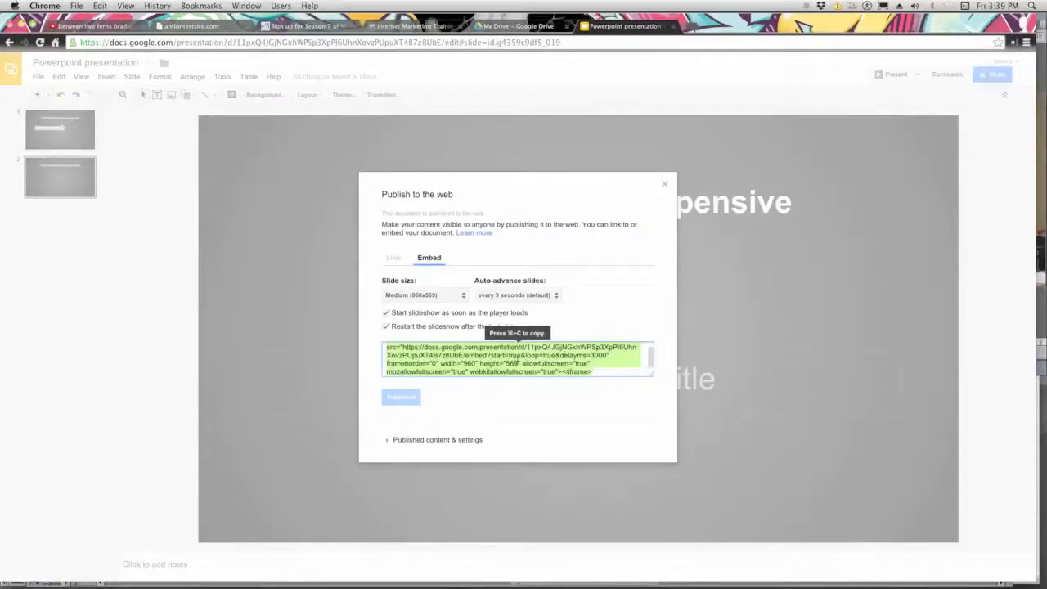
Copy the presentation's embed code and close the publishing dialog
right_click(517, 363)
click(541, 391)
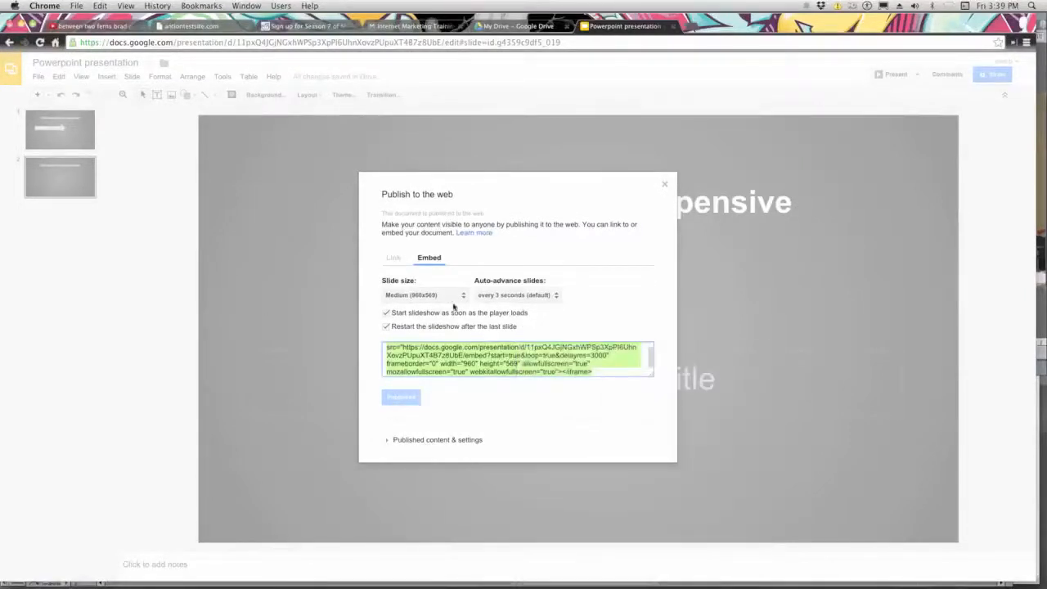
click(665, 184)
click(657, 196)
click(968, 178)
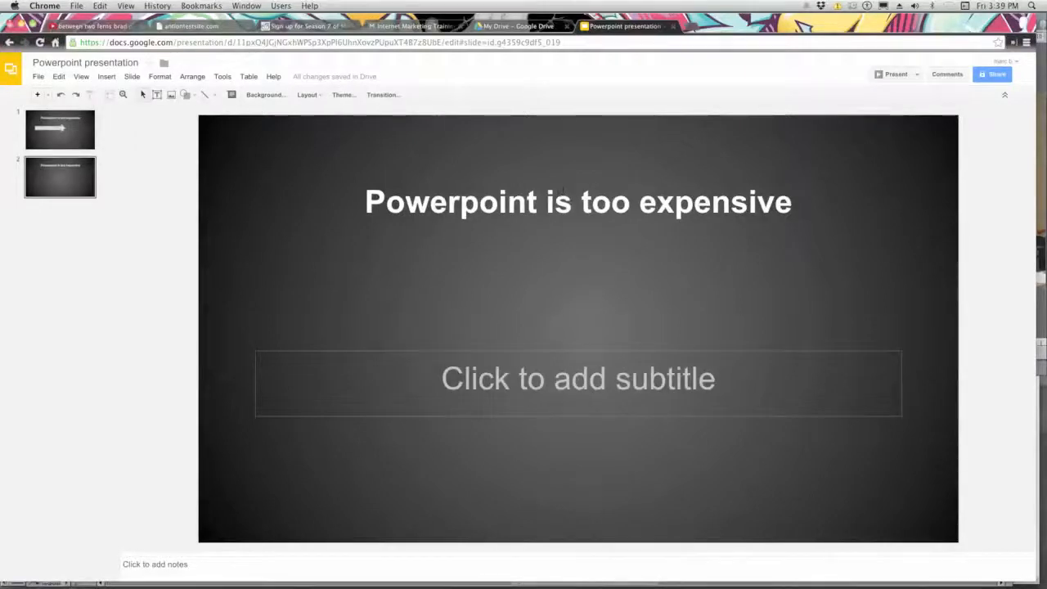
Examine the formats in which the presentation can be downloaded
click(38, 77)
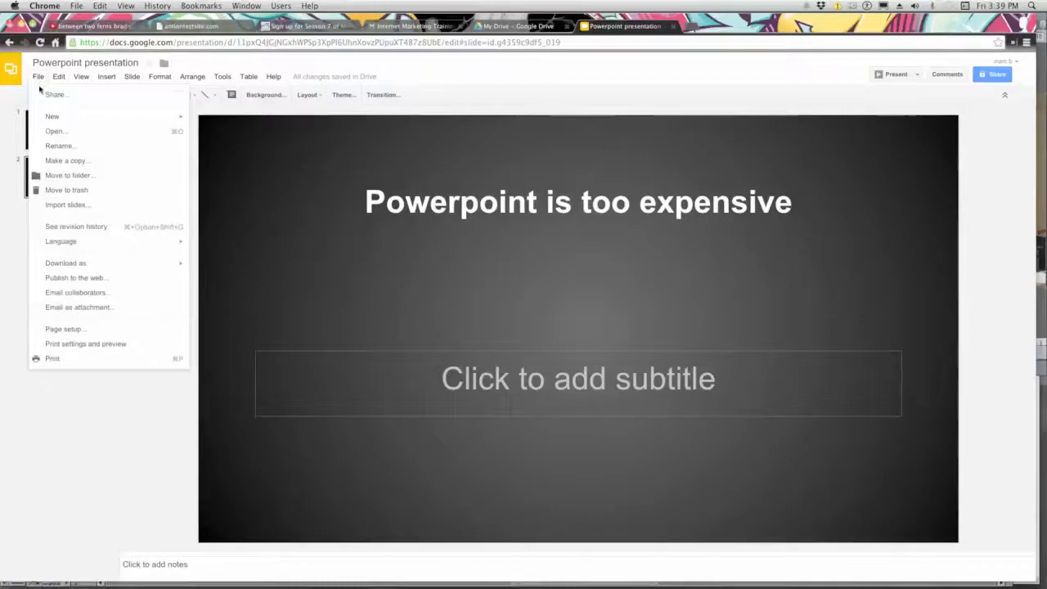
mouse_move(63, 264)
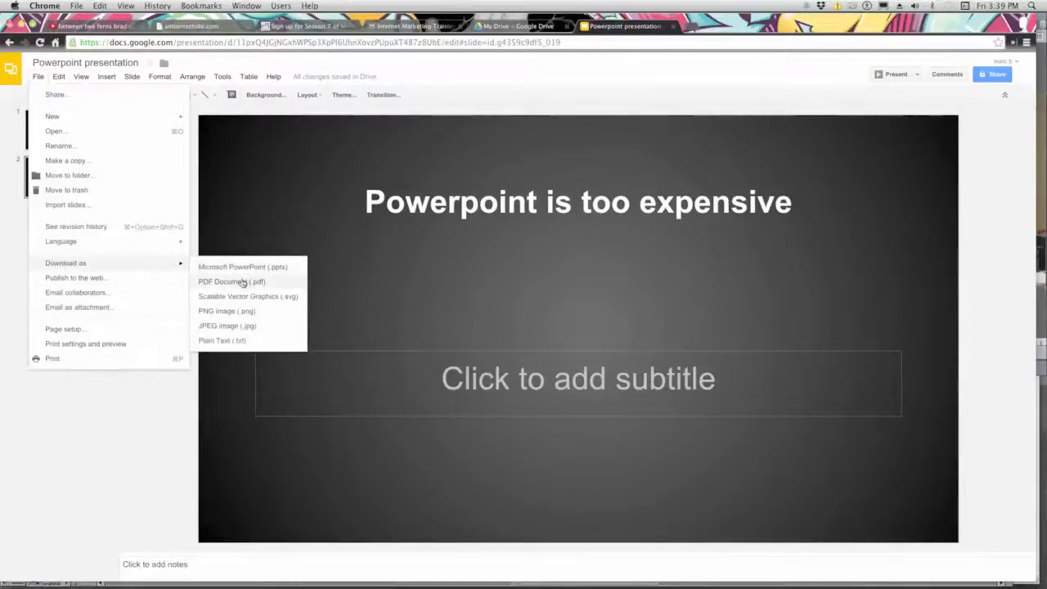
click(507, 84)
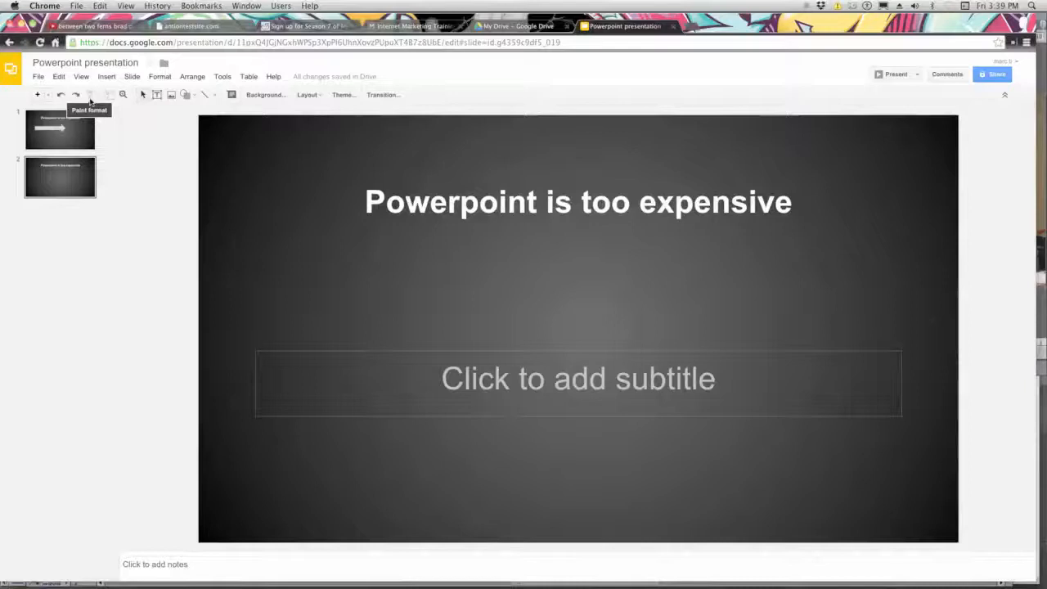
Return to the My Drive file list and create a new spreadsheet
key(super+Tab)
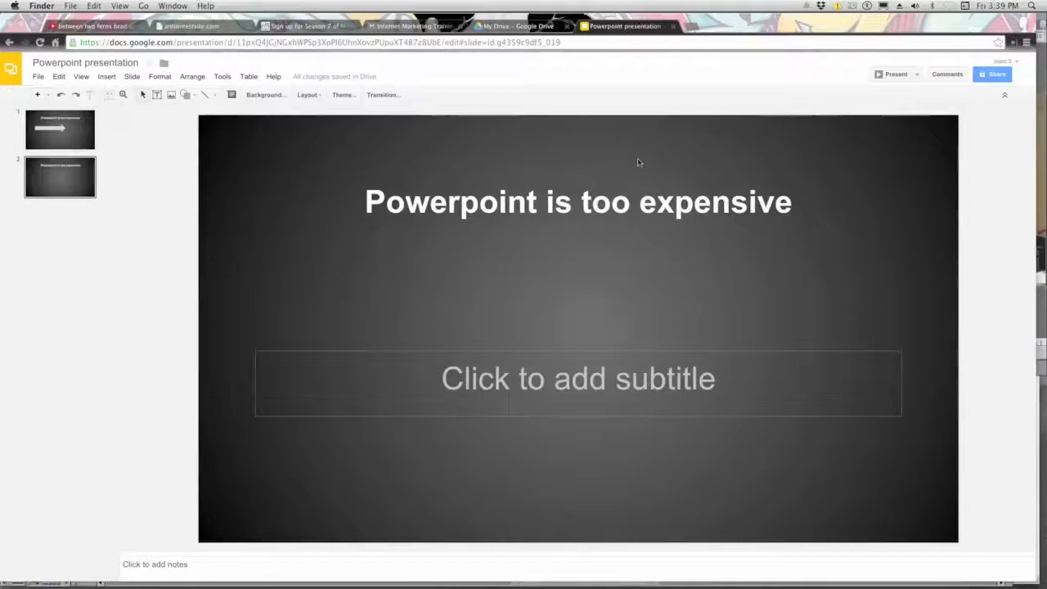
click(515, 26)
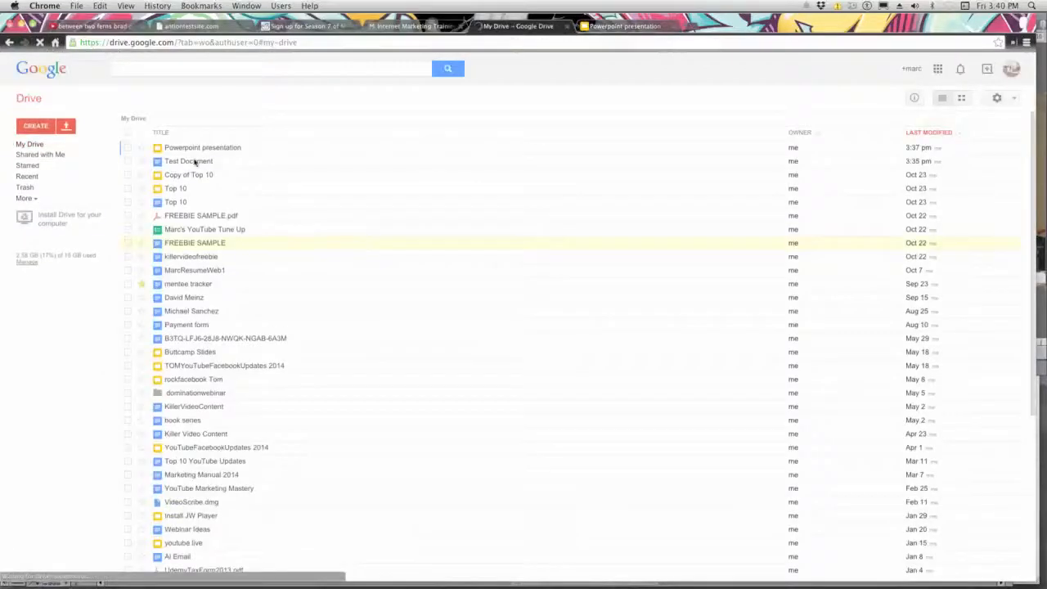
click(148, 151)
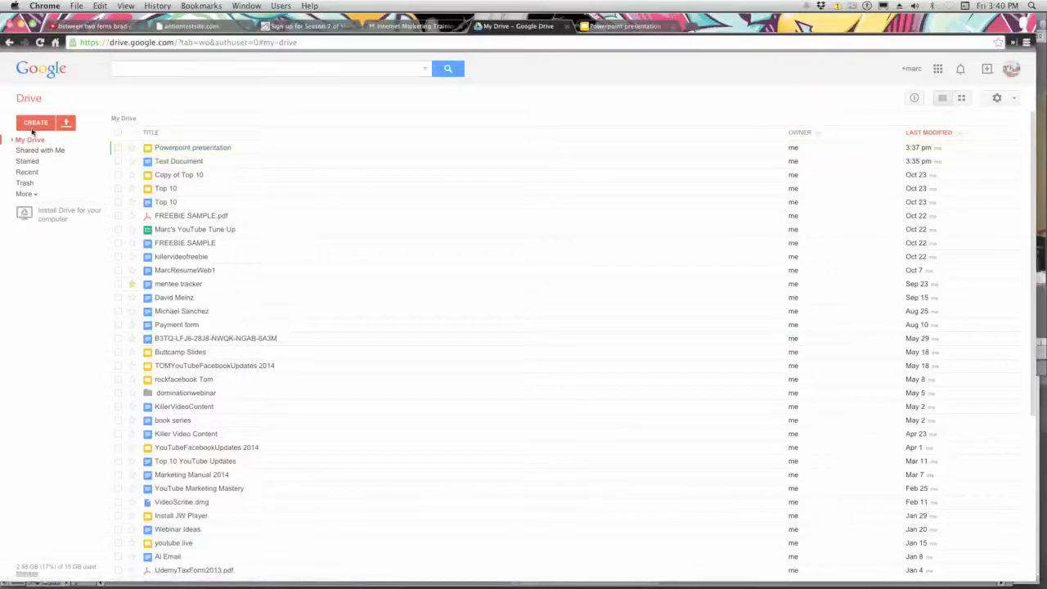
click(35, 124)
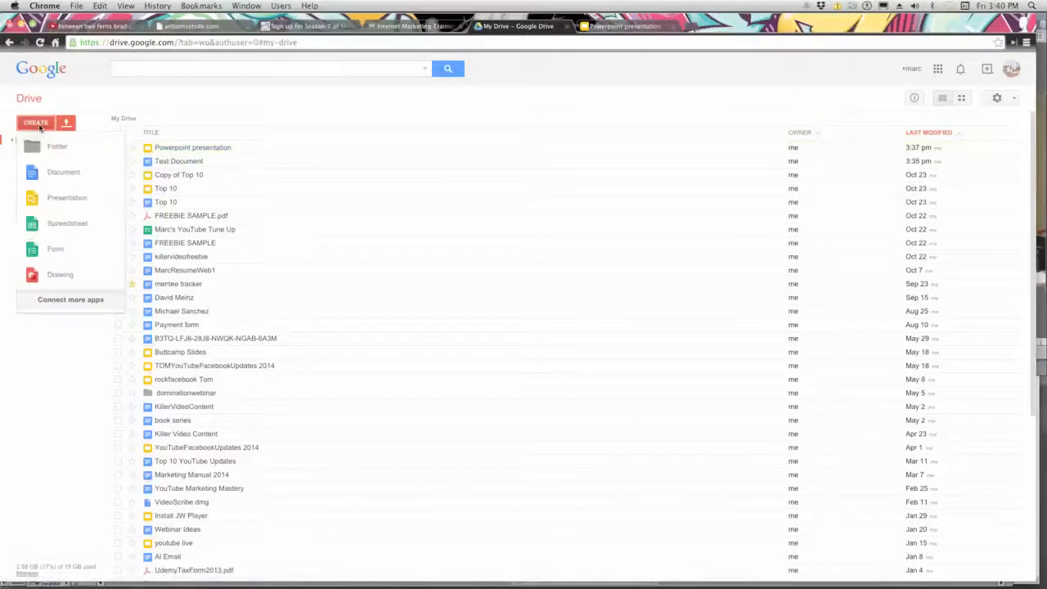
click(70, 226)
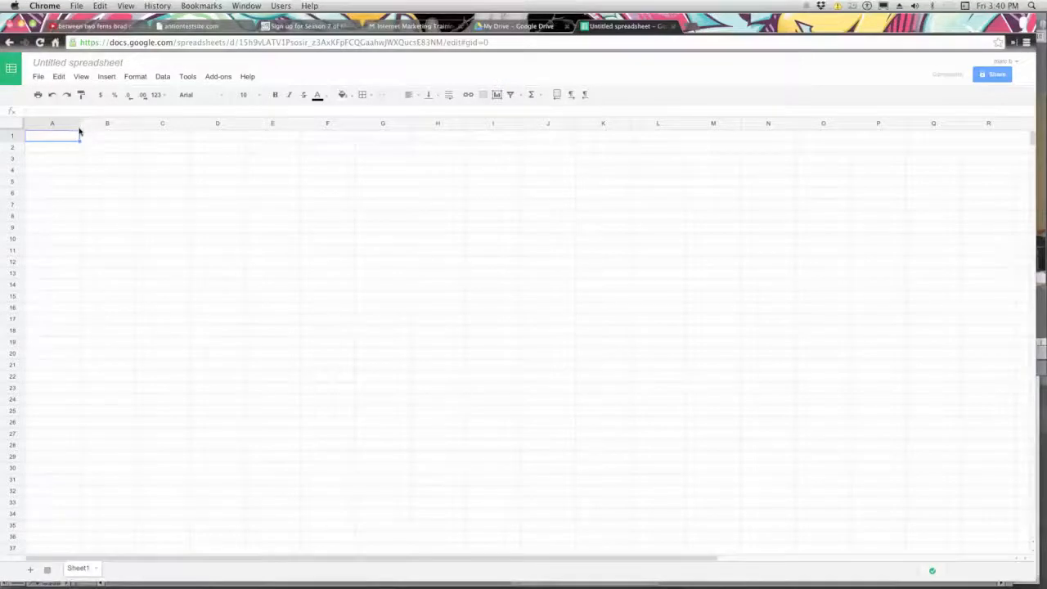
Widen column A of the spreadsheet to about twice its width
click(82, 124)
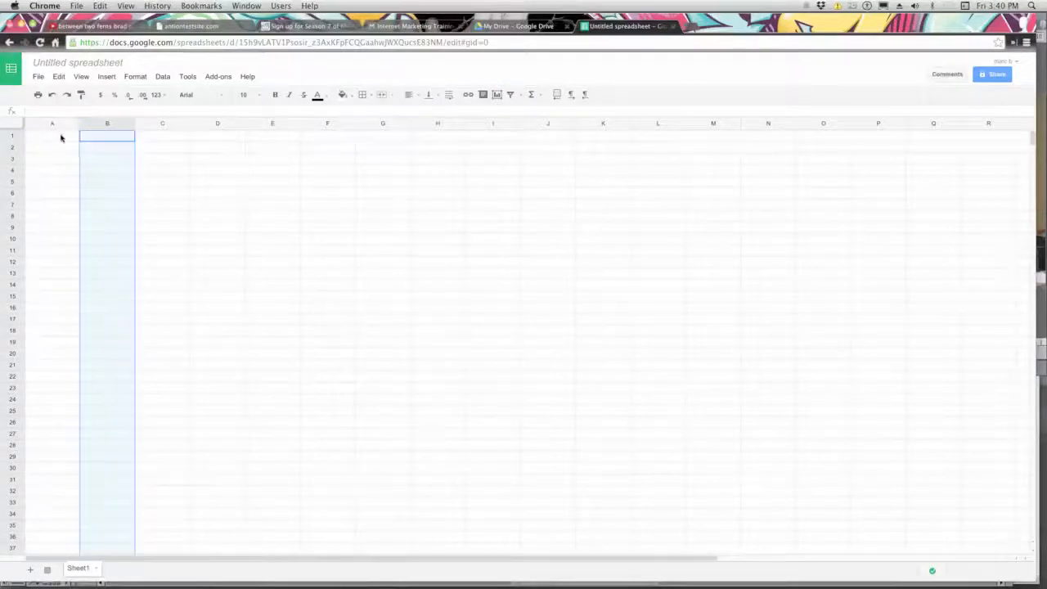
click(62, 135)
drag(80, 127, 137, 149)
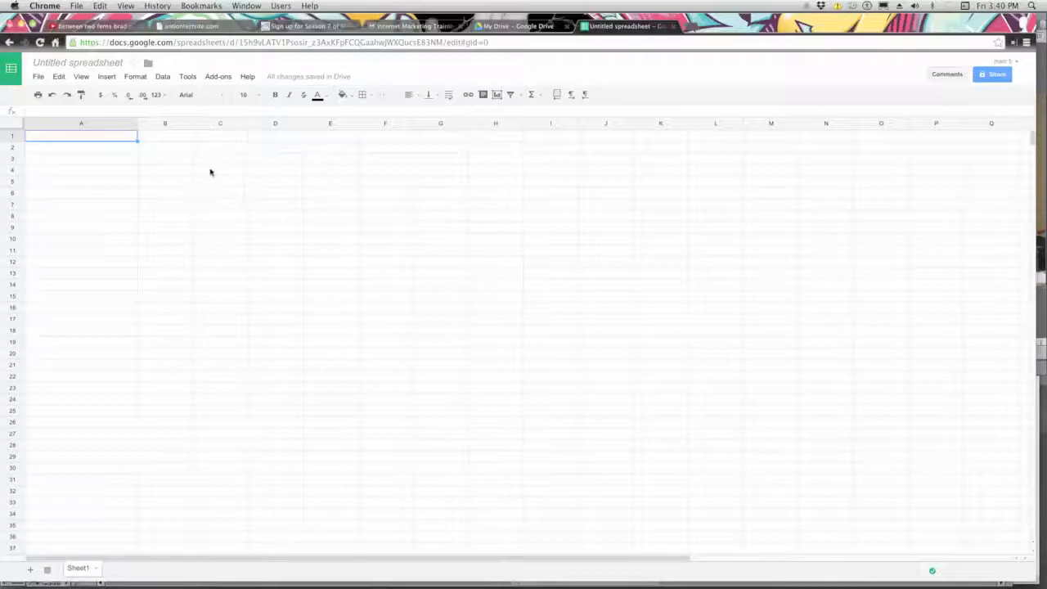
Close the spreadsheet and create a new form from the My Drive list
click(672, 27)
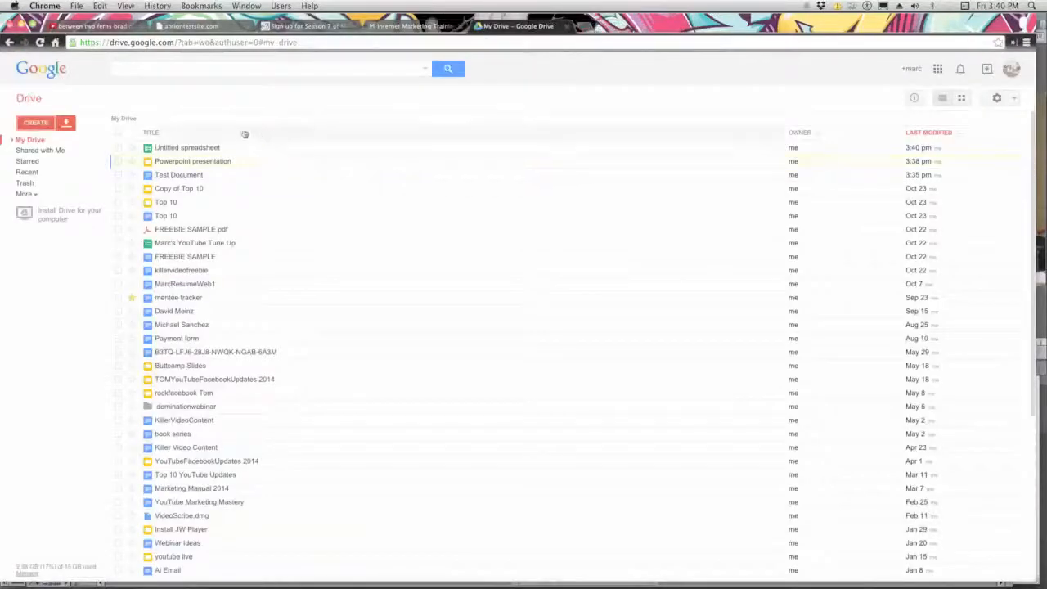
click(38, 122)
click(53, 249)
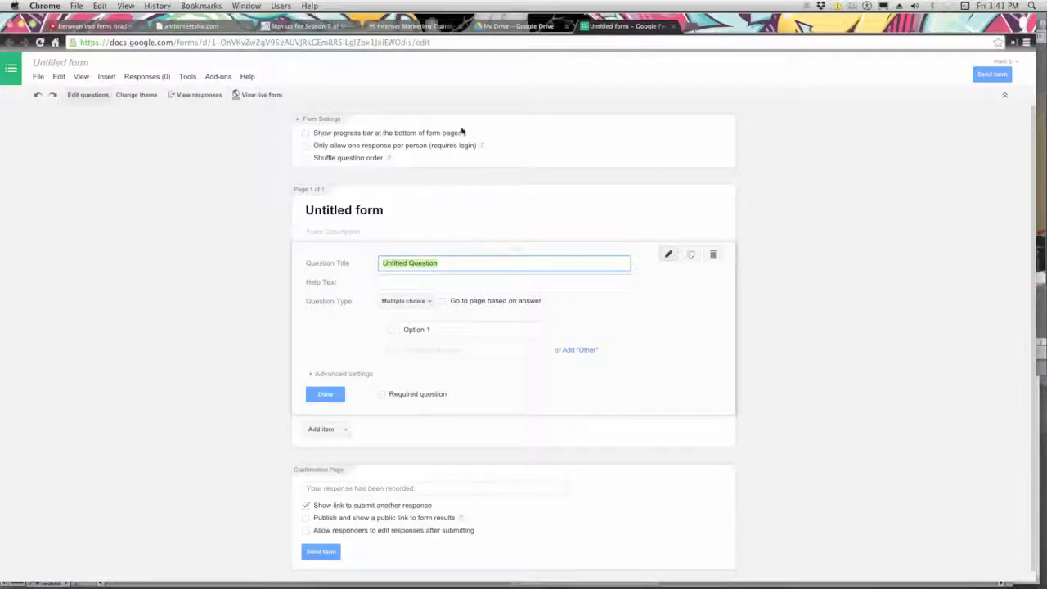
Enable the progress bar at the bottom of form pages and title the form "Test form"
click(306, 133)
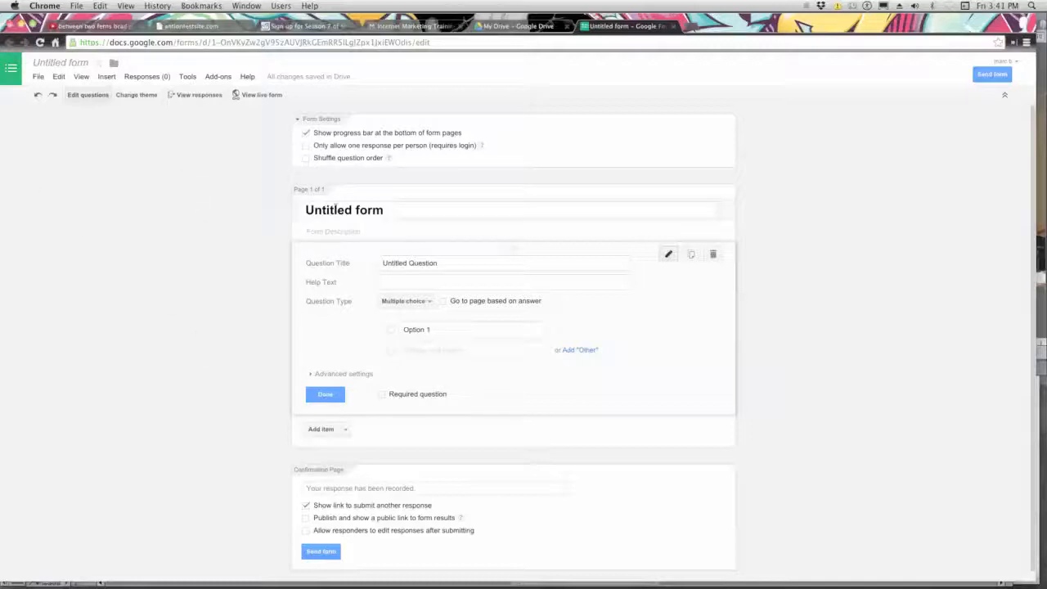
click(373, 210)
drag(383, 211, 271, 202)
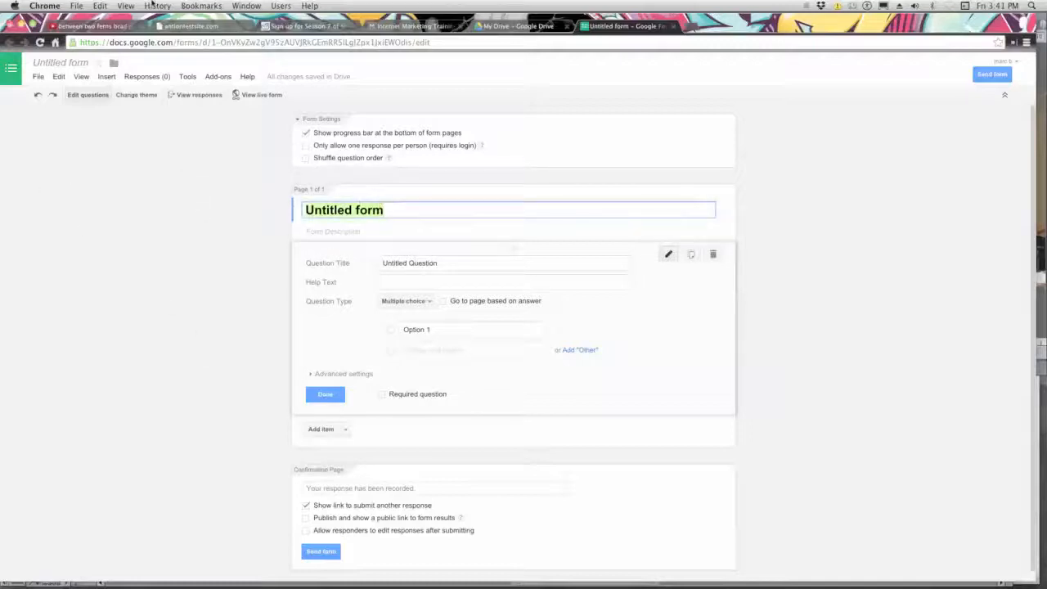
text(Test form)
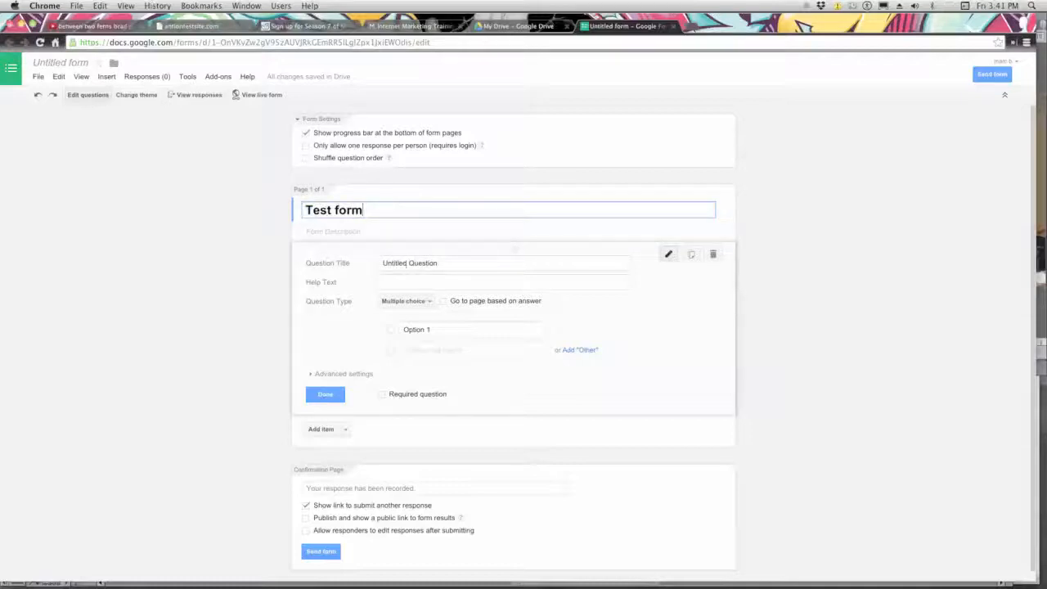
Title the form's first question "Yes or No?" and set its question type to Text
click(442, 262)
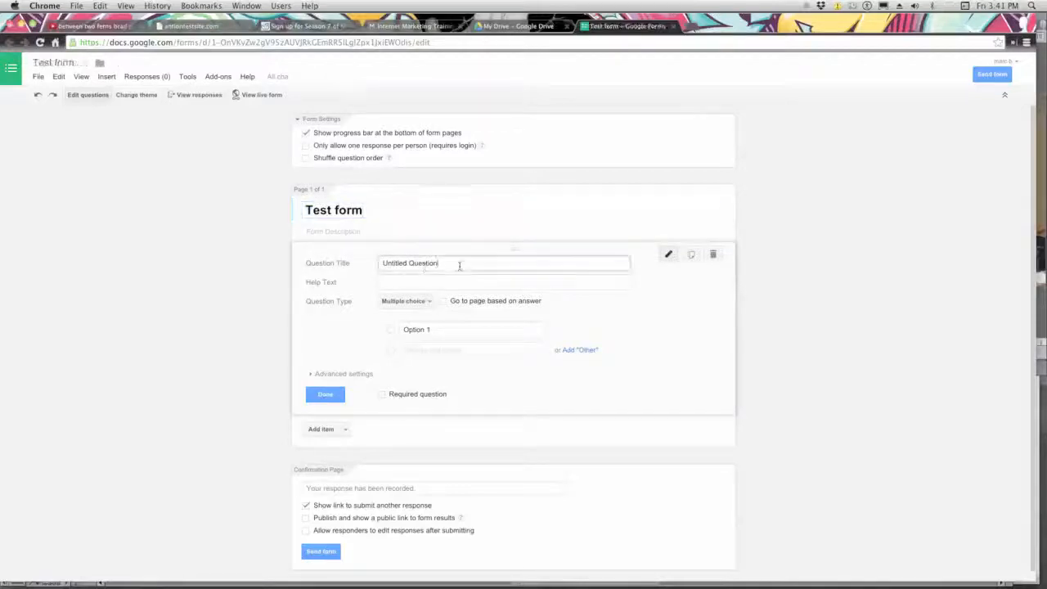
key(BackSpace)
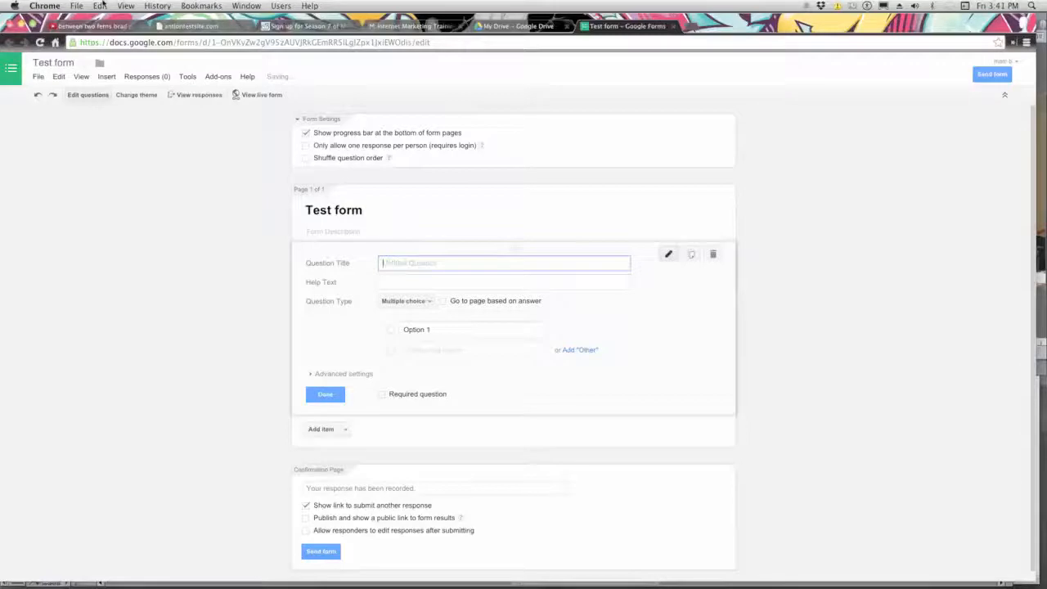
text(T)
text(es or No?)
click(465, 290)
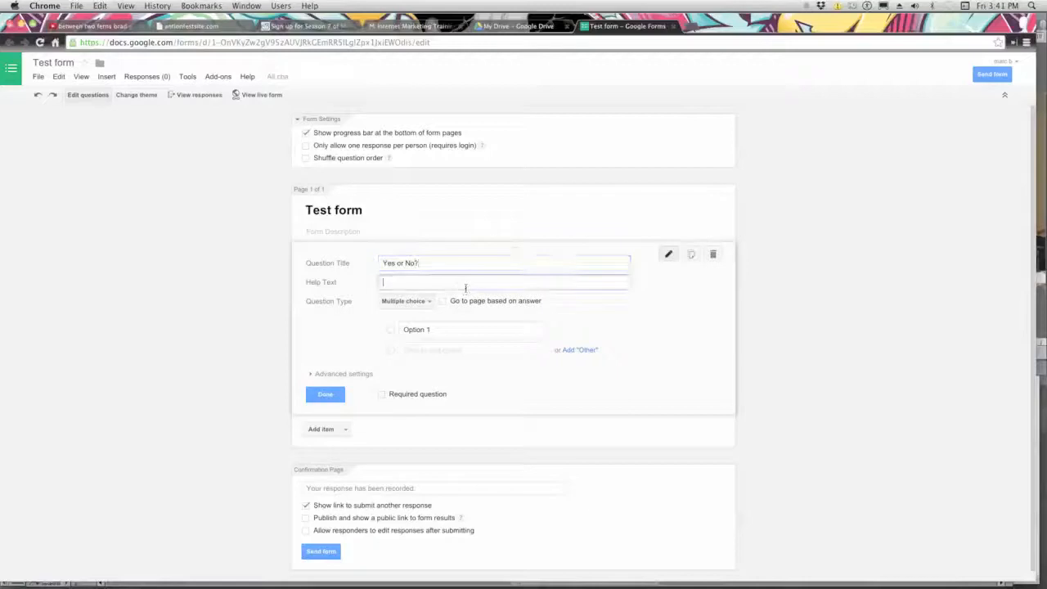
click(426, 307)
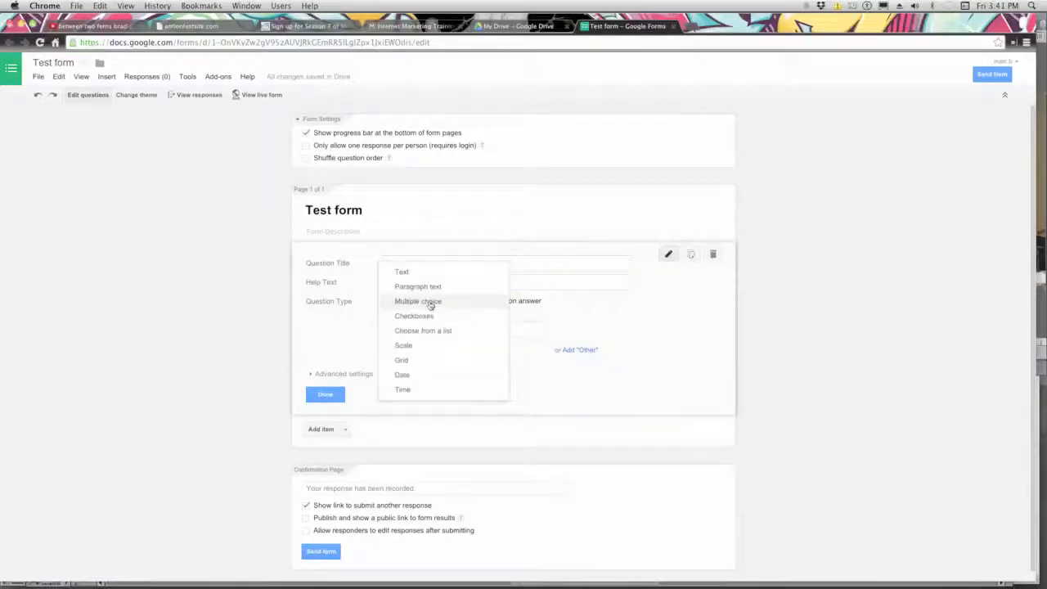
click(421, 273)
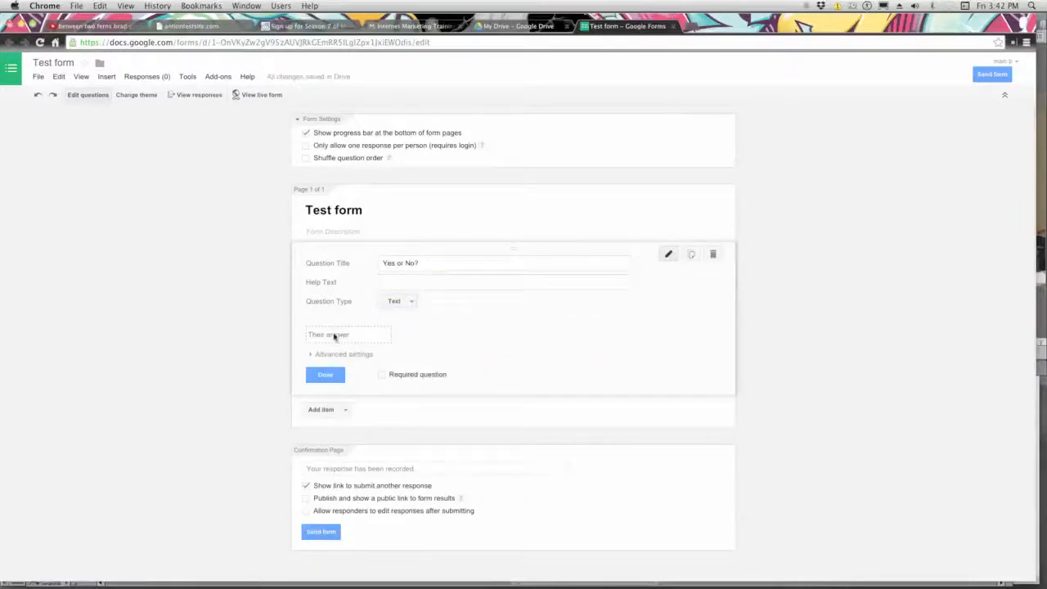
Try the Paragraph text, Multiple choice and Checkboxes question types on the "Yes or No?" question
click(406, 303)
click(414, 314)
click(405, 301)
click(420, 318)
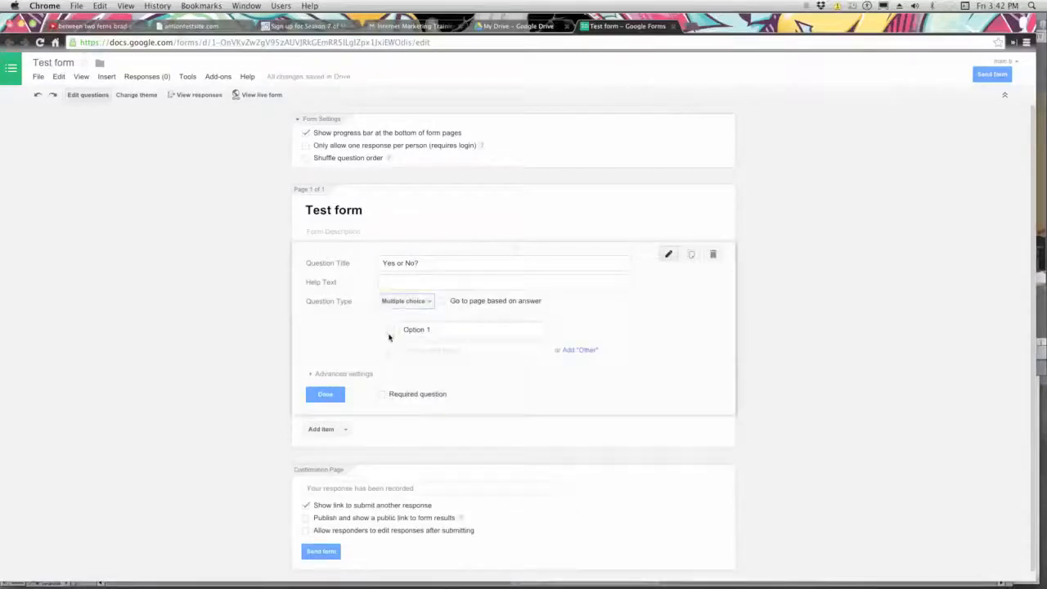
drag(437, 333, 395, 331)
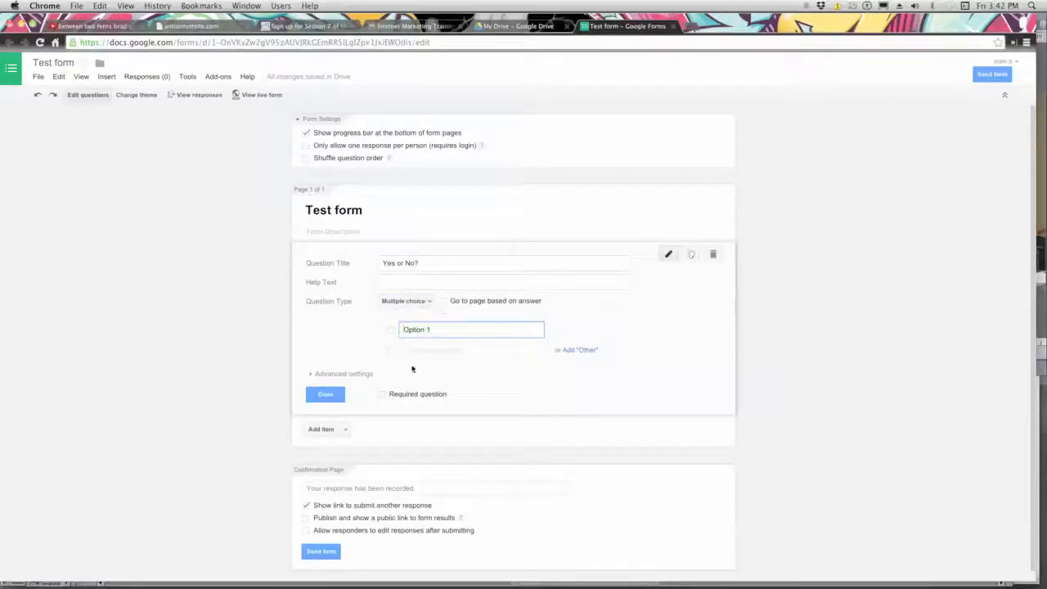
click(427, 302)
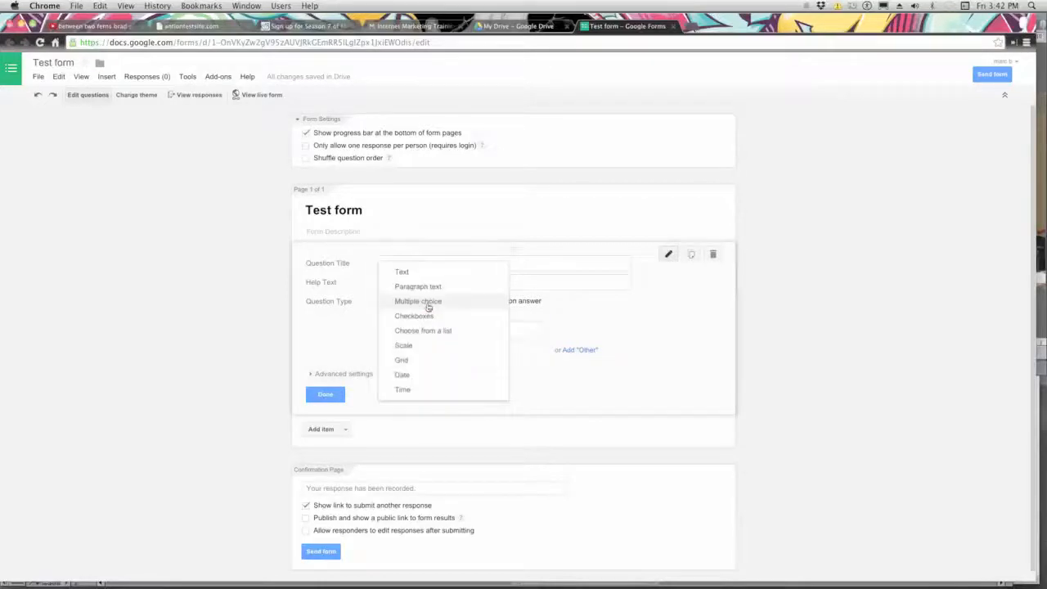
click(424, 318)
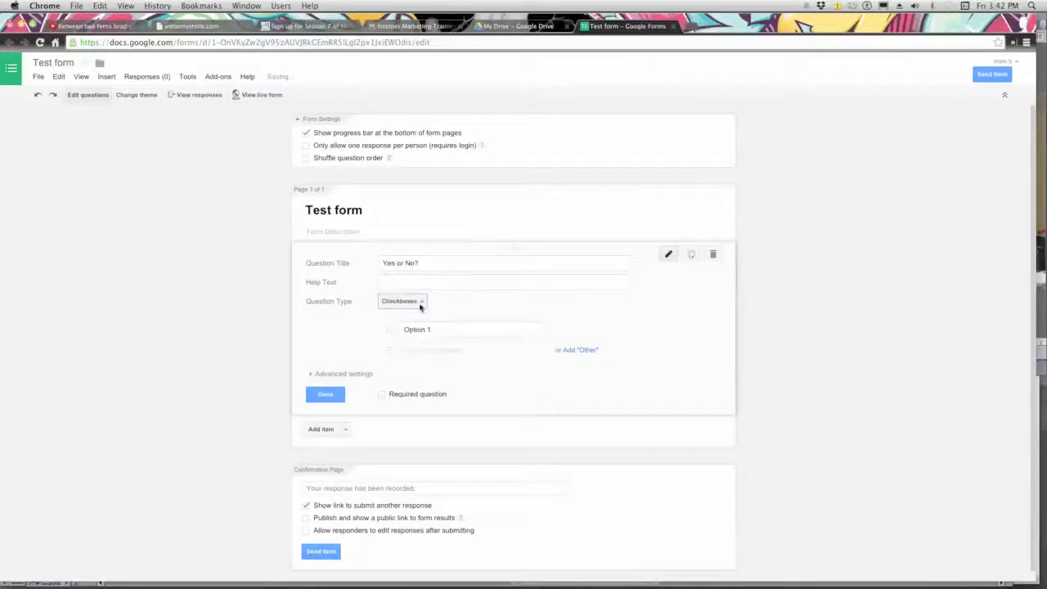
Try the Choose from a list, Scale, Grid and Date question types on the "Yes or No?" question
click(419, 302)
click(433, 314)
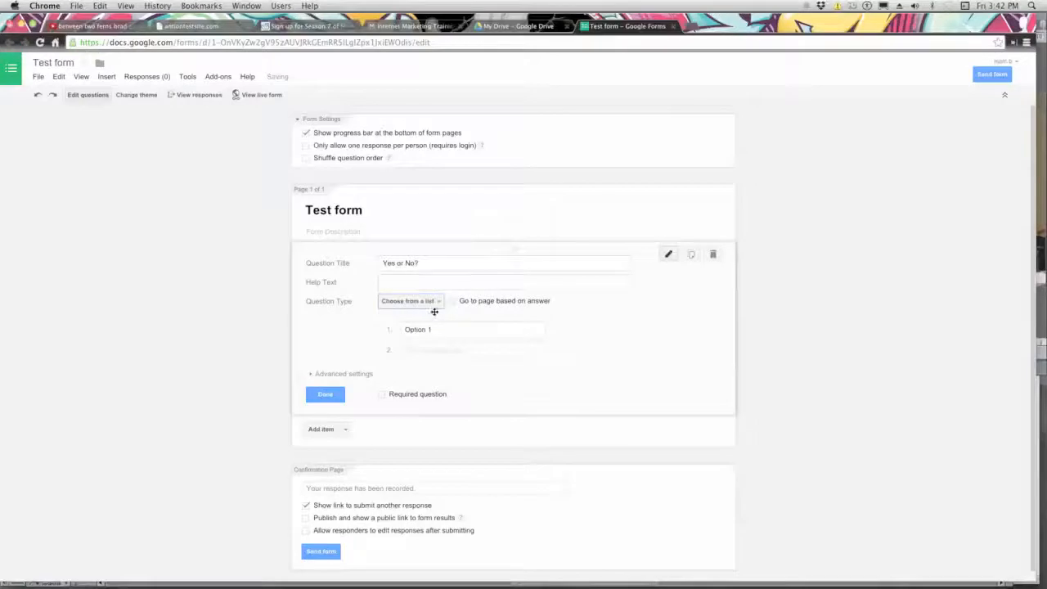
click(434, 301)
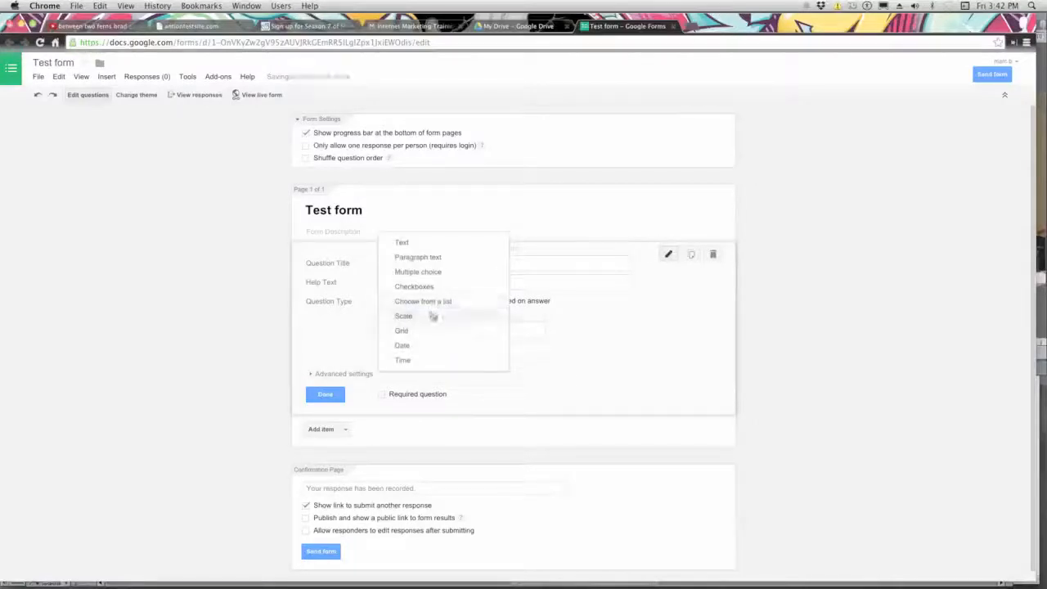
click(432, 315)
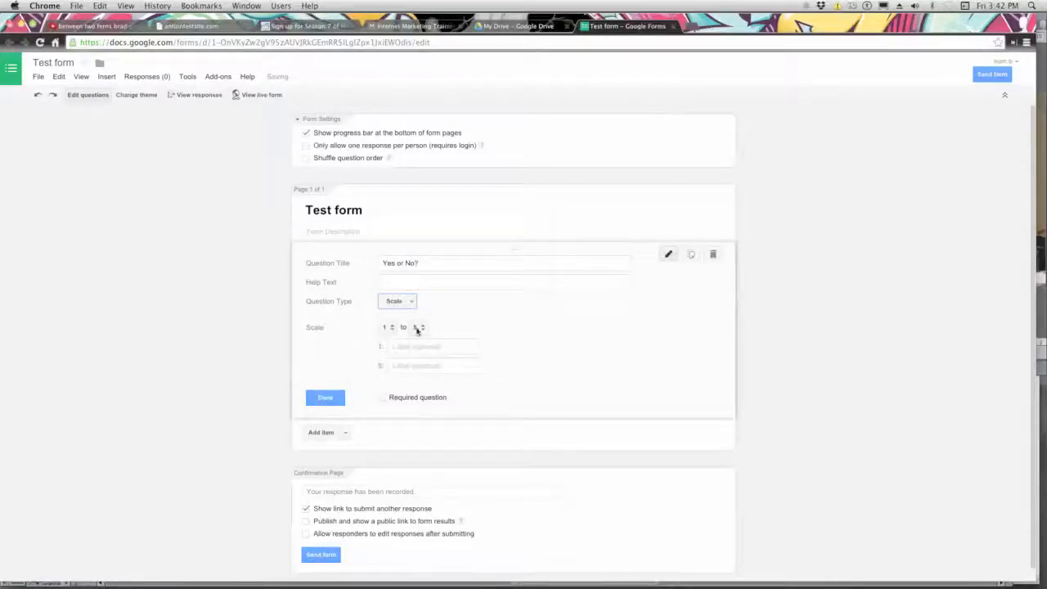
click(417, 303)
click(416, 316)
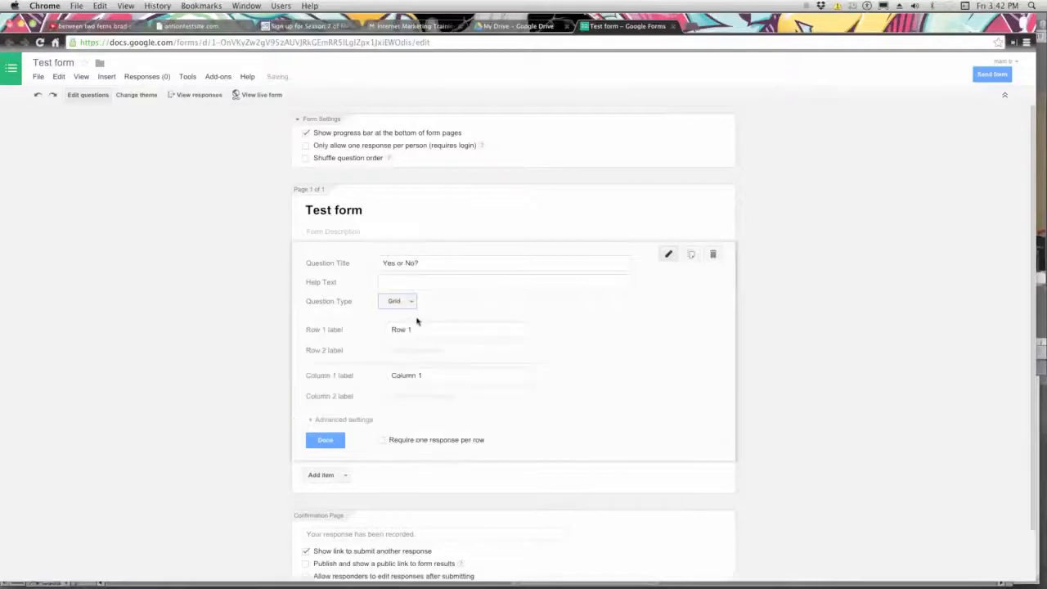
click(413, 303)
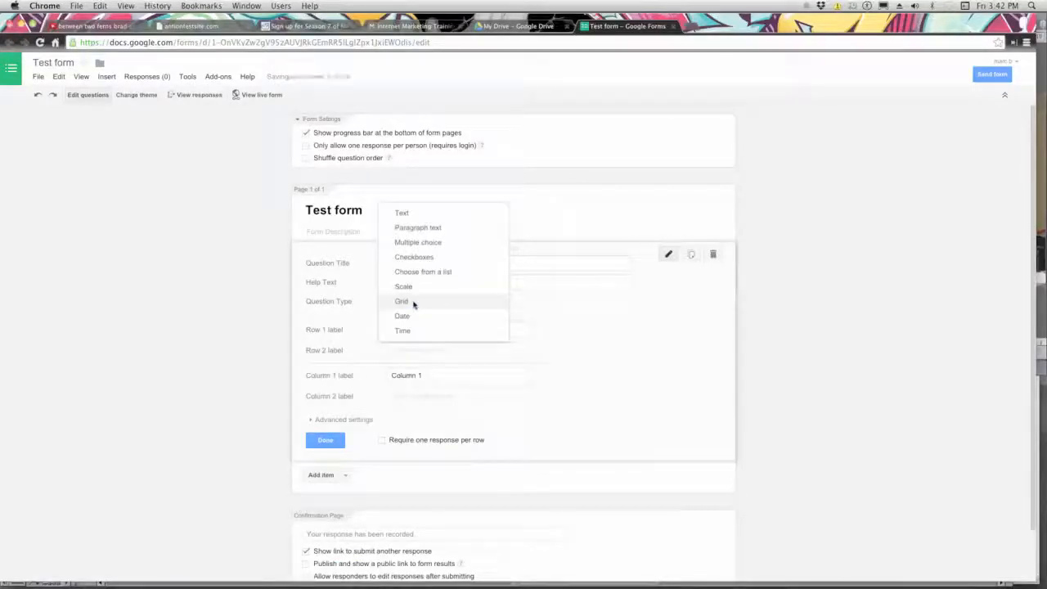
click(411, 317)
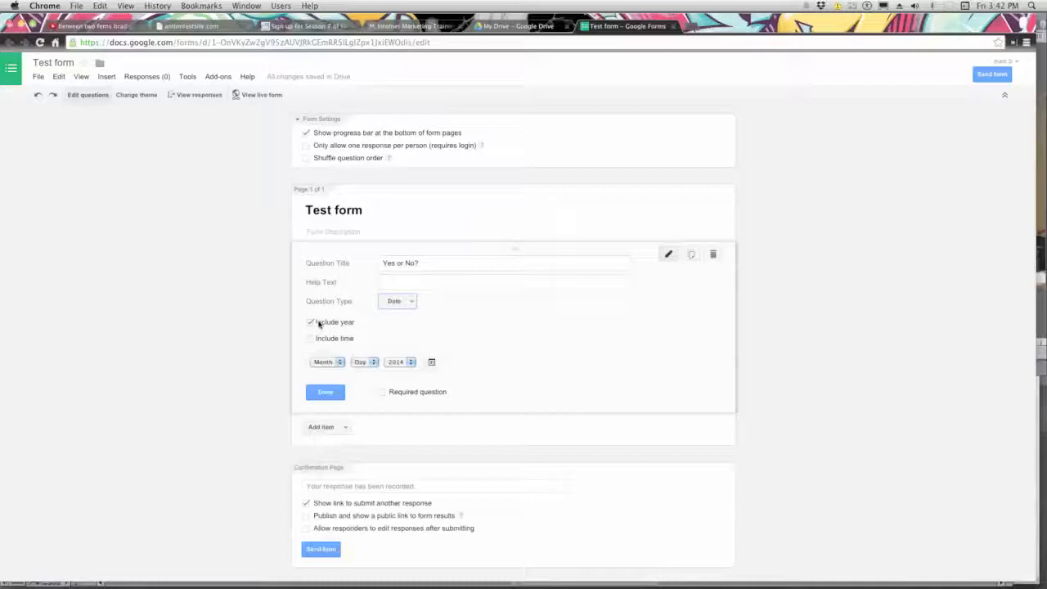
Set the "Yes or No?" question type to Multiple choice with the options "Yes", "No" and an "Other" answer
click(399, 303)
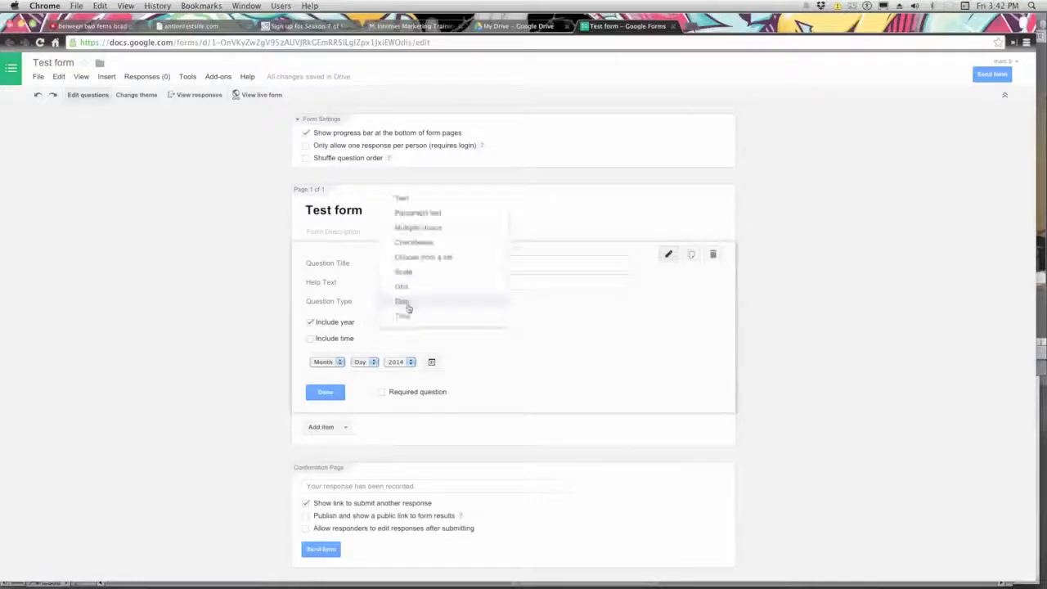
click(440, 228)
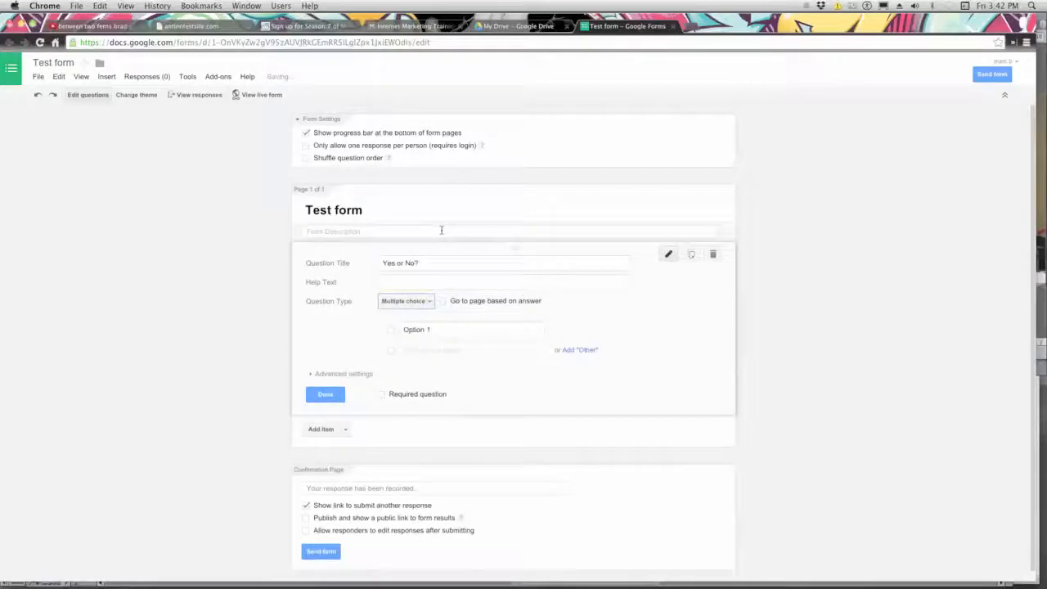
click(405, 331)
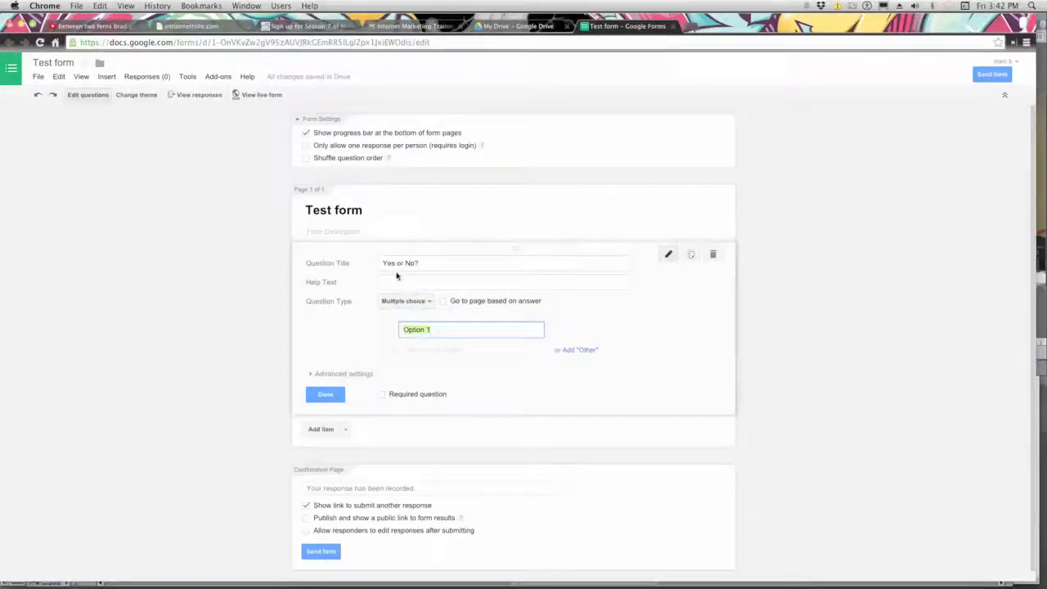
text(Yes)
click(581, 350)
click(436, 353)
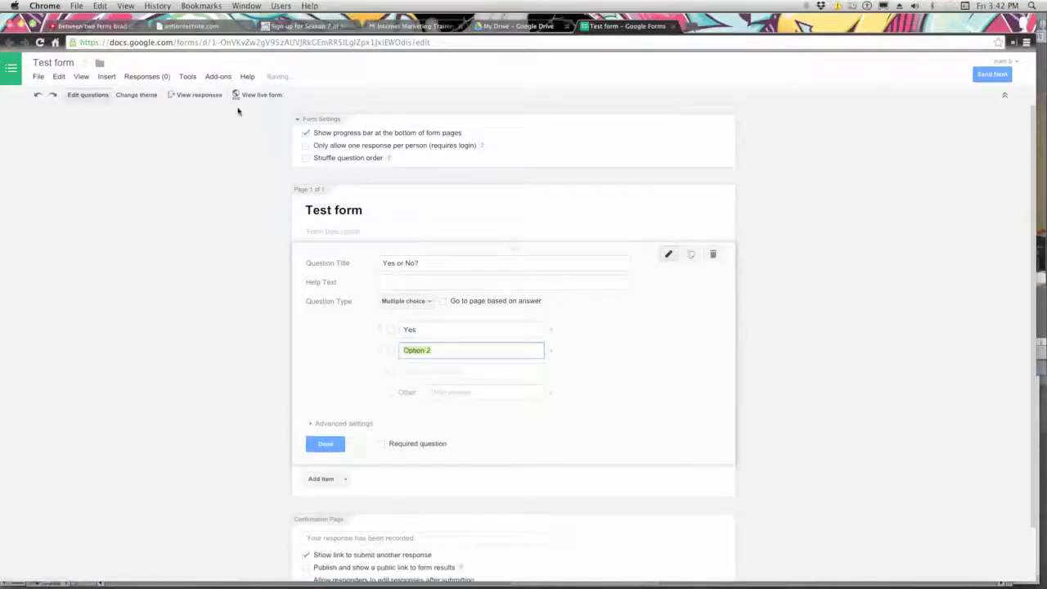
text(No)
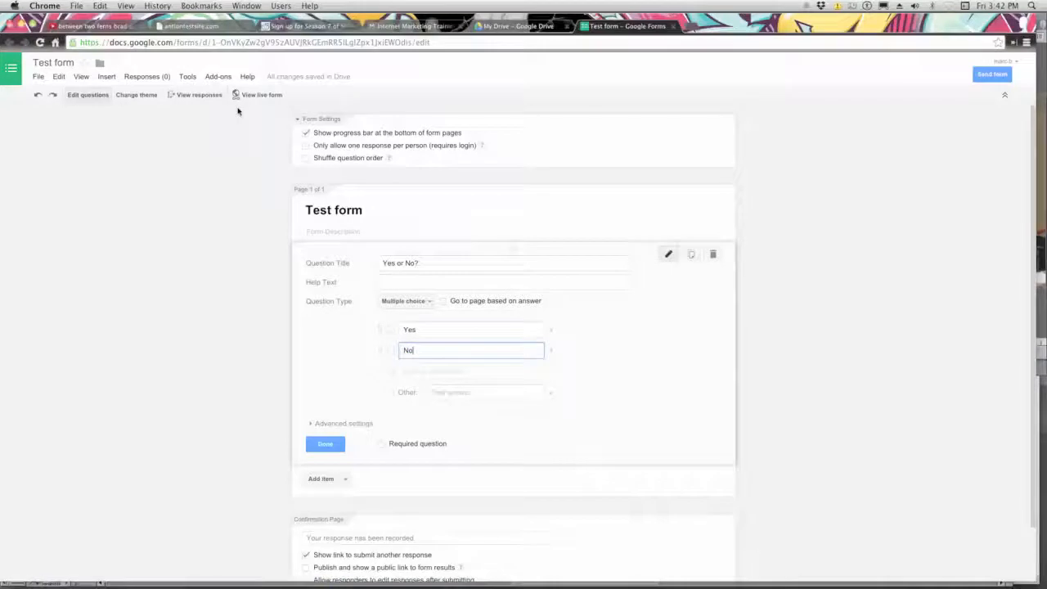
click(381, 352)
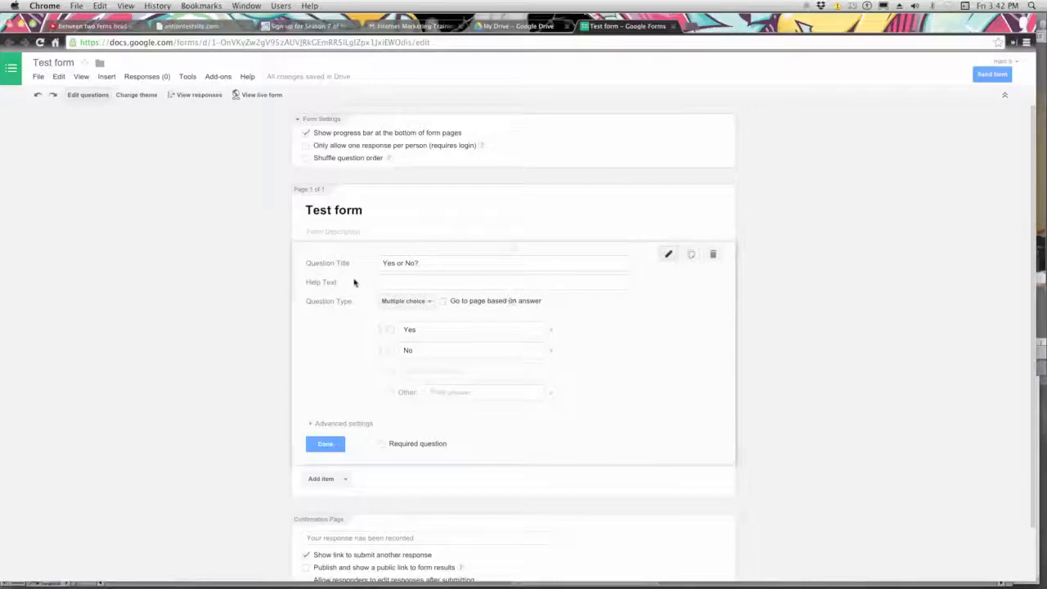
Enable going to a page based on the answer, view the destinations for the first option, and turn this branching off again
click(443, 302)
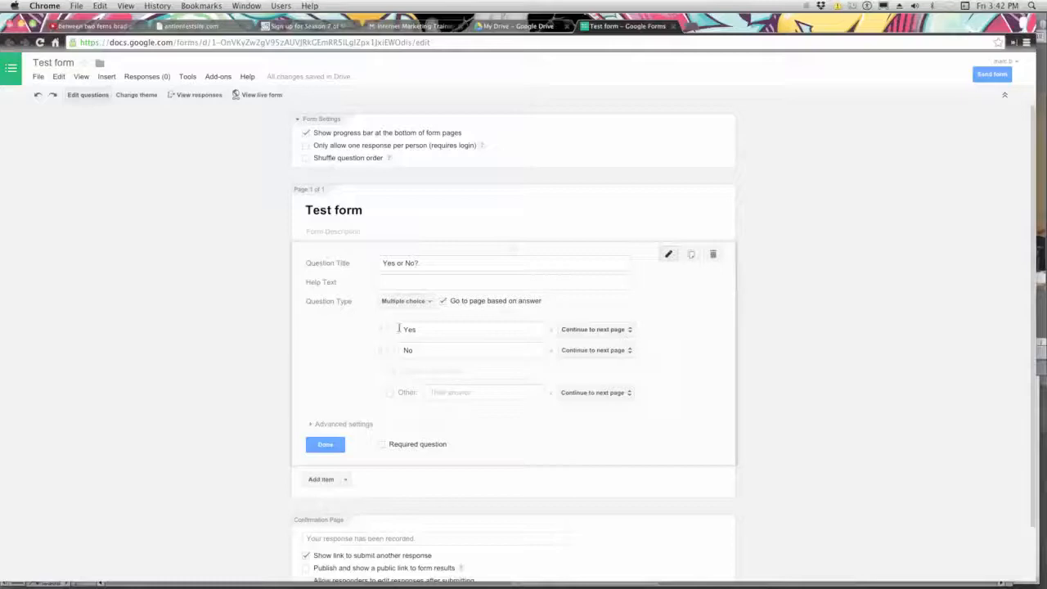
click(608, 331)
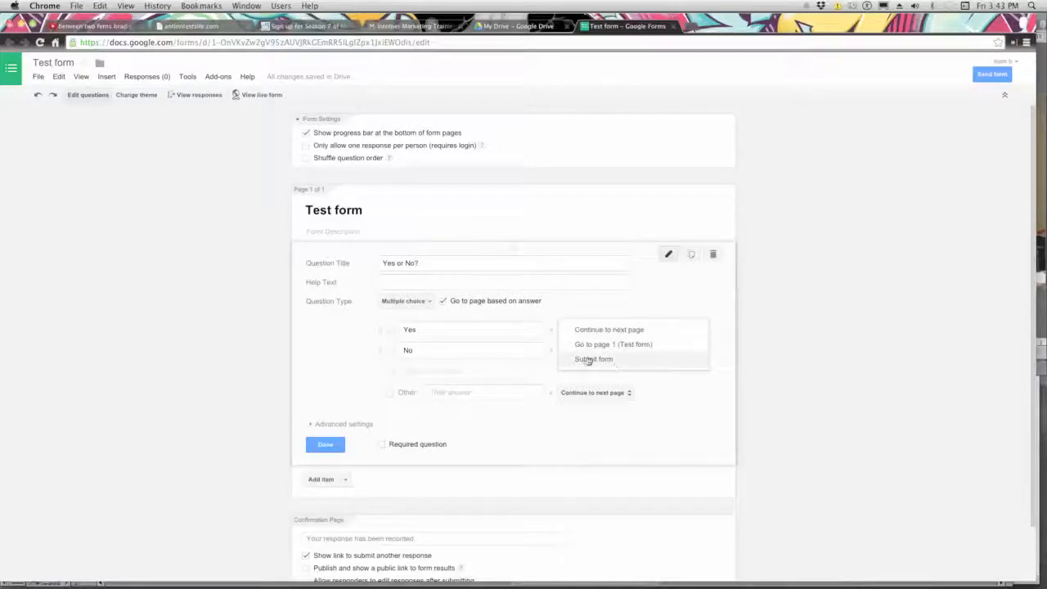
click(688, 292)
click(443, 302)
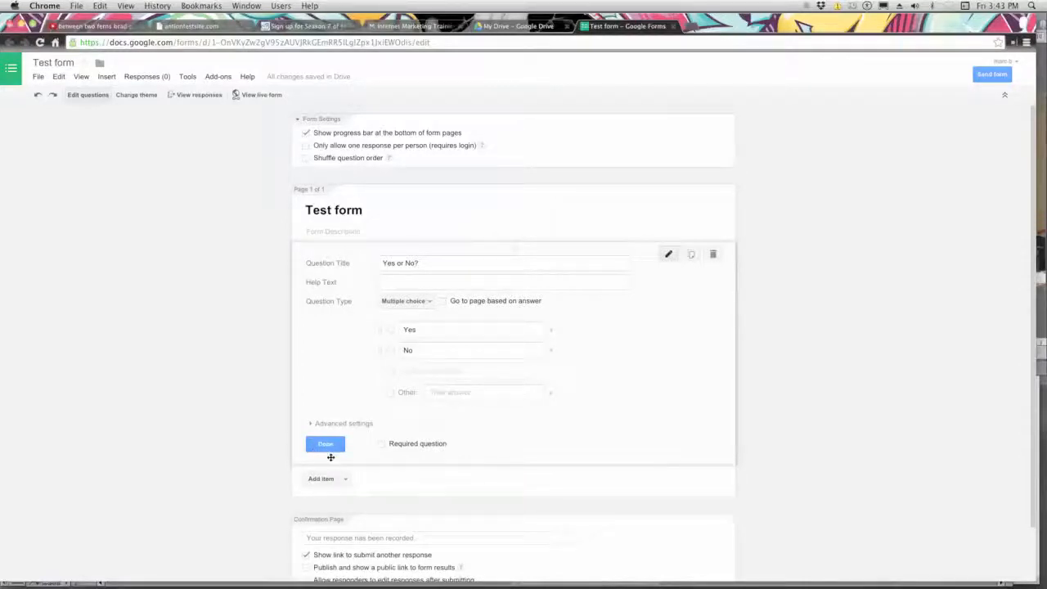
Finish the "Yes or No?" question and add a Text question titled "What do you want to learn about online marketing?"
click(325, 447)
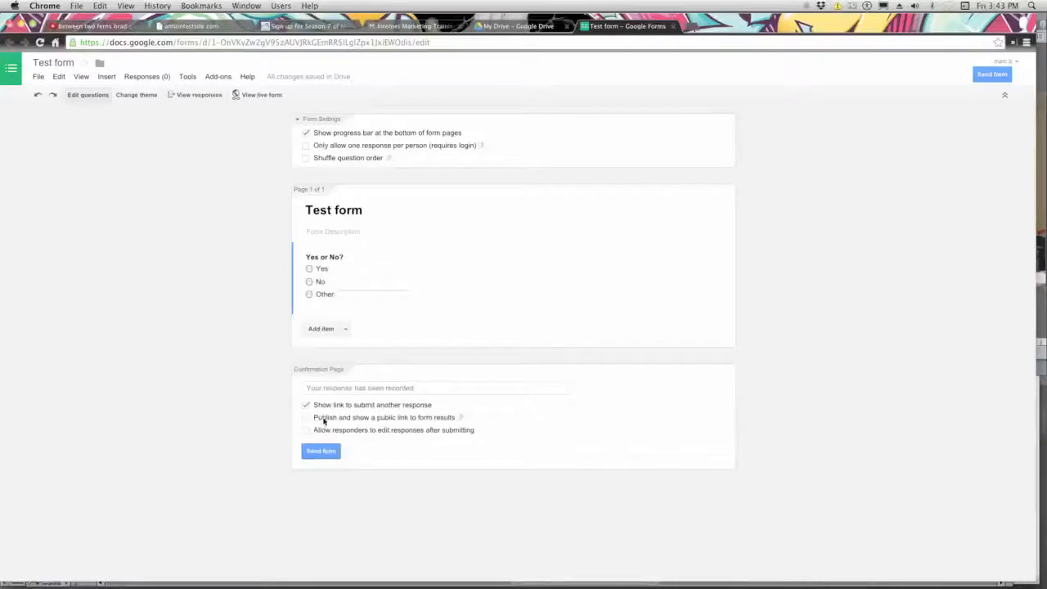
click(345, 329)
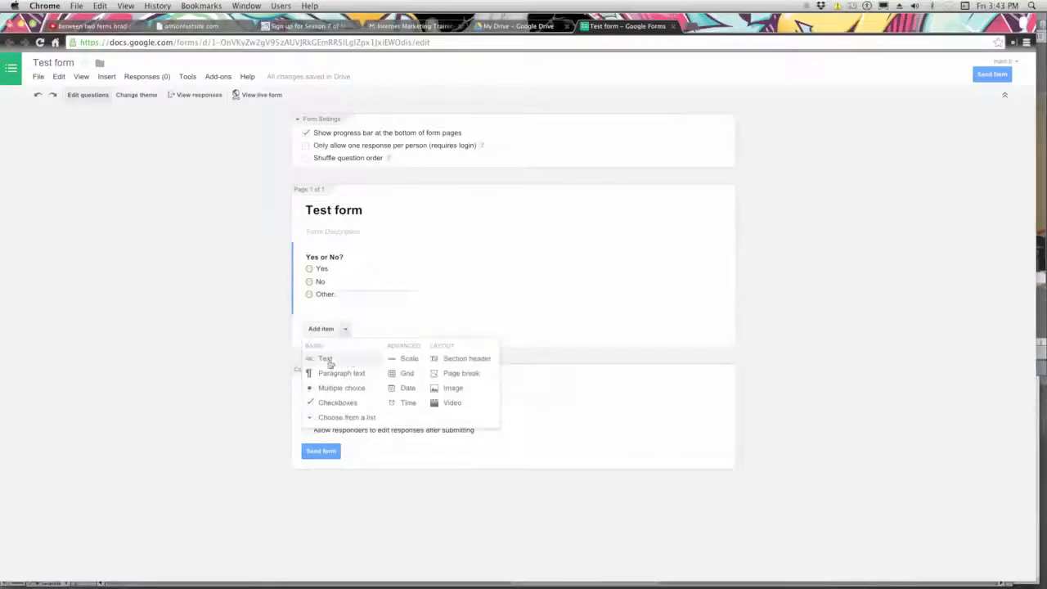
click(326, 358)
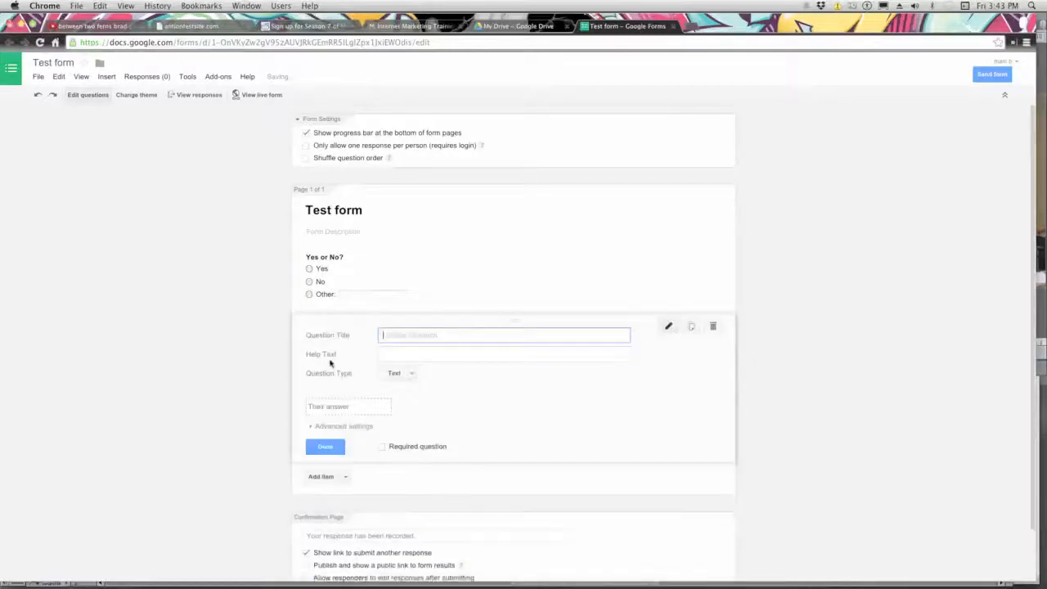
text(What do you want to learn about online marketing?)
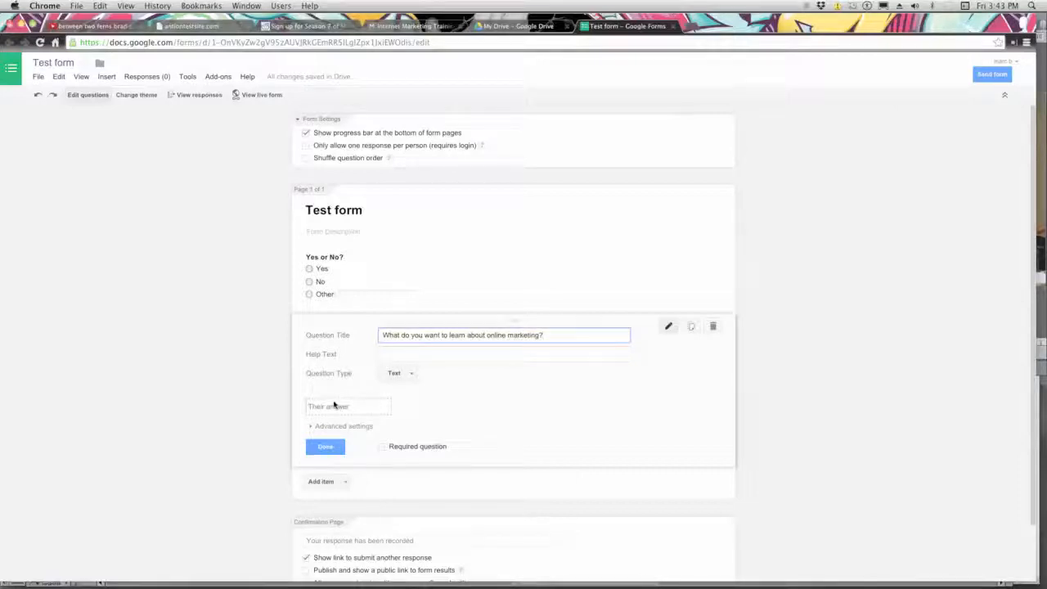
click(449, 353)
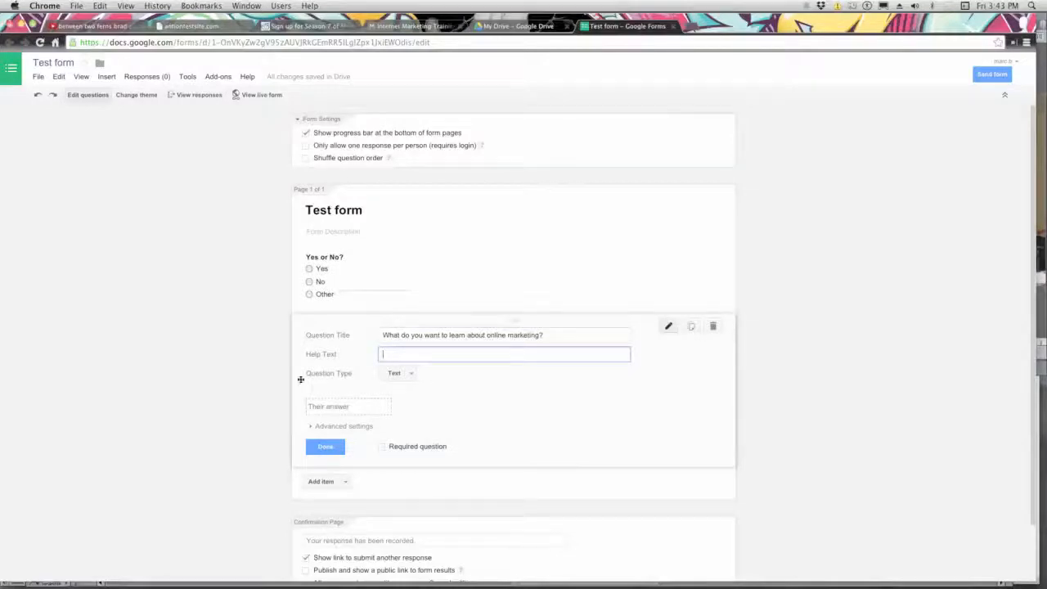
Set the online marketing question's type to Paragraph text and finish editing it
click(412, 377)
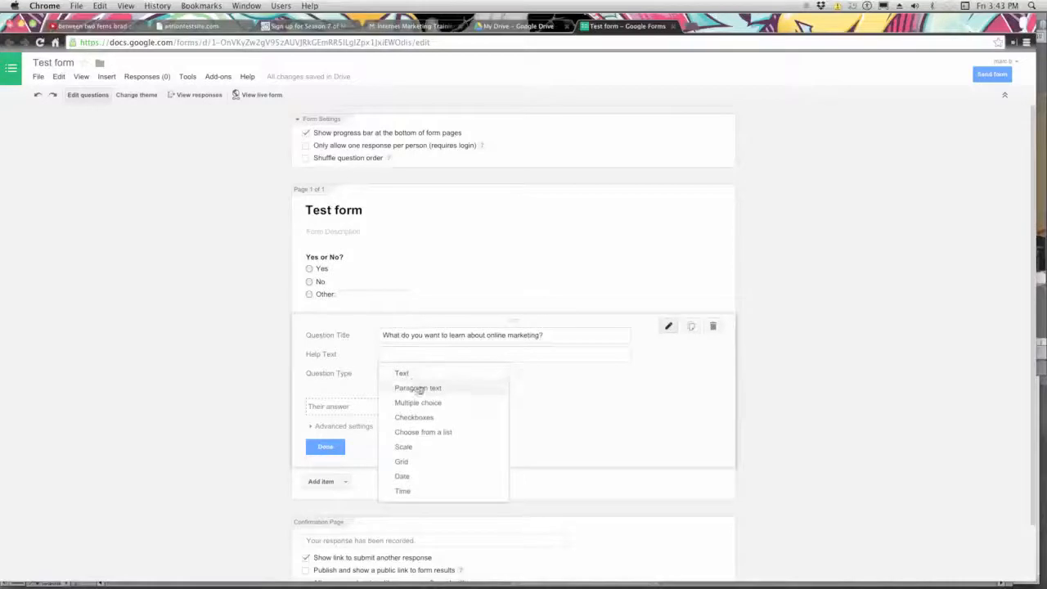
click(418, 387)
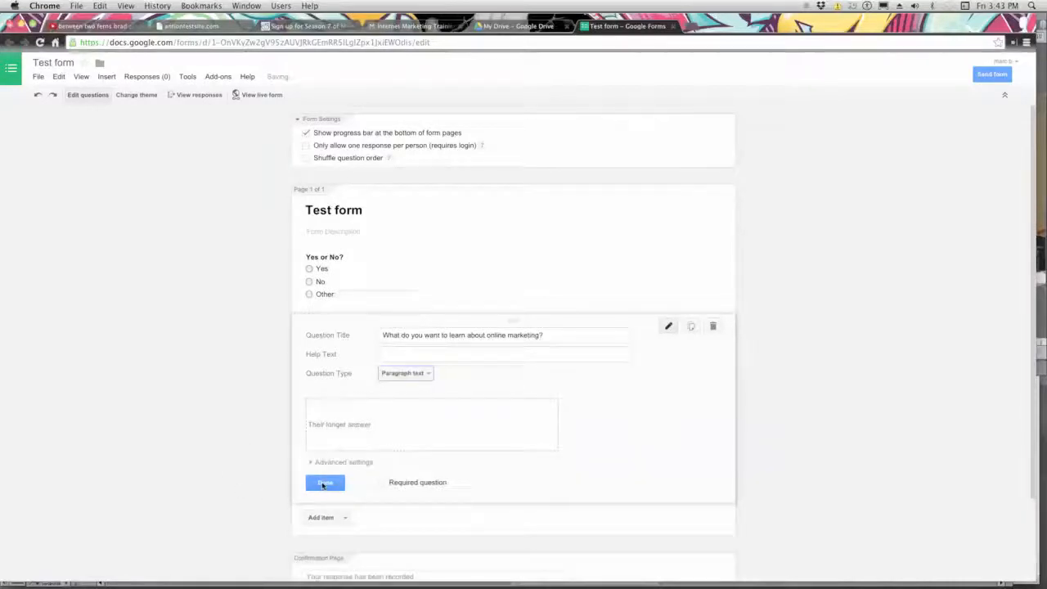
click(324, 484)
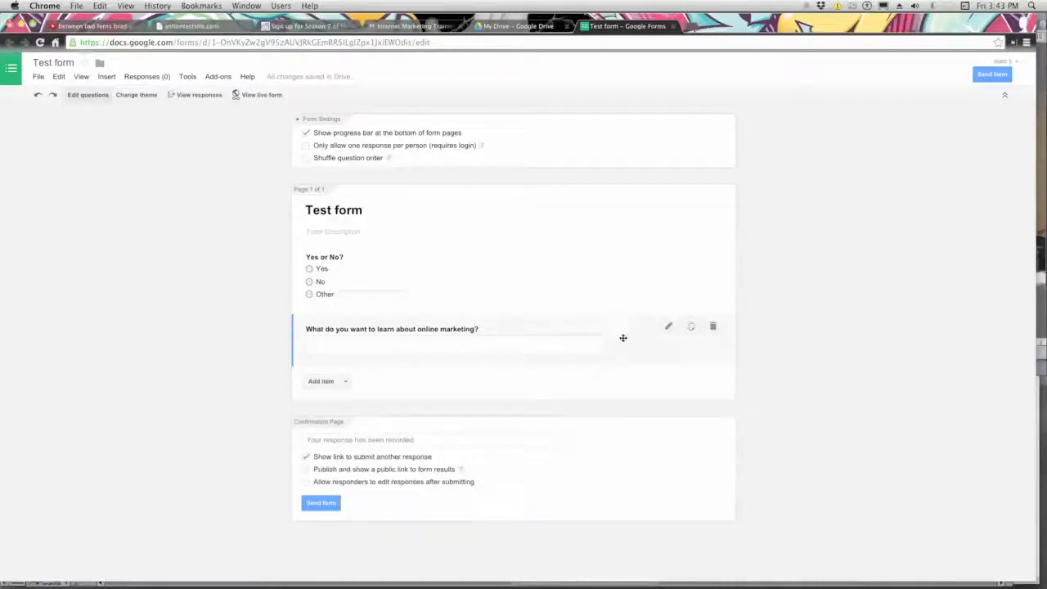
Reopen the online marketing question, make it a required question, and finish editing it
click(667, 326)
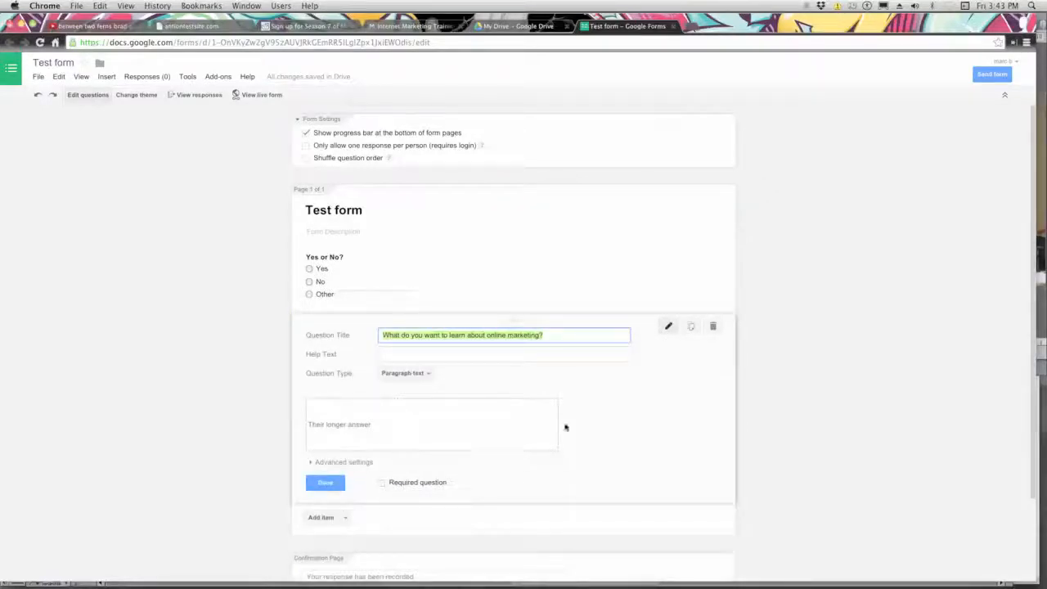
click(381, 488)
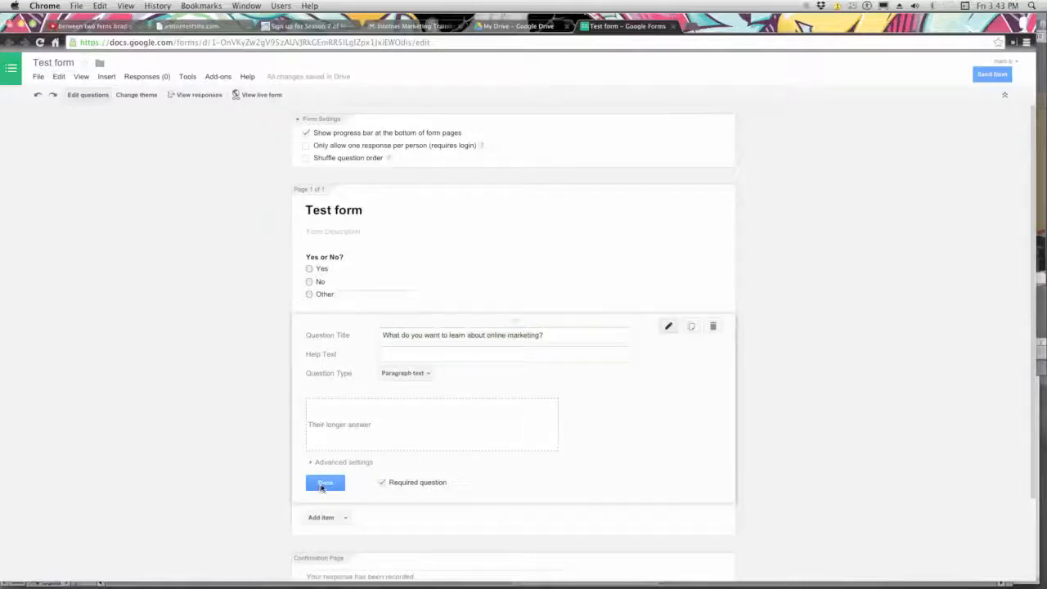
click(321, 484)
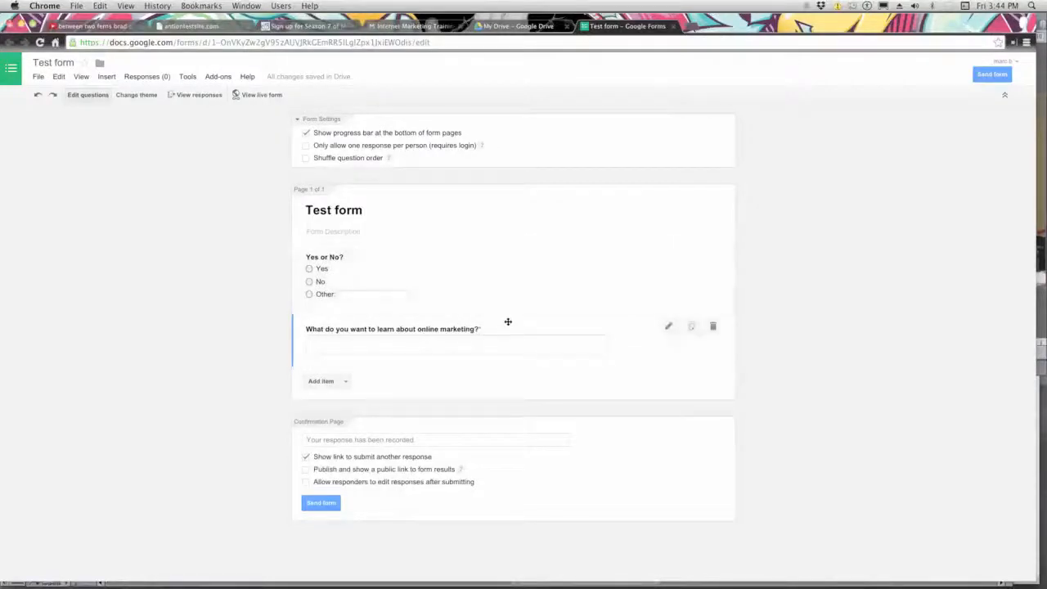
Reorder the form so "Yes or No?" follows the online marketing question, and duplicate the "Yes or No?" question
drag(511, 327, 535, 229)
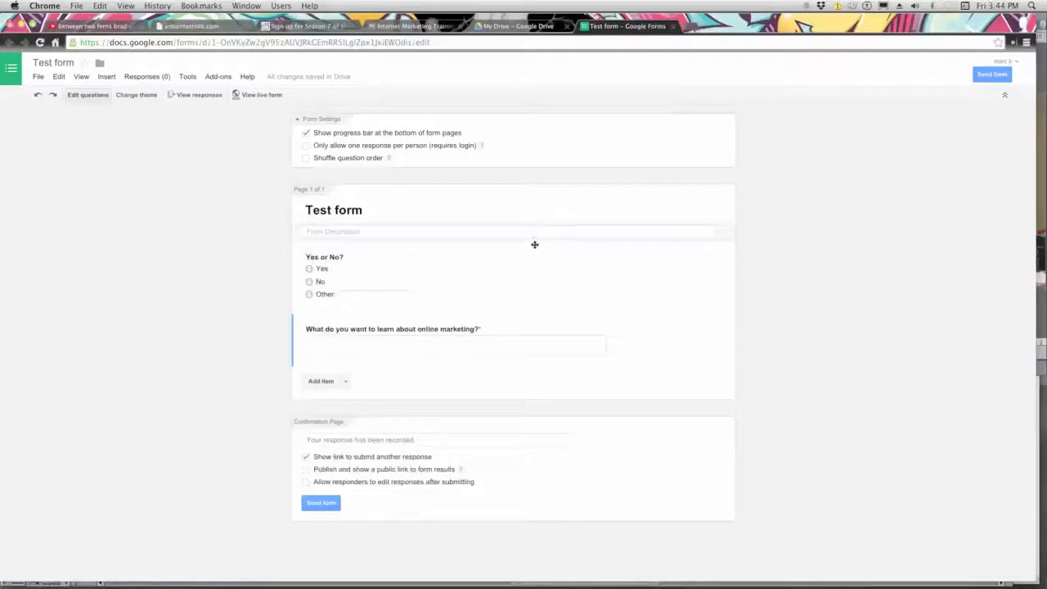
drag(528, 327, 531, 197)
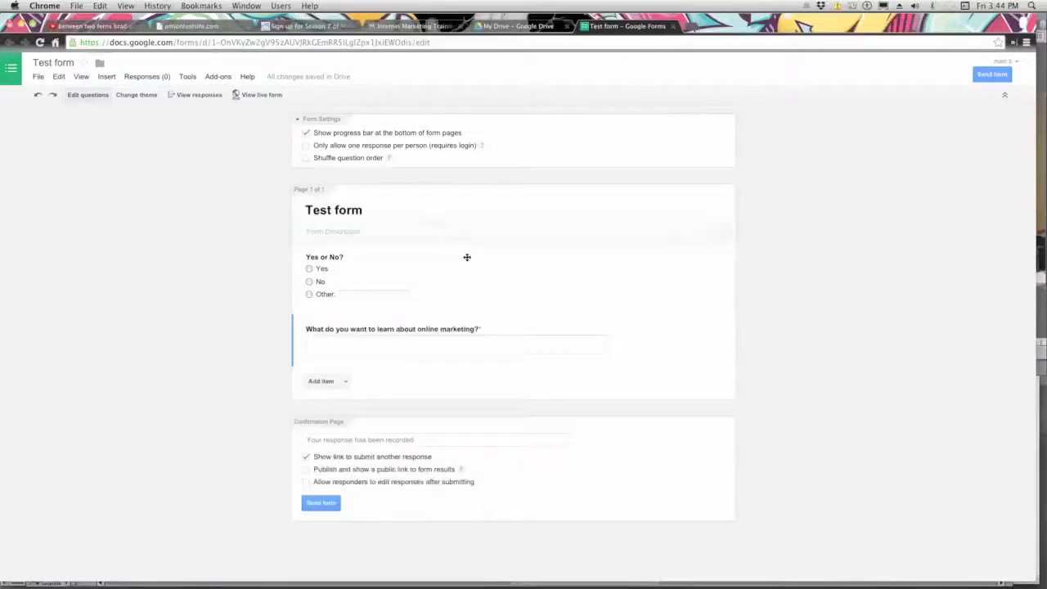
drag(476, 253, 469, 353)
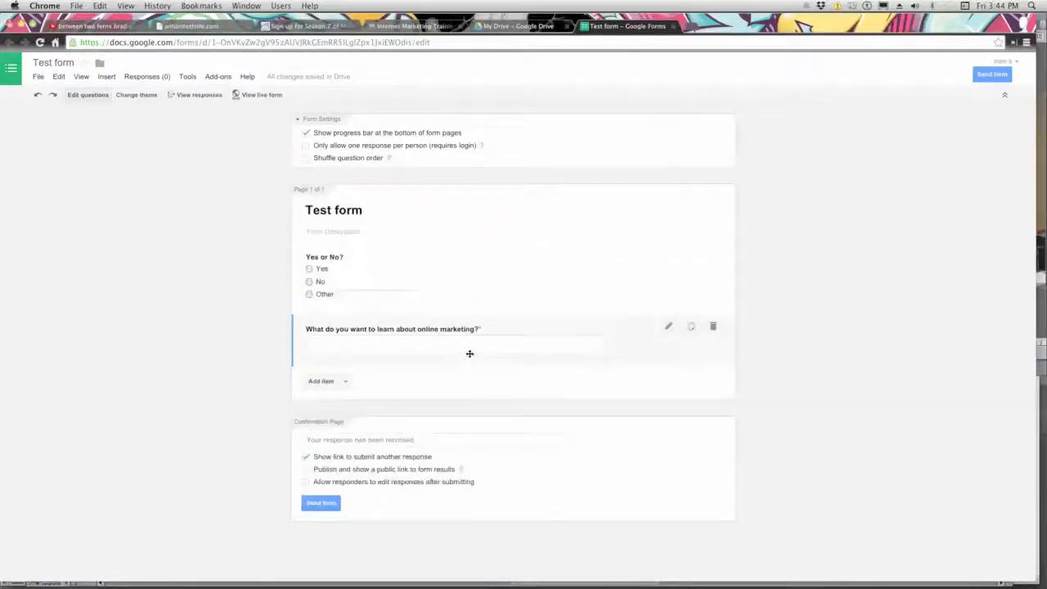
drag(503, 251, 477, 313)
drag(485, 255, 510, 324)
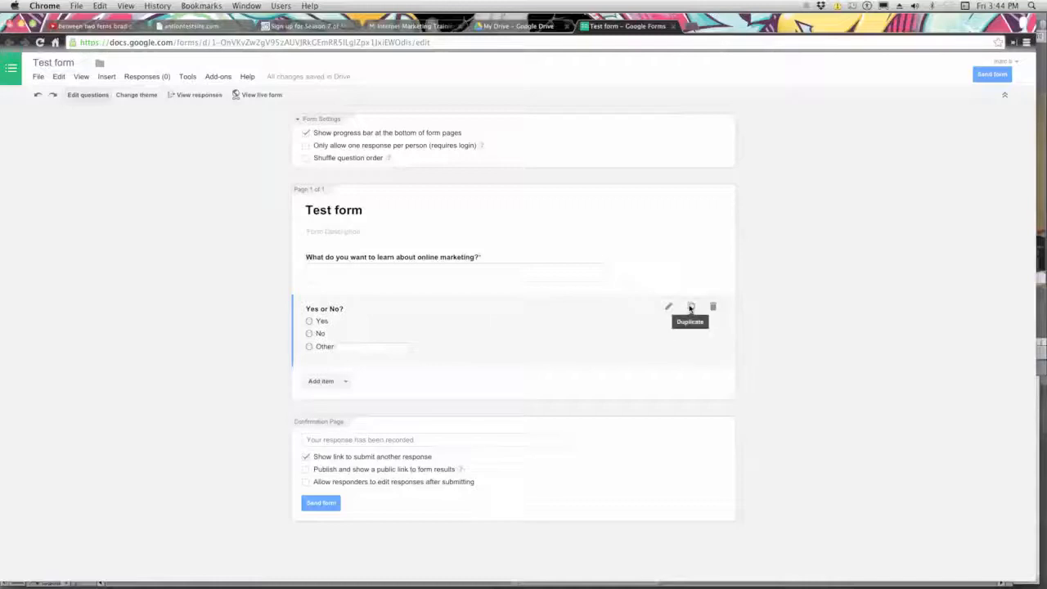
click(690, 307)
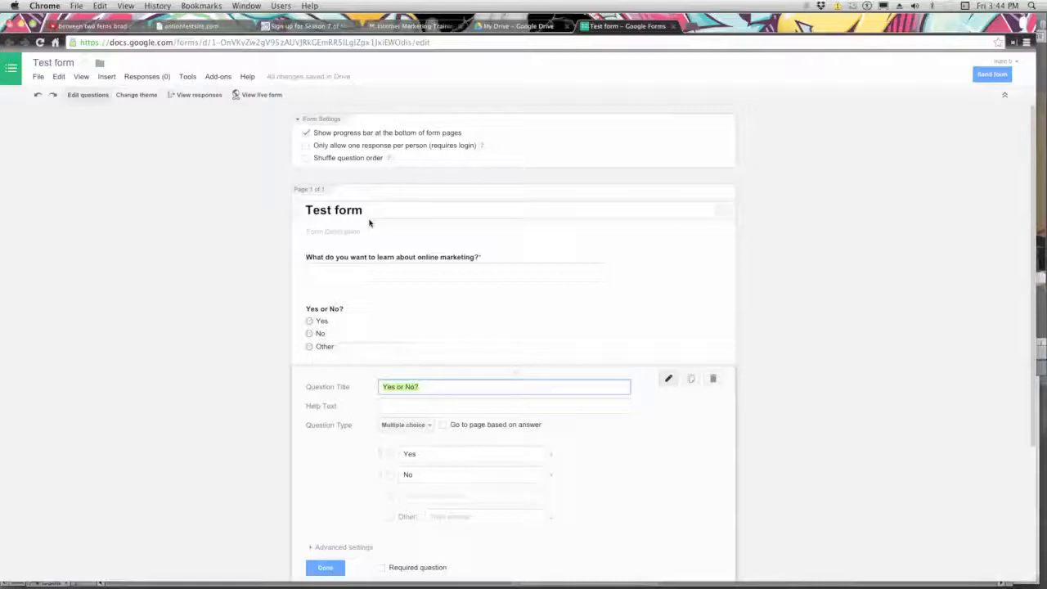
Retitle the duplicated question "Hot or Cold", change its choices to Hot and Cold, and finish editing it
text(How i)
key(Tab)
key(Tab)
key(Tab)
key(Tab)
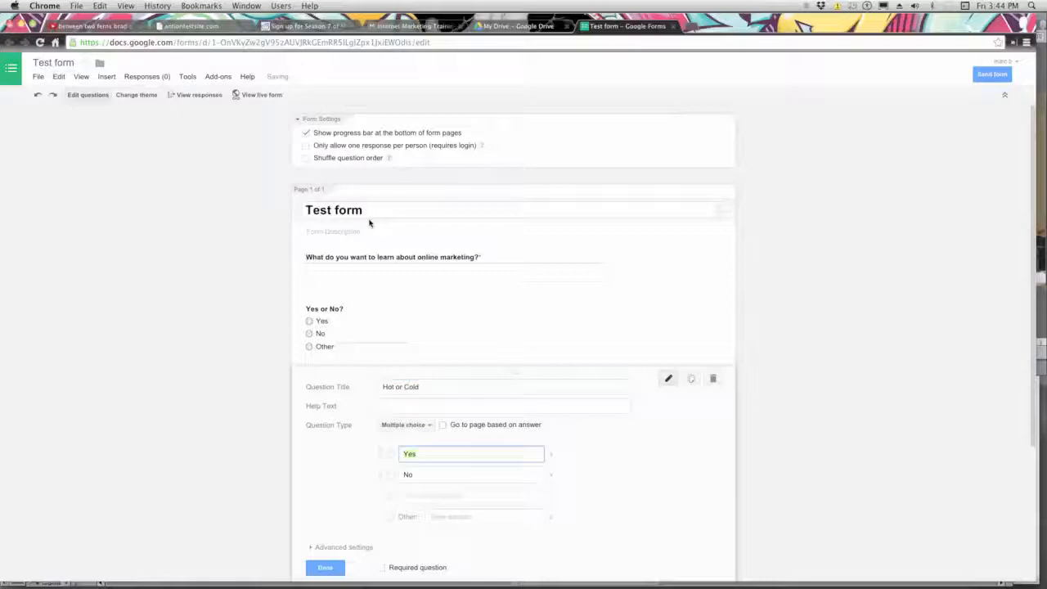
text(Hot)
key(Tab)
text(C)
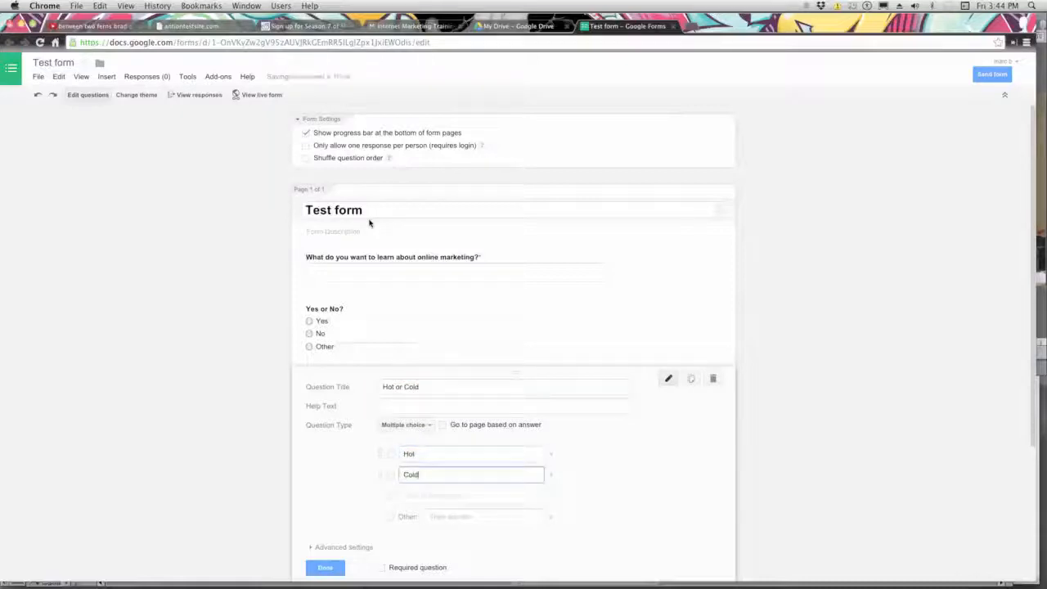
click(325, 567)
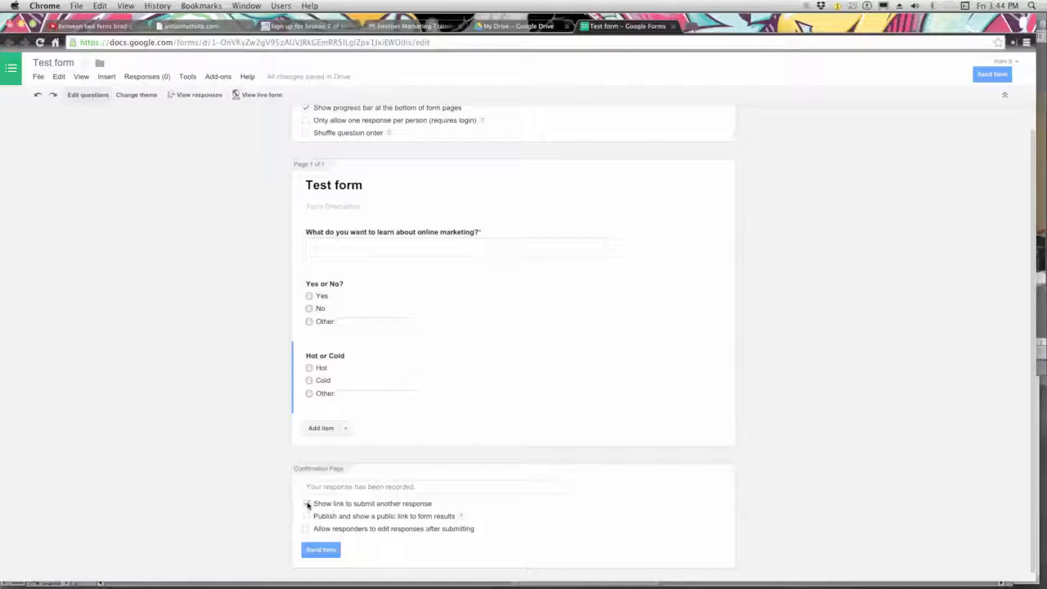
Turn off "Show link to submit another response", then open the form's sending options and select the link to share
click(306, 503)
click(306, 505)
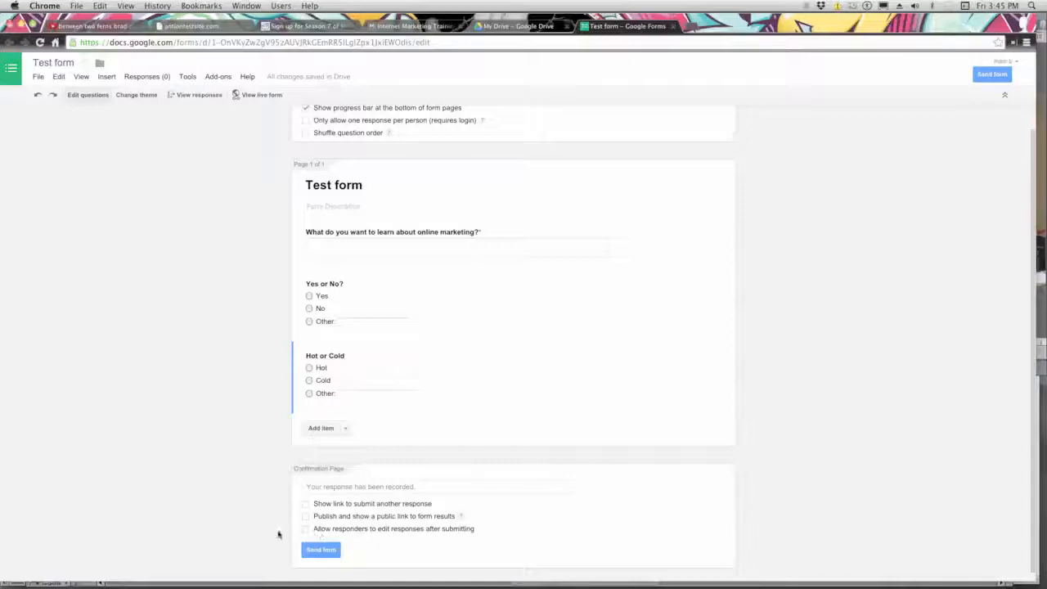
click(321, 551)
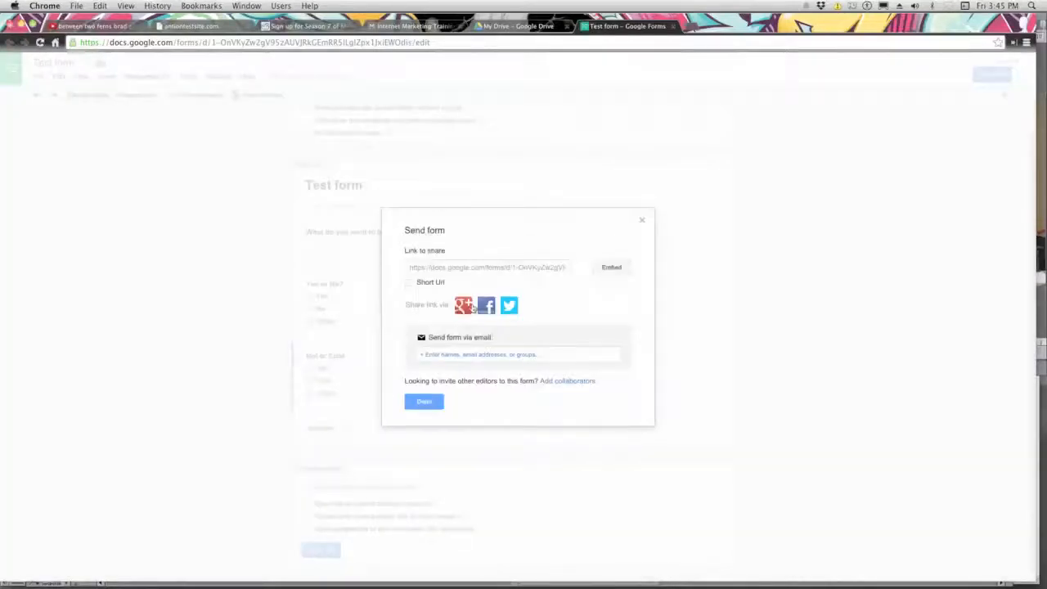
click(470, 269)
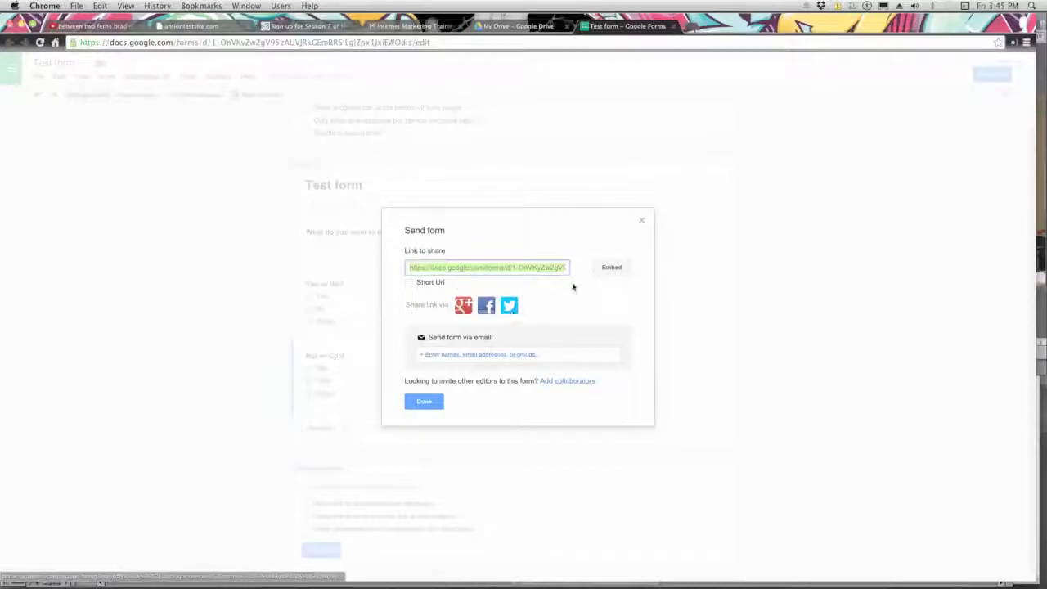
Display the form's embed options and copy the HTML embed code
click(611, 270)
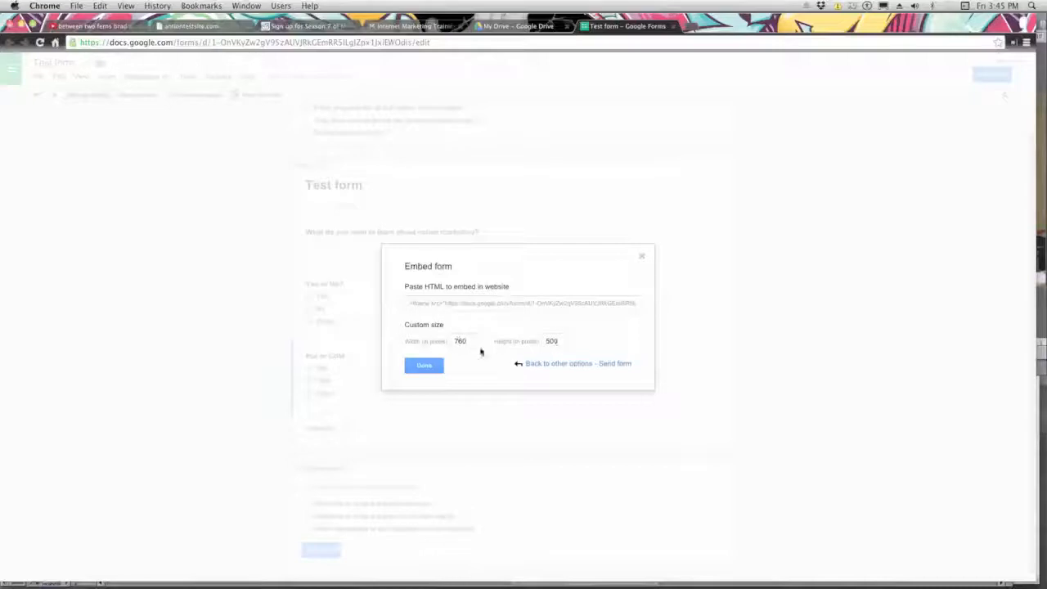
click(521, 304)
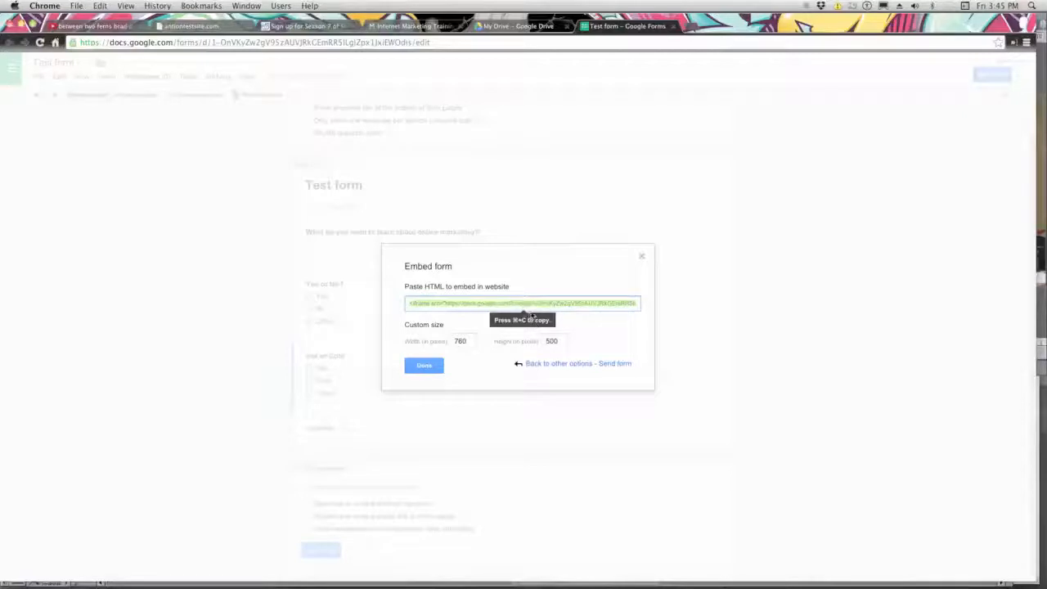
key(super+c)
click(605, 92)
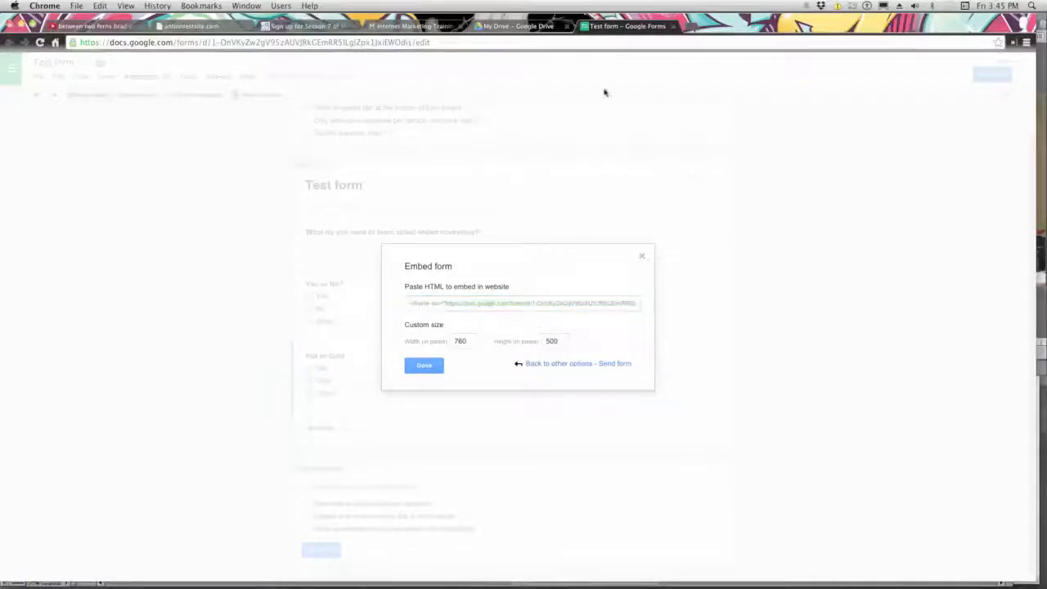
Try to open the topinternetconsulting.com WordPress admin in a new browser tab
click(681, 27)
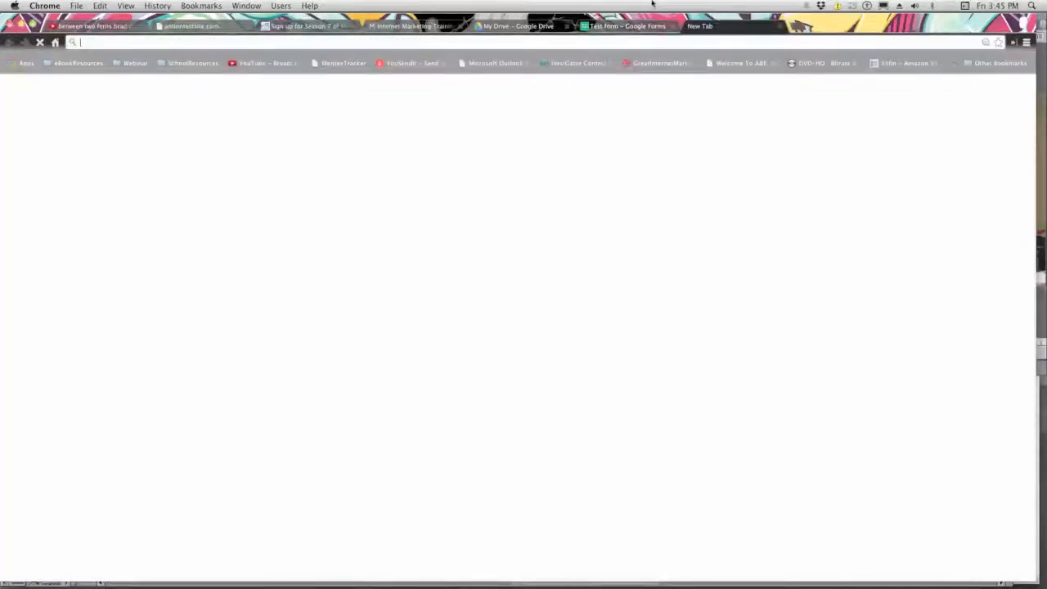
text(topinternetconsulting.com)
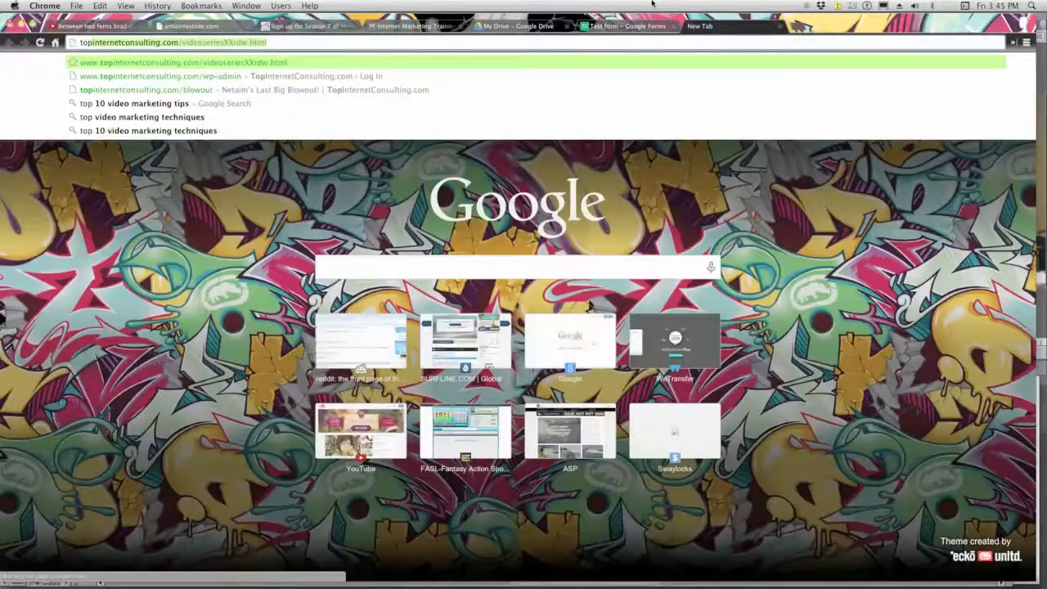
key(Down)
key(Return)
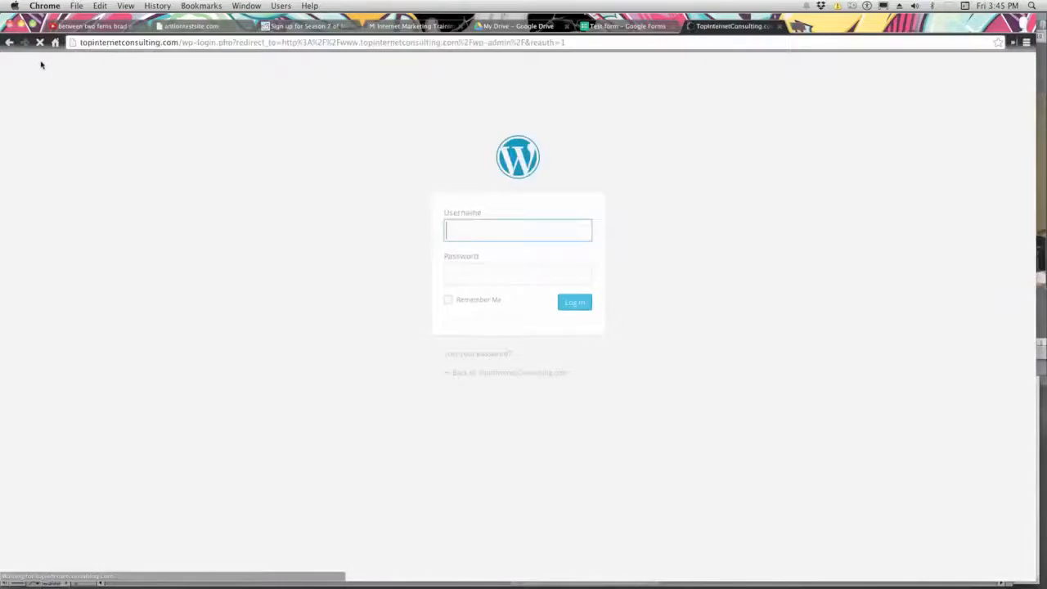
click(472, 229)
click(279, 135)
mouse_move(59, 16)
mouse_down()
mouse_move(452, 45)
mouse_move(58, 18)
mouse_up()
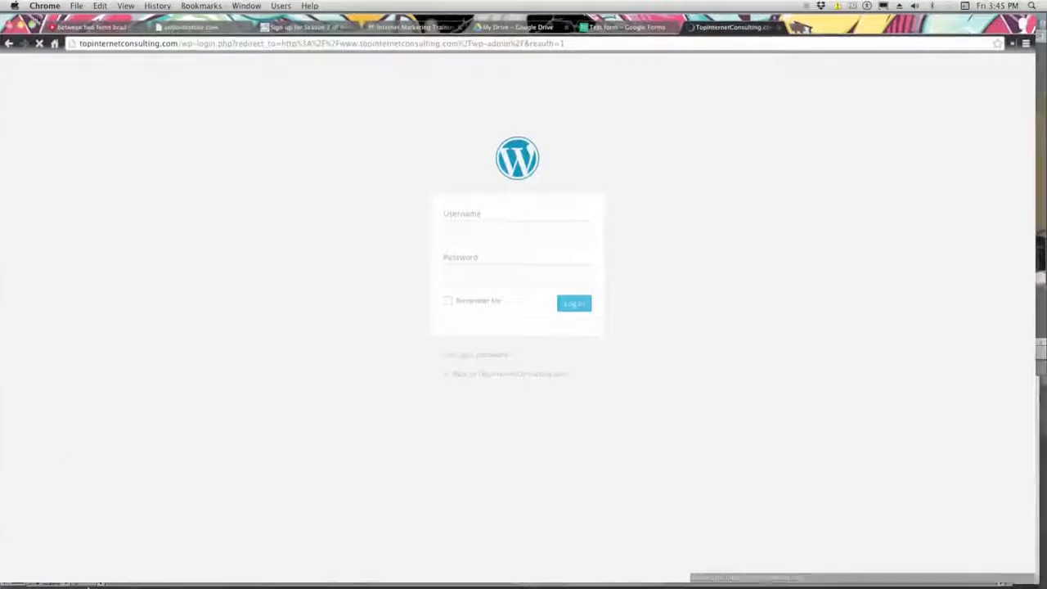
Switch to Safari, open the TopInternetConsulting.com dashboard from the blowout page, and log in with the saved username and password
click(114, 572)
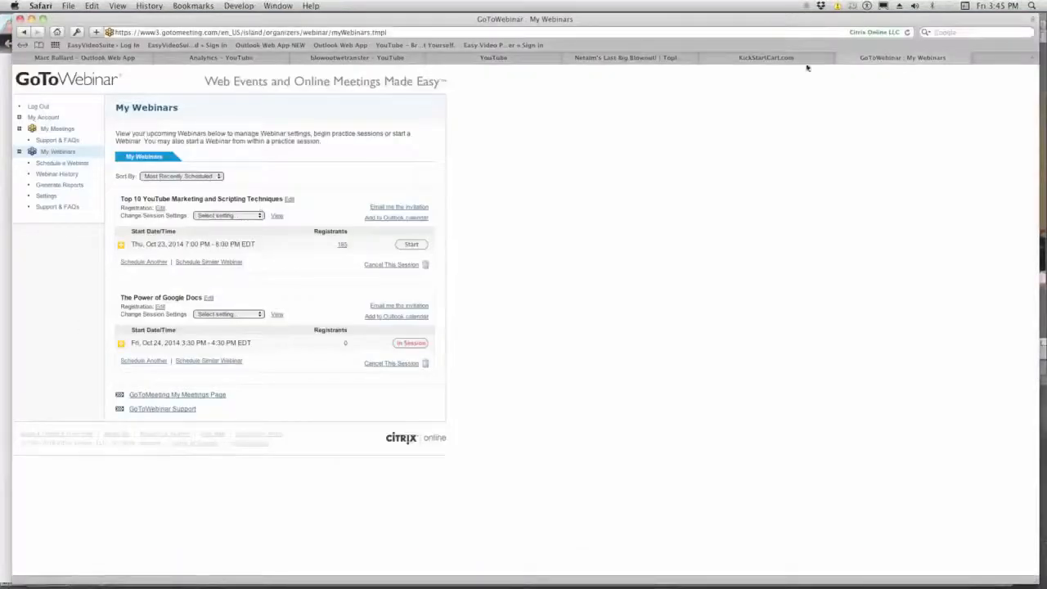
click(613, 58)
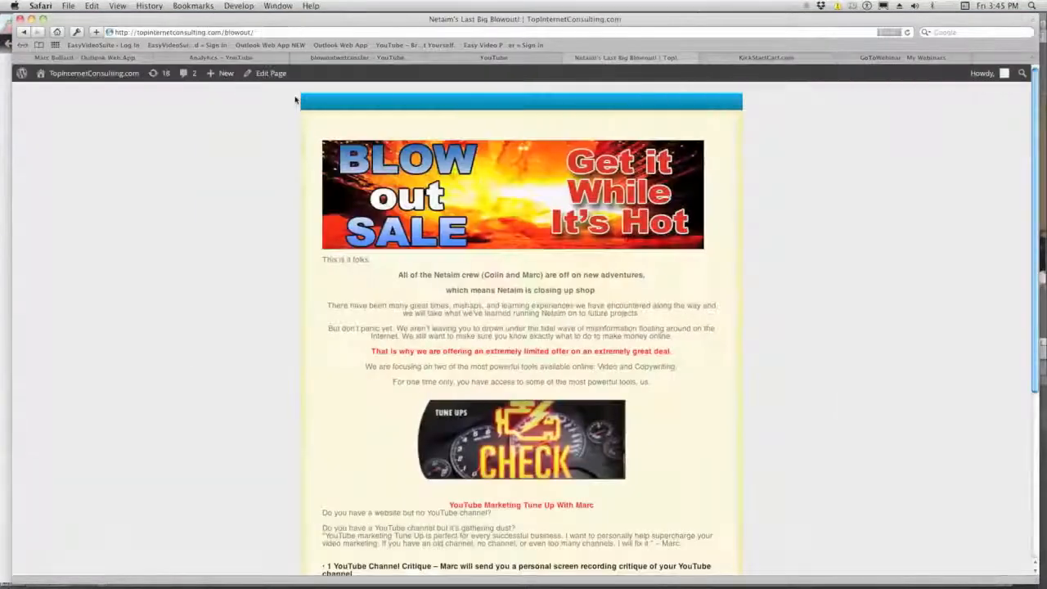
mouse_move(86, 73)
click(65, 97)
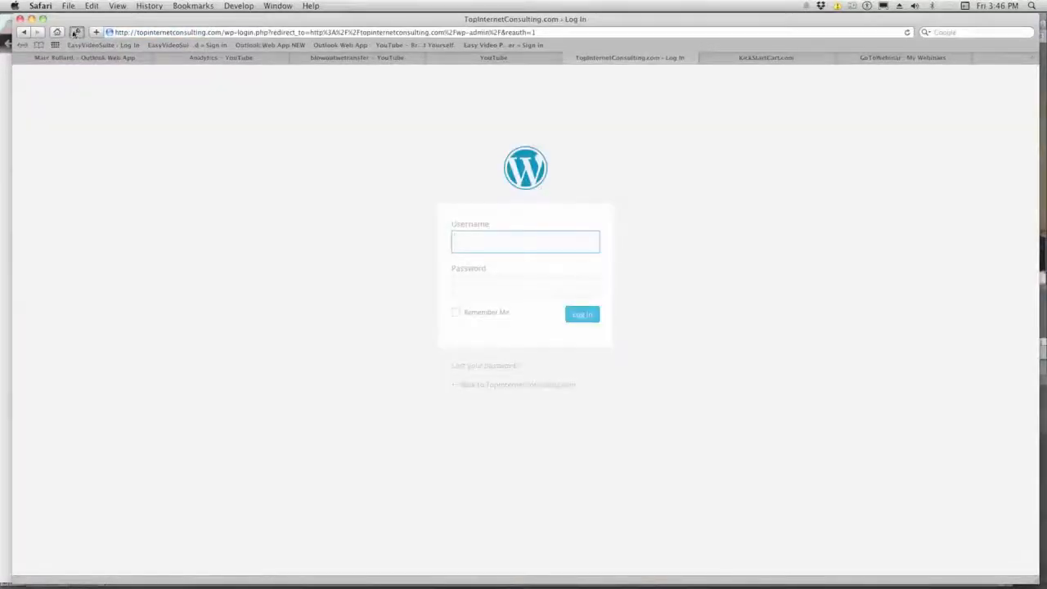
click(75, 33)
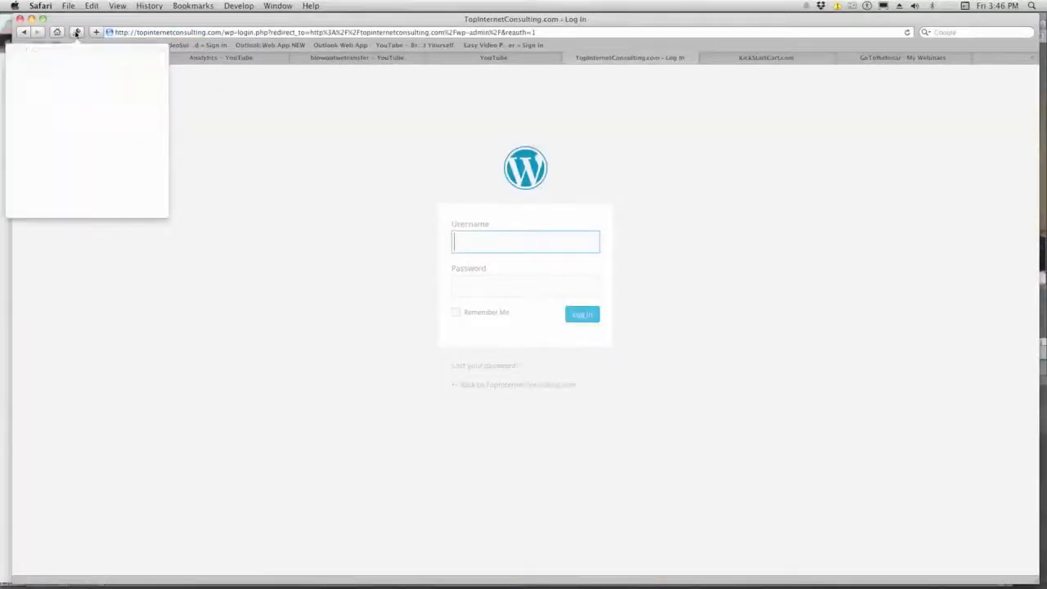
click(69, 79)
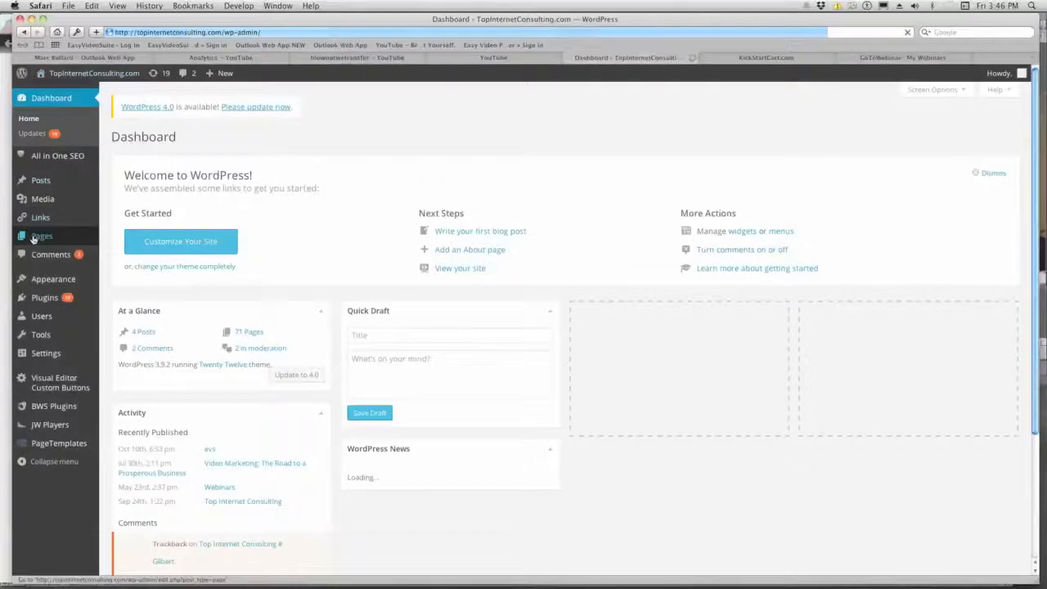
Add a new WordPress page titled "test1" containing the copied form embed code
click(38, 238)
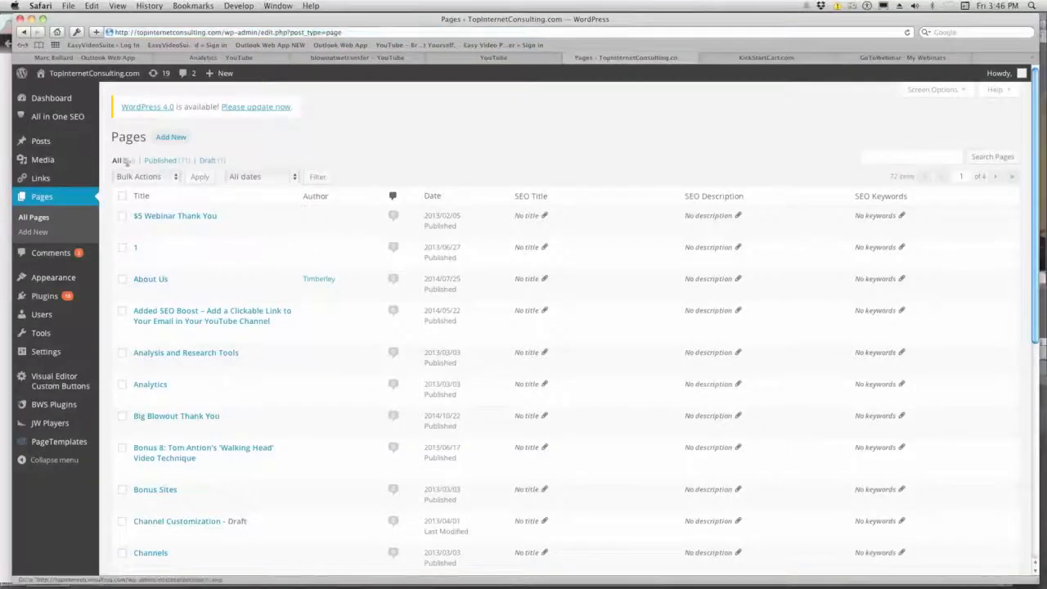
click(171, 137)
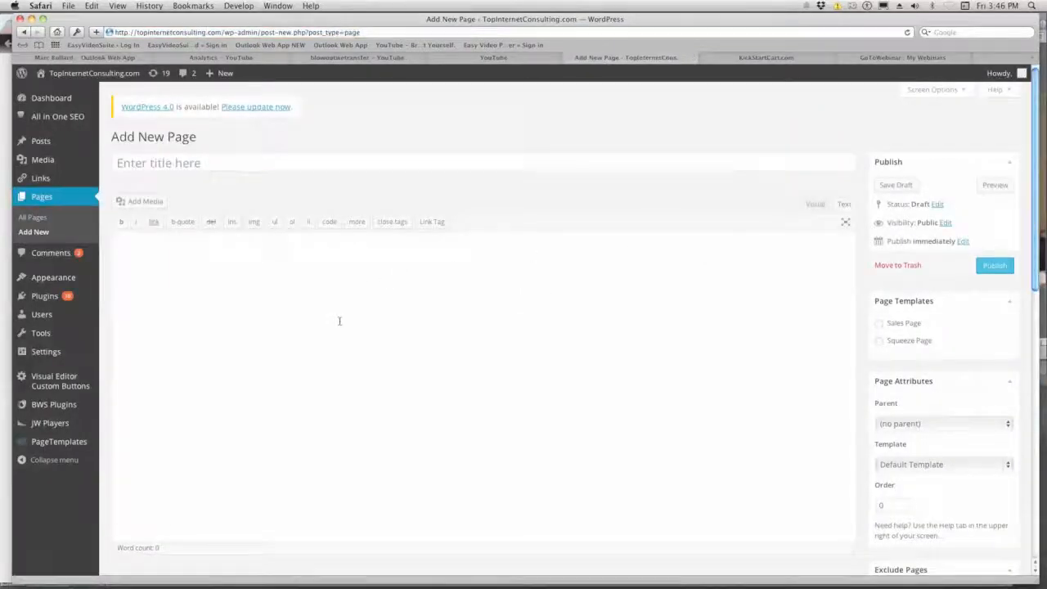
key(super+v)
click(317, 162)
text(test1)
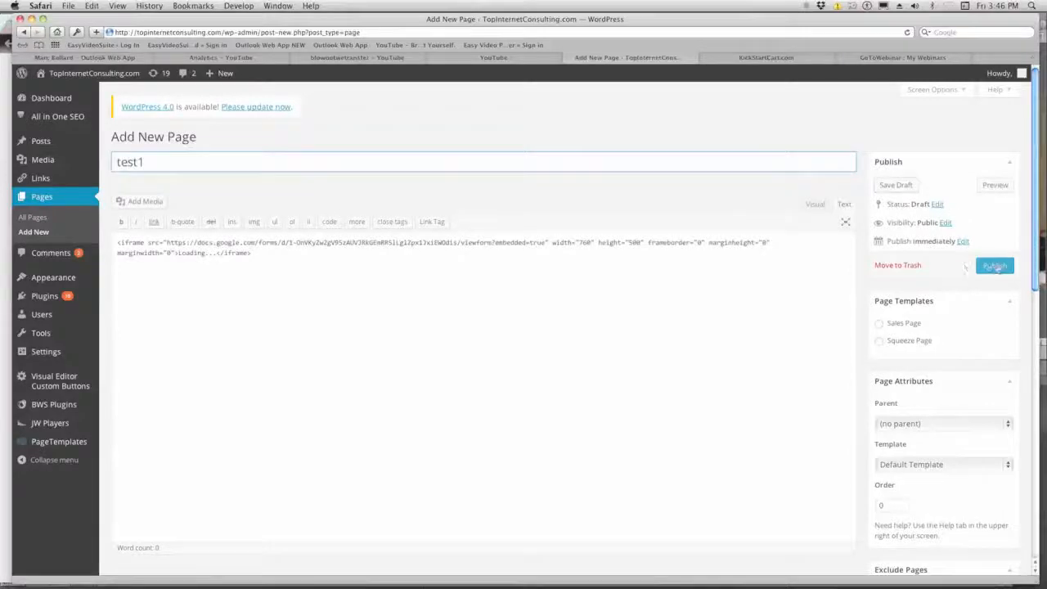
Publish the test1 page and view the embedded form on the live site
click(994, 265)
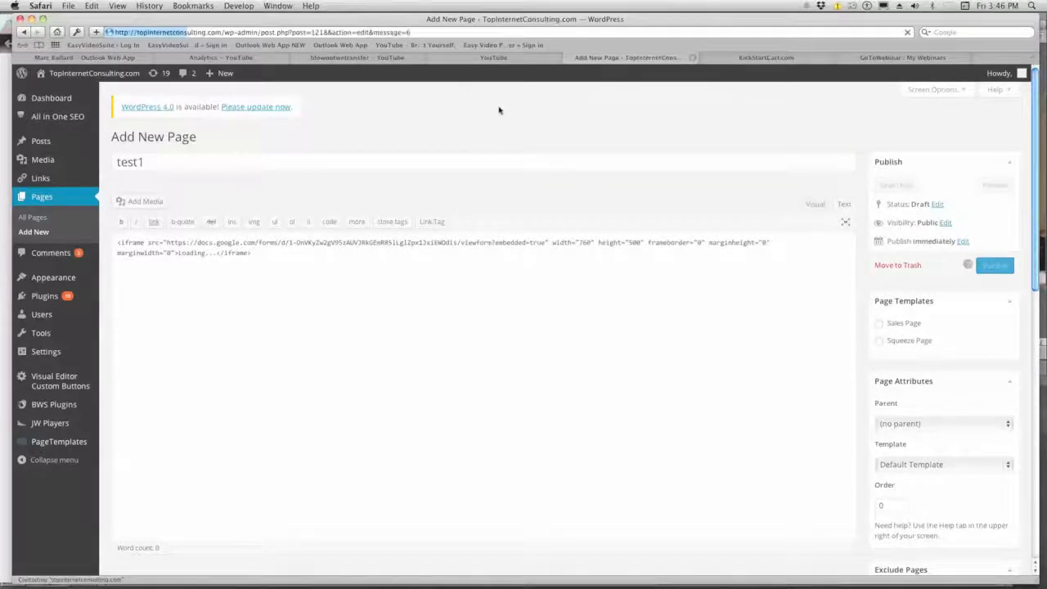
click(327, 219)
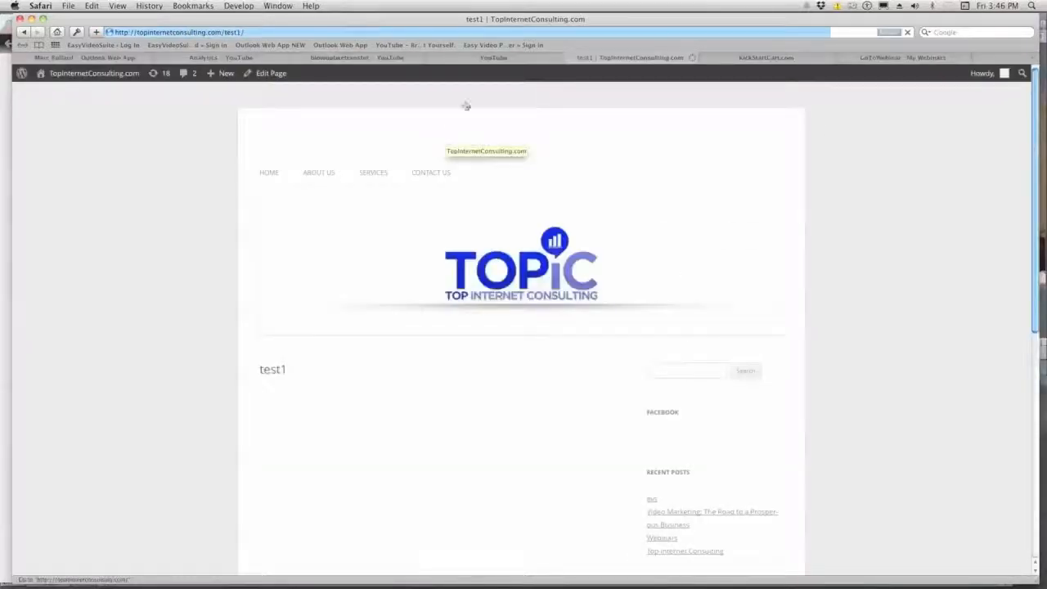
scroll(990, 229, down, 5)
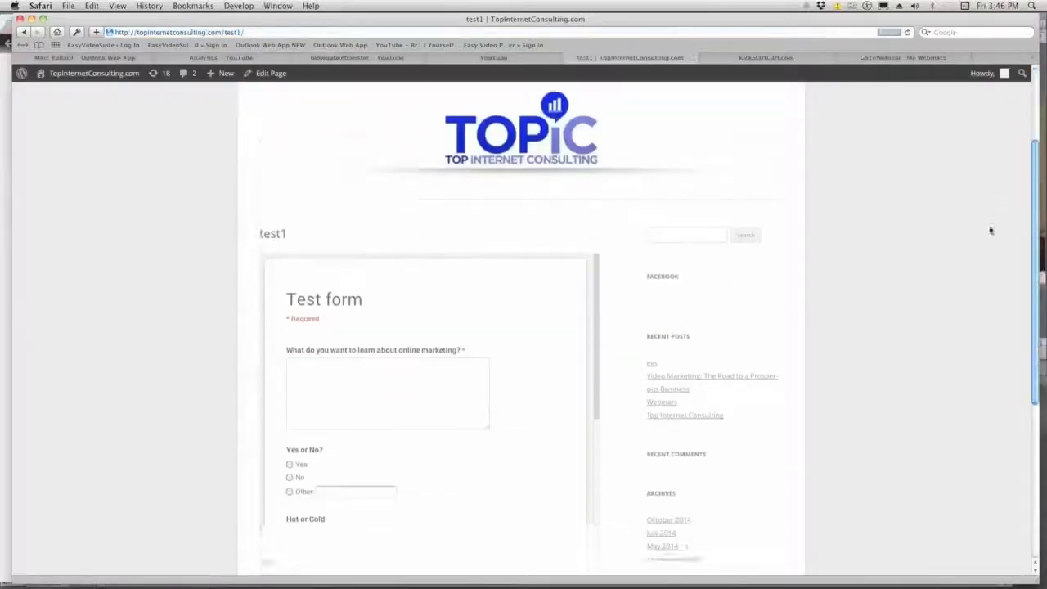
mouse_move(593, 217)
mouse_down()
mouse_move(602, 241)
mouse_move(598, 311)
mouse_move(584, 205)
mouse_up()
Fill in the embedded form with "asadfadf" for the online marketing question, Yes for "Yes or No?", and Cold for "Hot or Cold"
click(374, 258)
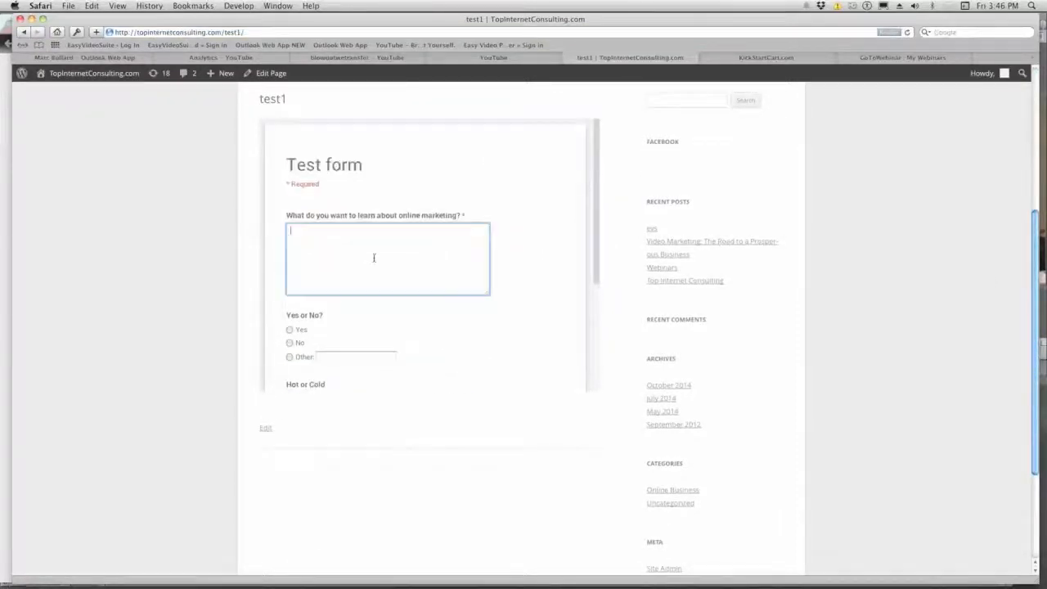
click(286, 329)
click(434, 259)
text(asadfadf)
click(289, 330)
drag(591, 217, 590, 292)
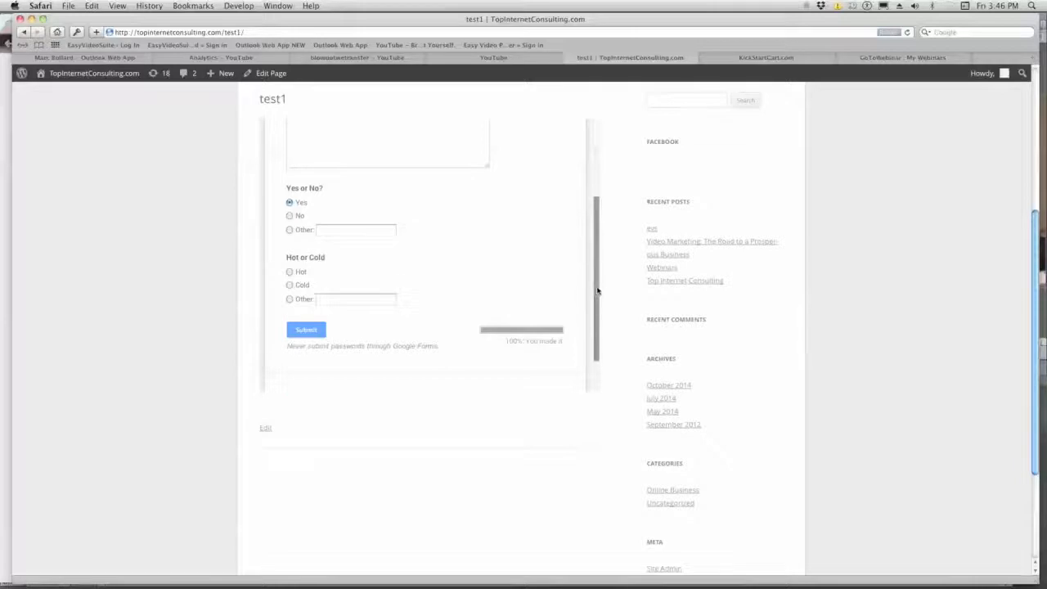
drag(597, 292, 597, 306)
click(288, 264)
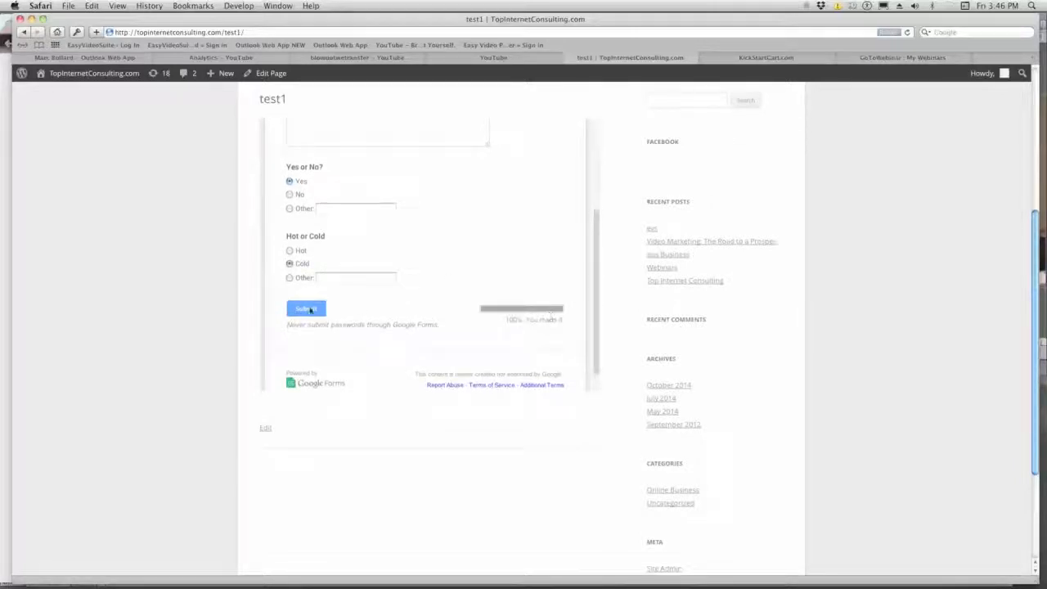
drag(597, 300, 568, 191)
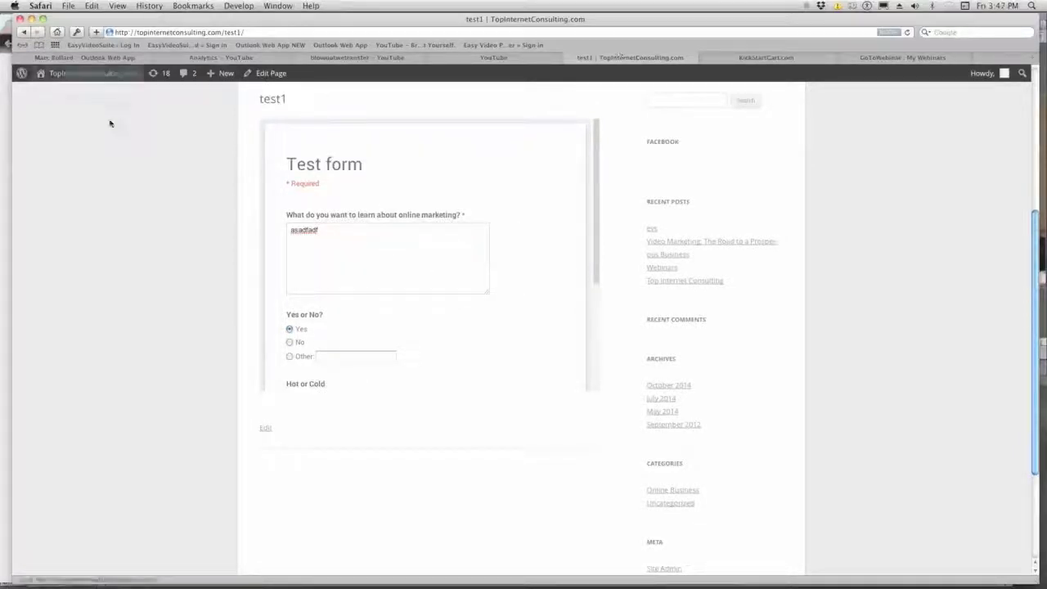
Switch back to Chrome, close the Test form, and return to My Drive
mouse_move(335, 572)
click(138, 568)
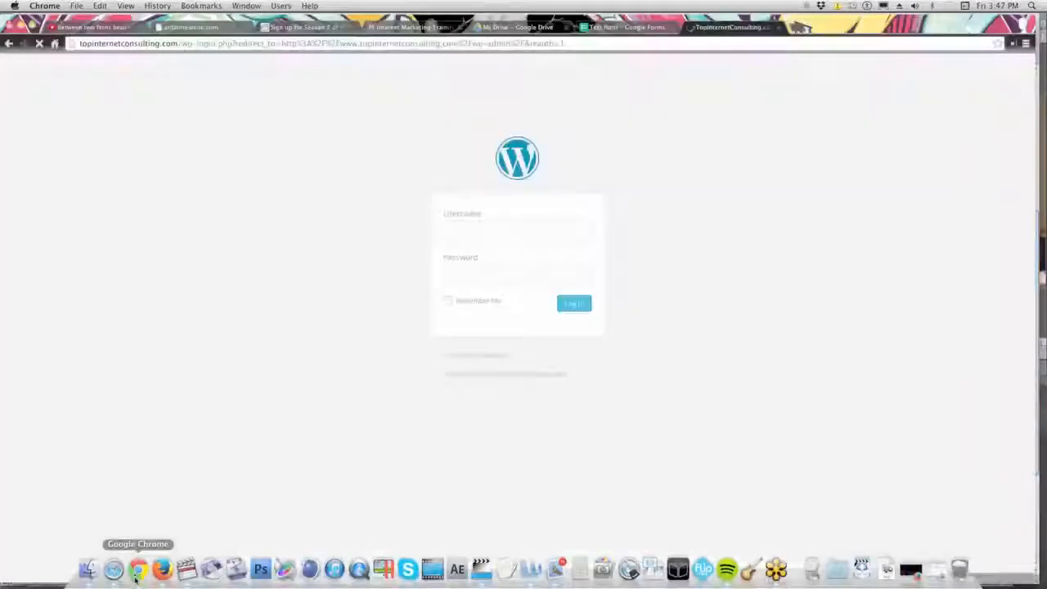
click(603, 27)
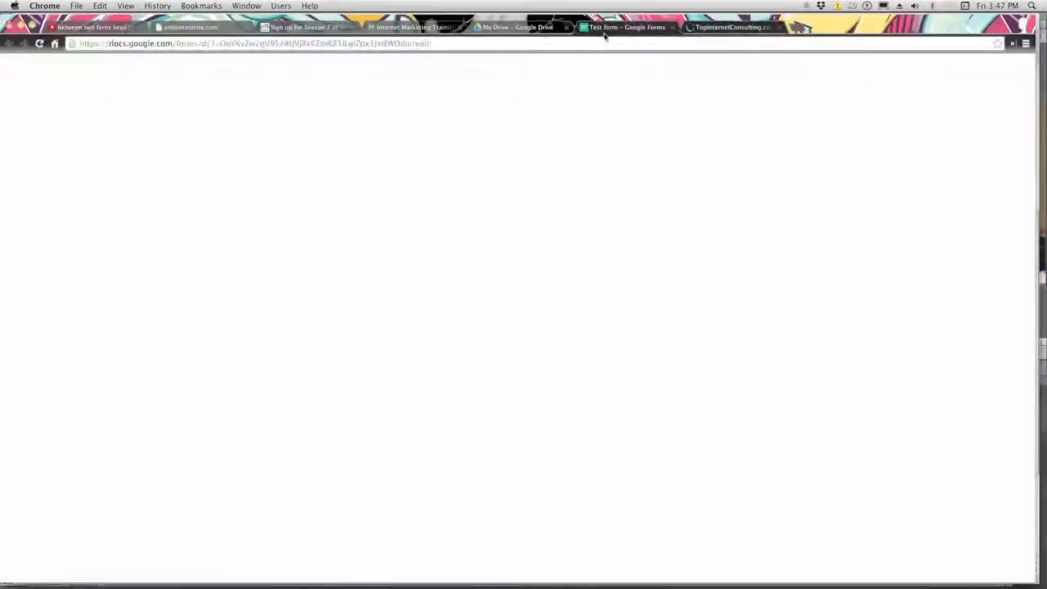
click(674, 30)
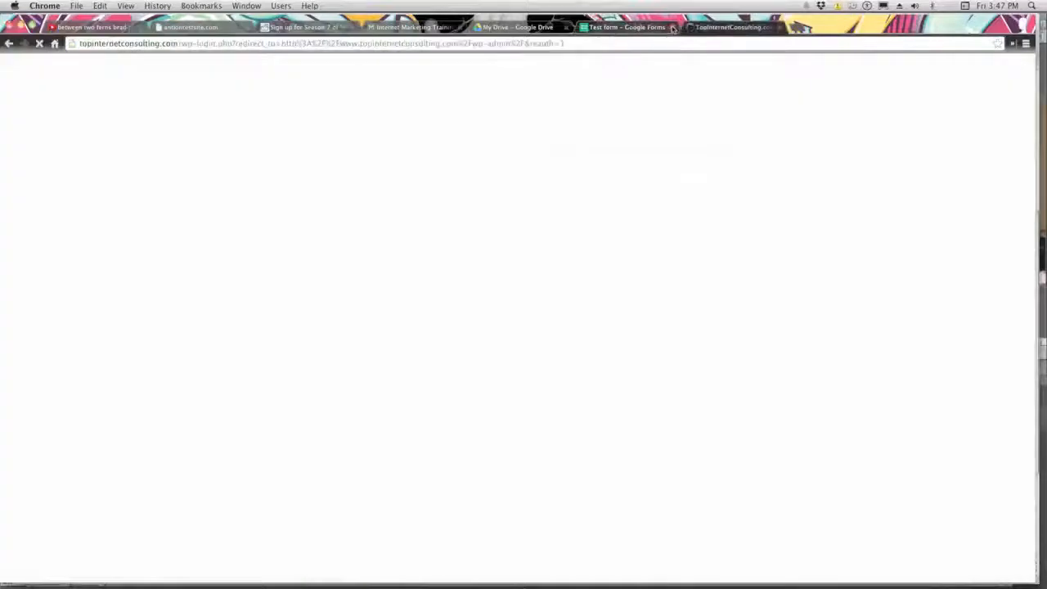
click(532, 27)
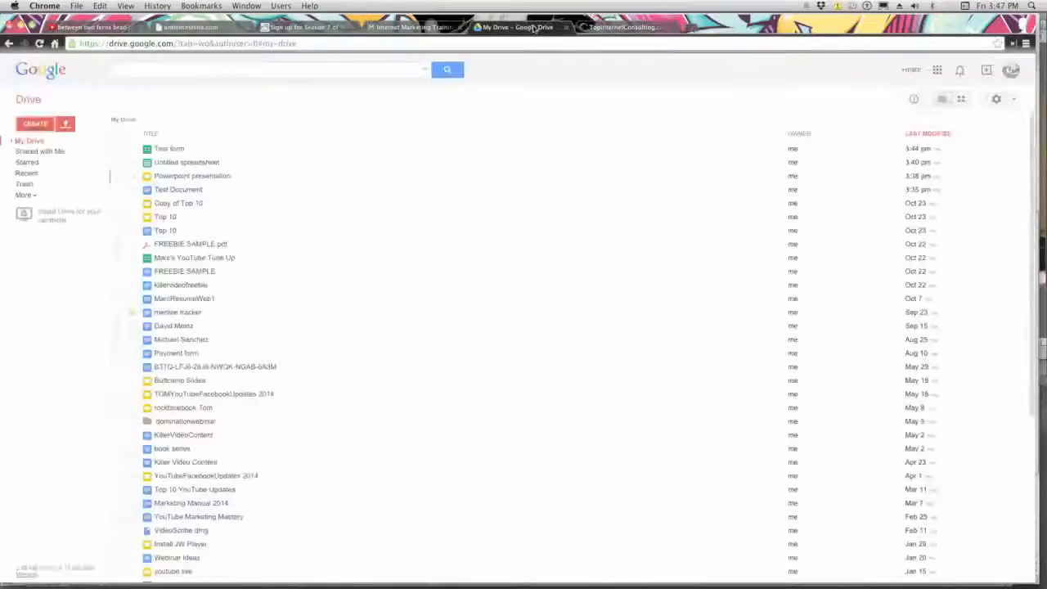
Create a new drawing in Google Drive and keep the name "Untitled drawing"
click(34, 124)
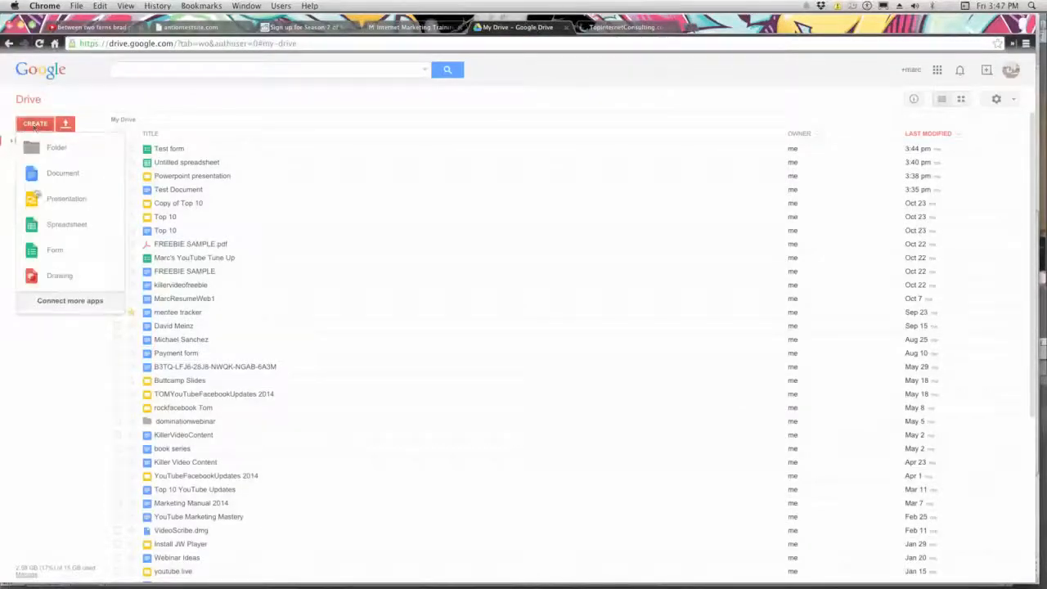
click(54, 275)
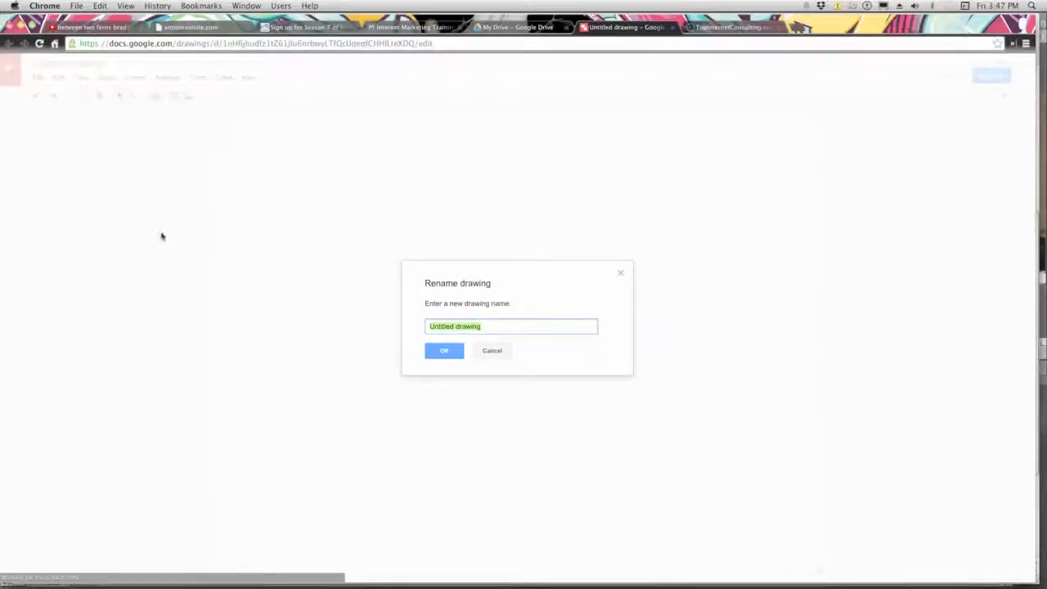
click(444, 352)
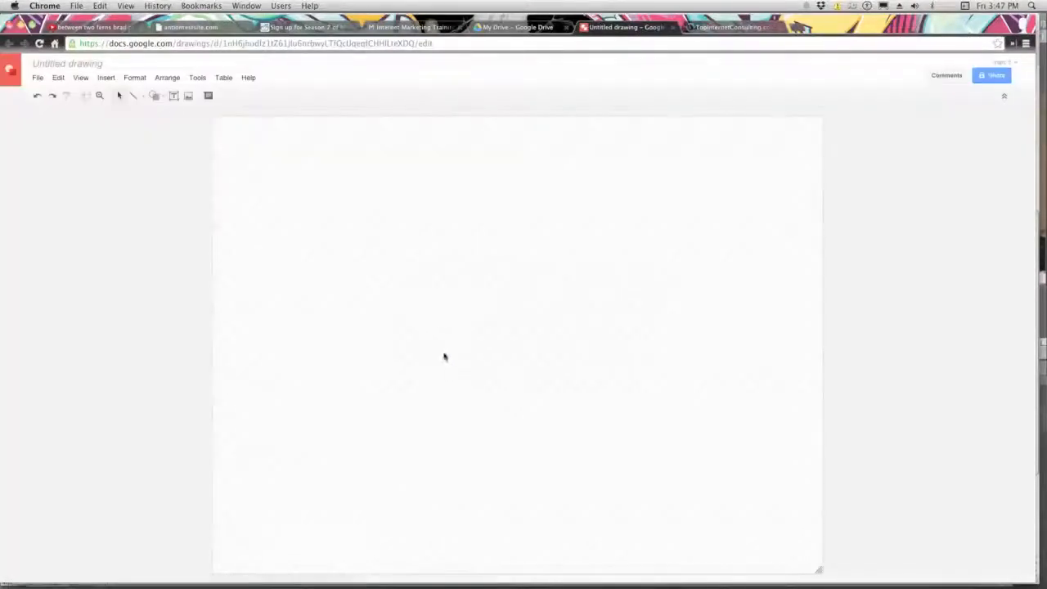
Draw a triangle from three straight lines in the upper-left part of the canvas and put an arrowhead at its top-left corner
click(134, 96)
mouse_move(296, 157)
mouse_down()
mouse_move(356, 314)
mouse_move(495, 163)
mouse_move(296, 158)
mouse_up()
click(282, 97)
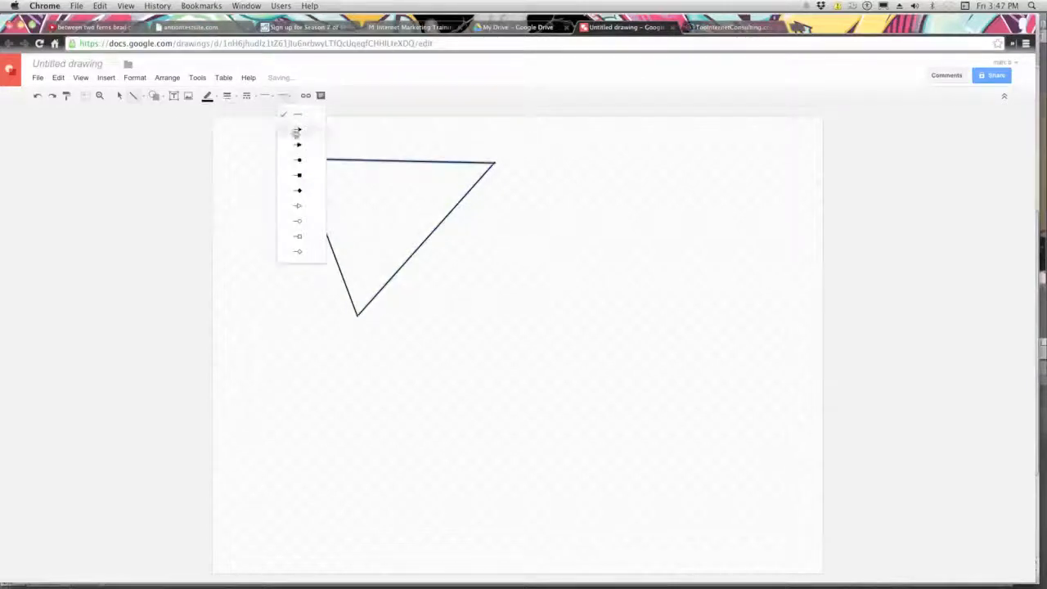
click(299, 154)
Draw two short crossing lines beside the triangle and add a starting arrowhead to the upper end of the steeper one
drag(436, 265, 538, 332)
drag(524, 271, 492, 352)
click(261, 98)
click(281, 130)
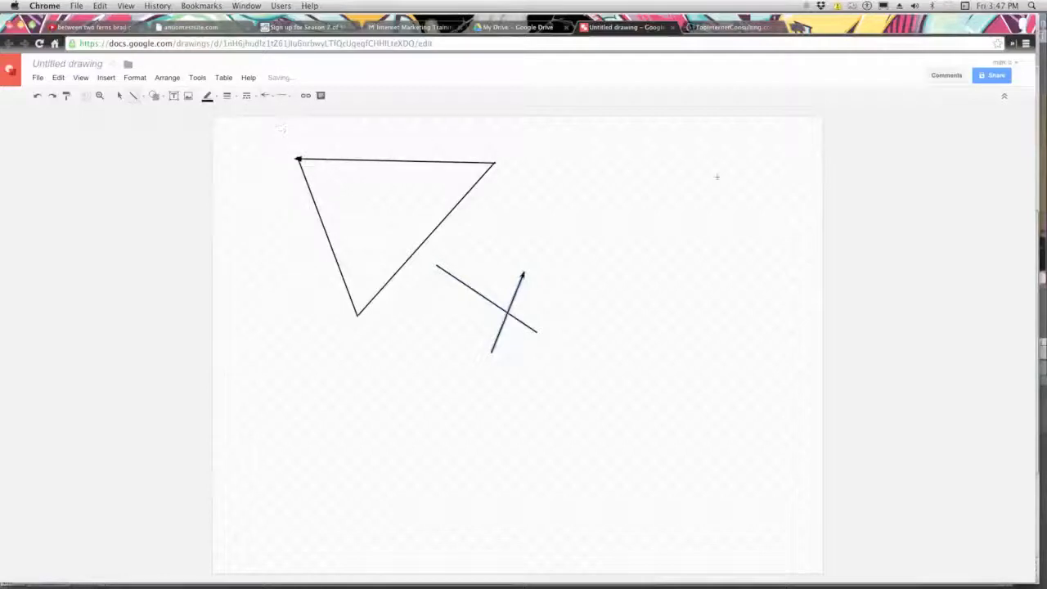
Draw an arrow from three separate lines in the canvas's upper-right area and put filled square ends on its last short line
drag(637, 232, 722, 172)
drag(632, 213, 668, 228)
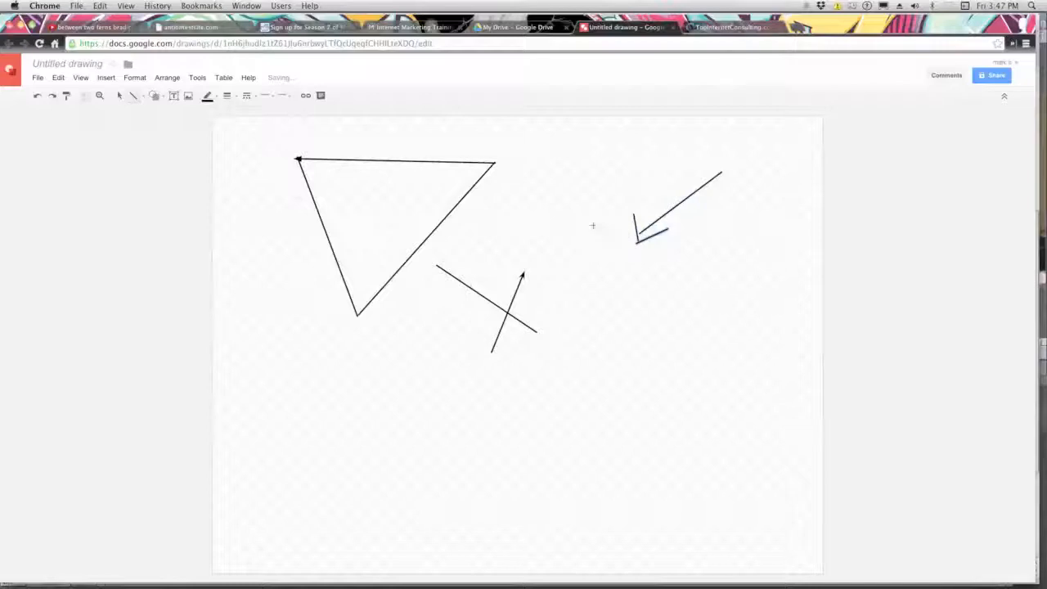
click(266, 96)
click(285, 170)
click(285, 96)
click(307, 174)
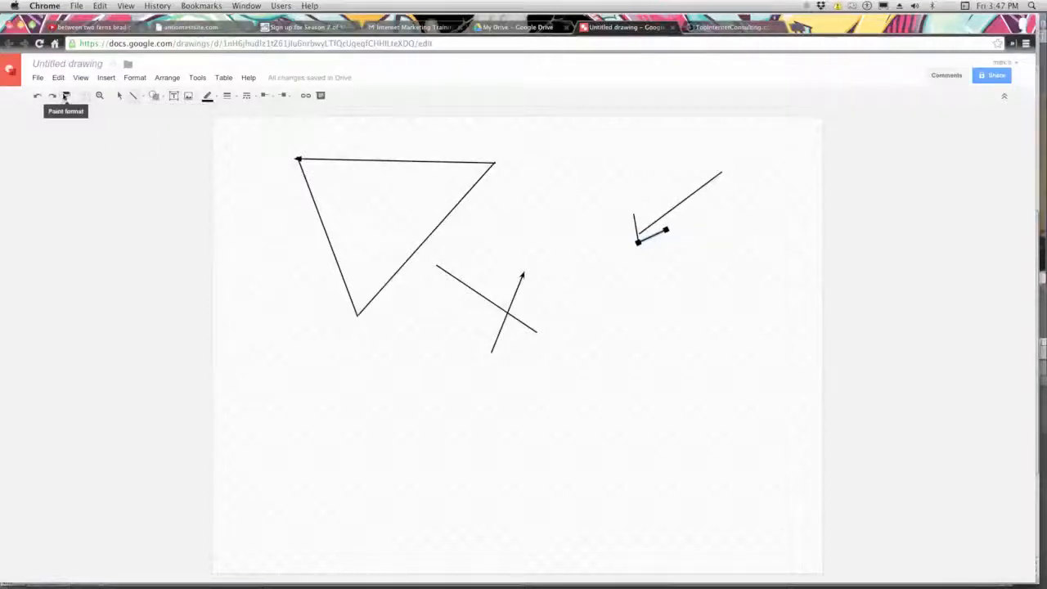
click(65, 96)
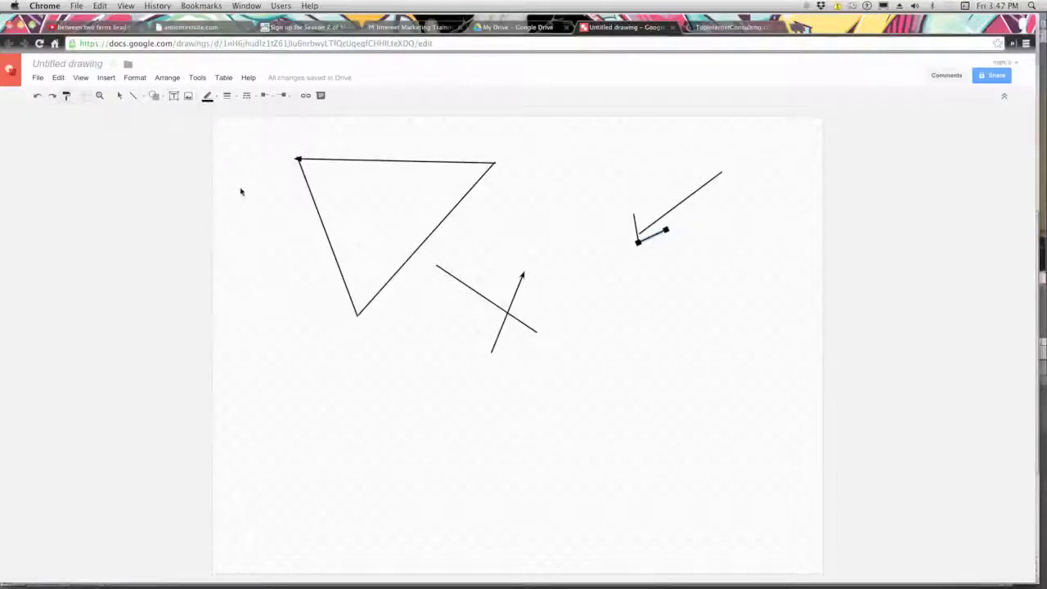
click(412, 178)
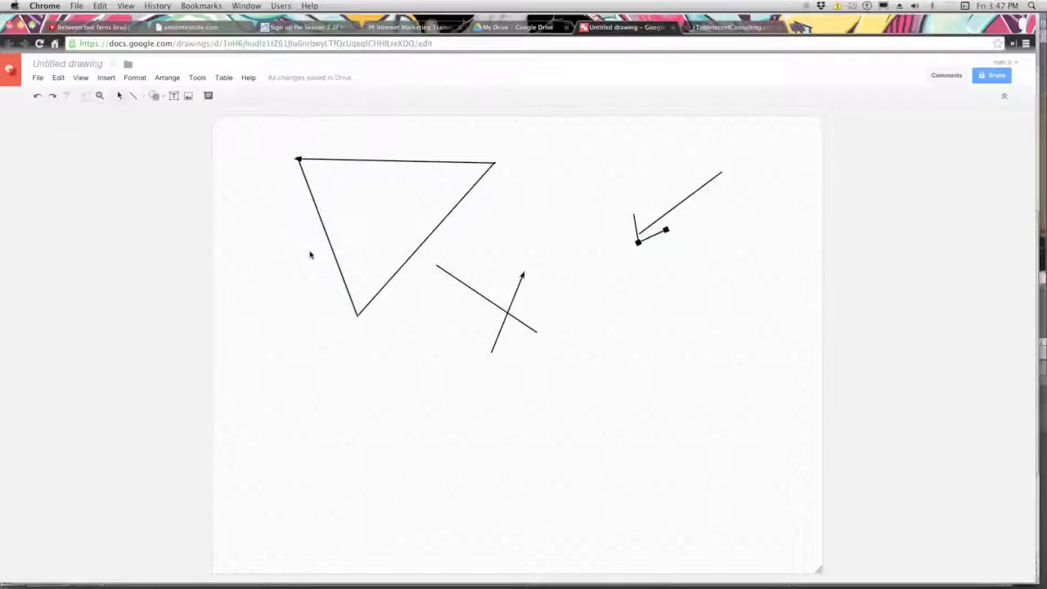
click(511, 312)
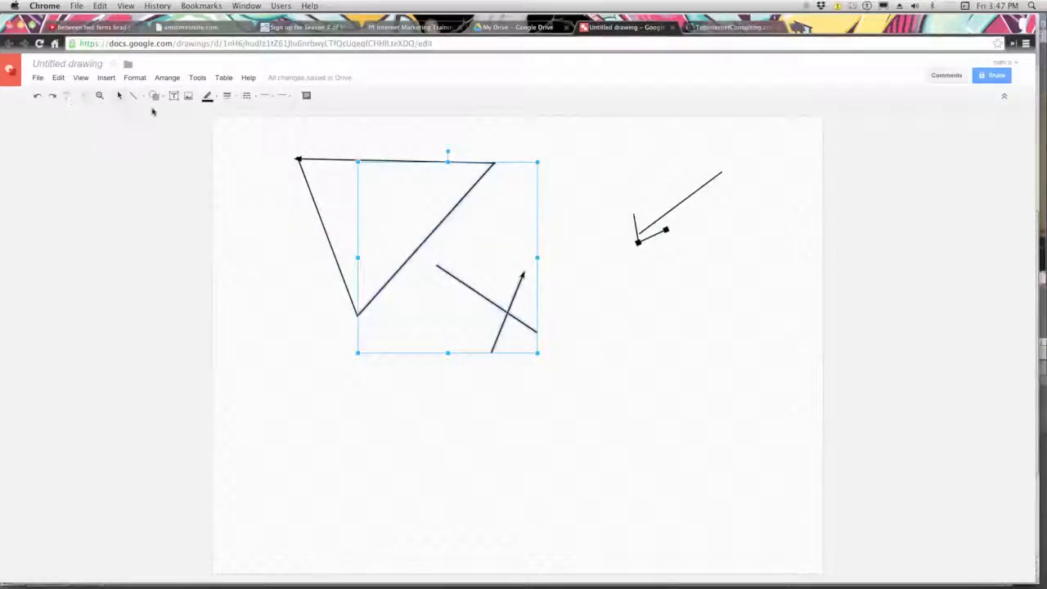
click(207, 96)
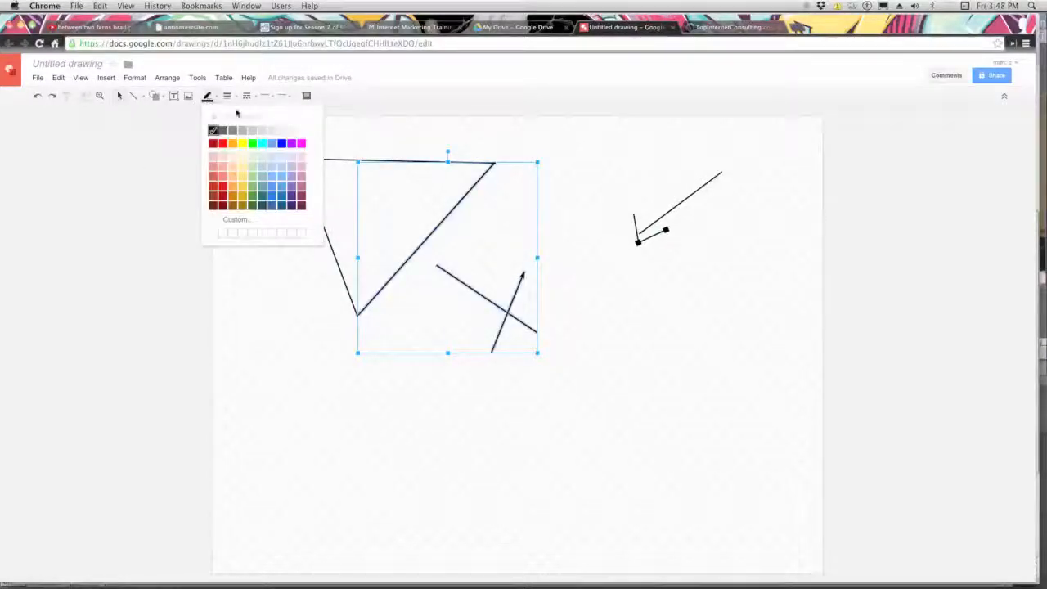
click(626, 165)
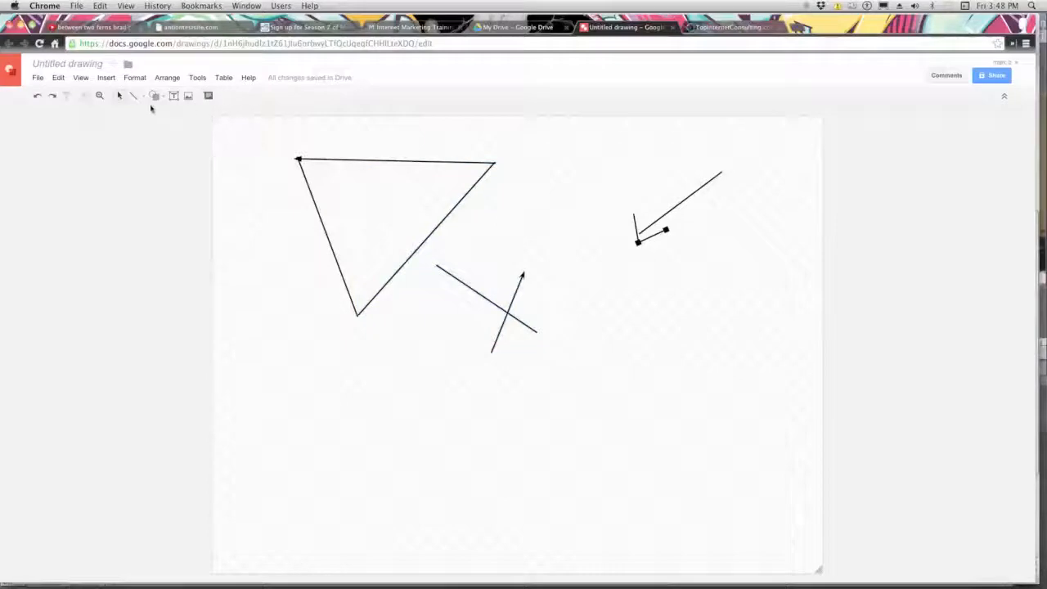
click(198, 78)
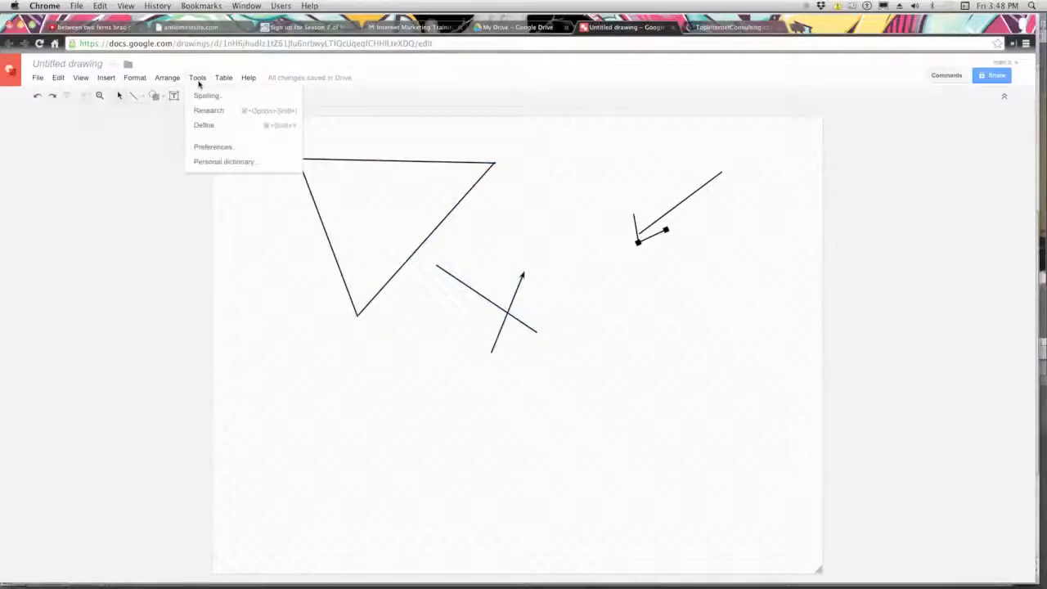
click(252, 219)
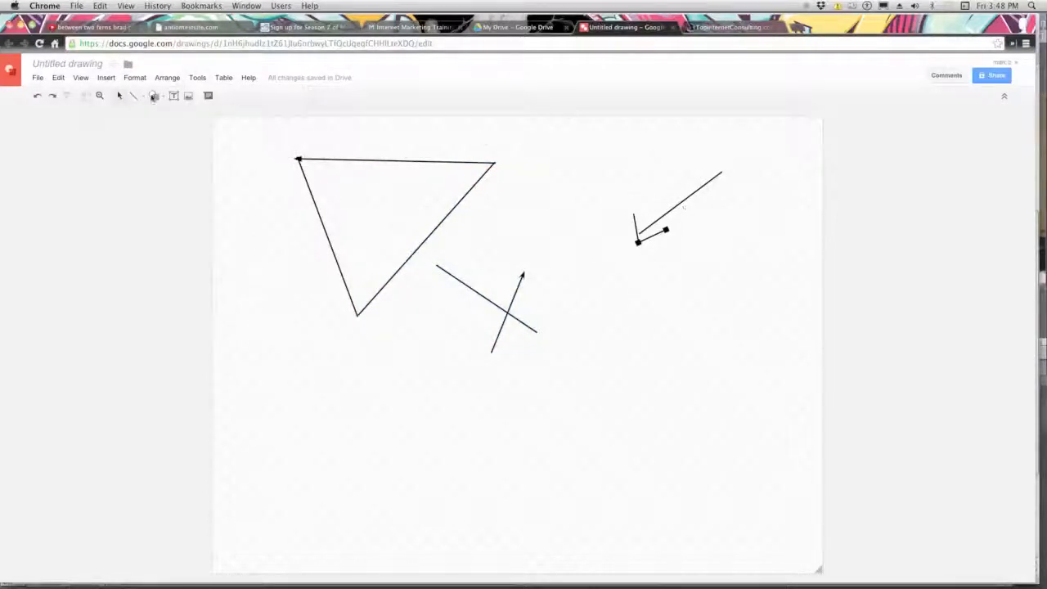
Insert a large spiky explosion shape over the lower part of the triangle and the crossing lines
click(157, 97)
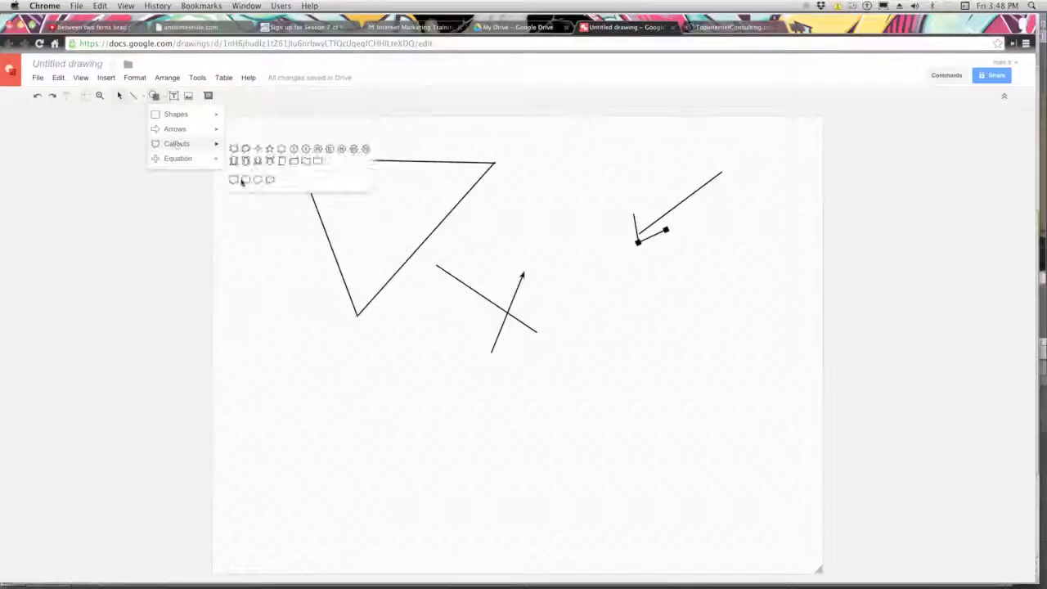
click(236, 150)
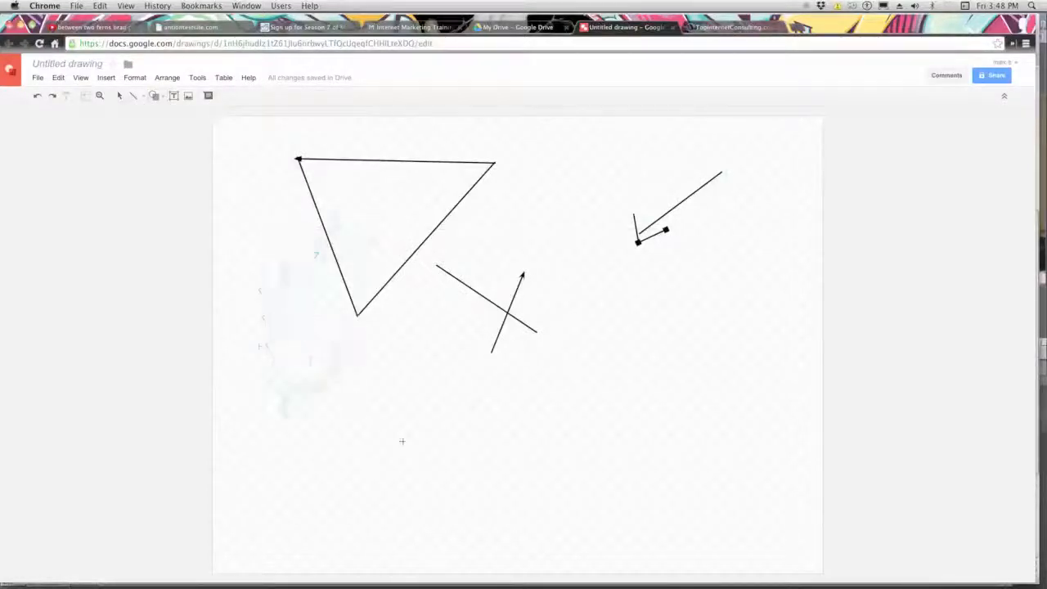
drag(594, 507, 259, 214)
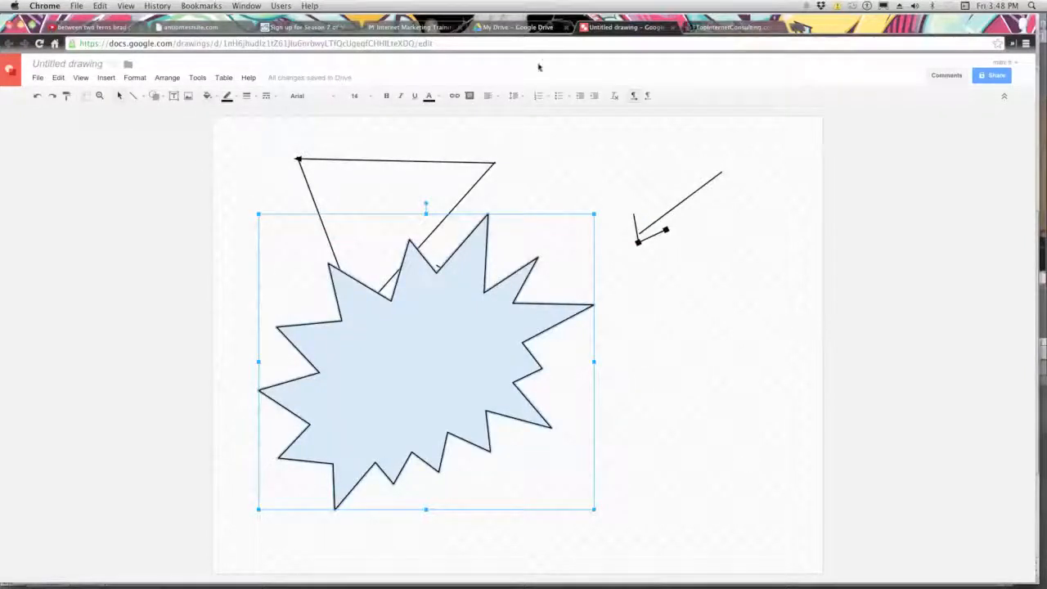
Return to My Drive and look over the file types that can be created
click(516, 27)
click(31, 127)
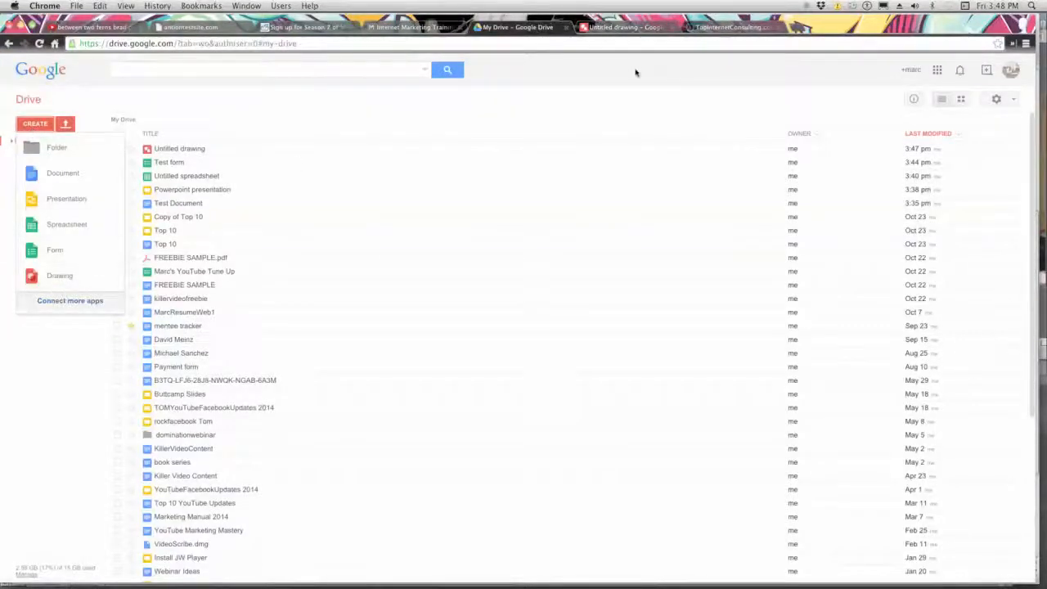
click(661, 101)
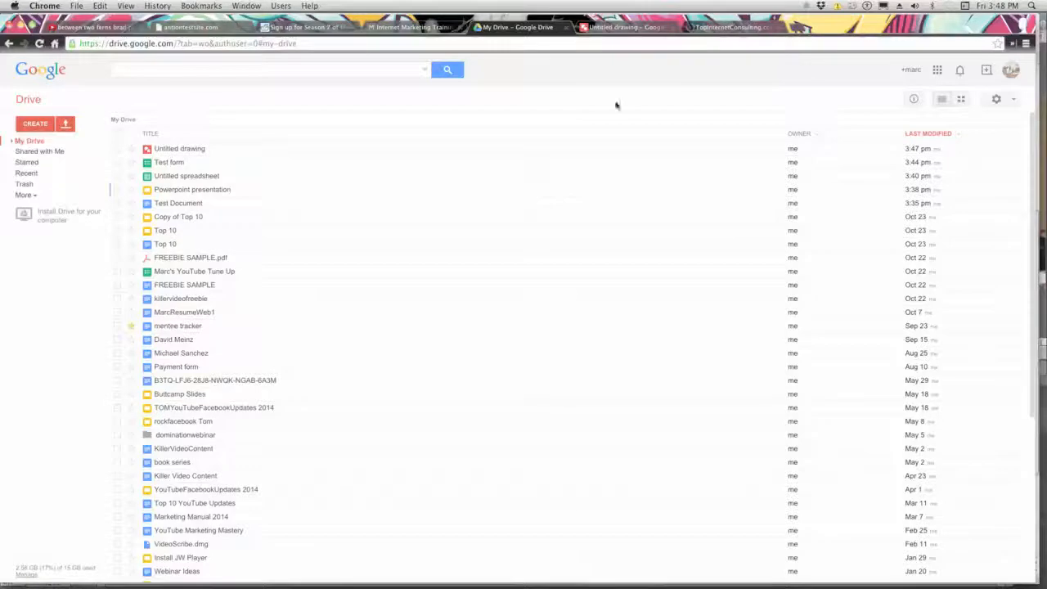